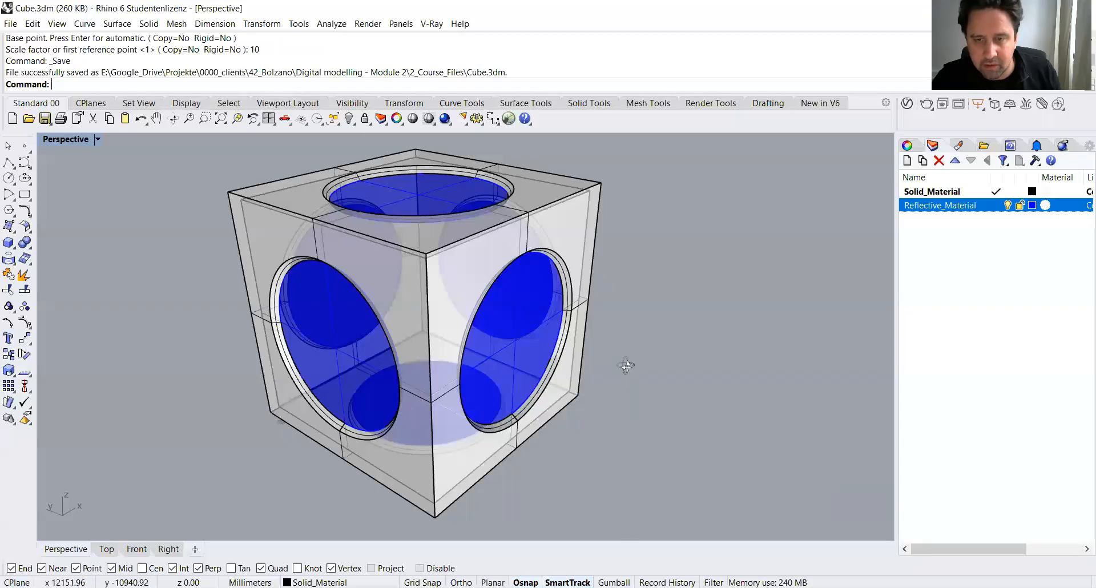
# Step: Orbit around and select parts of the cube model in Rhino to inspect its geometry
pyautogui.moveTo(626, 365); pyautogui.dragTo(419, 471, button='right')
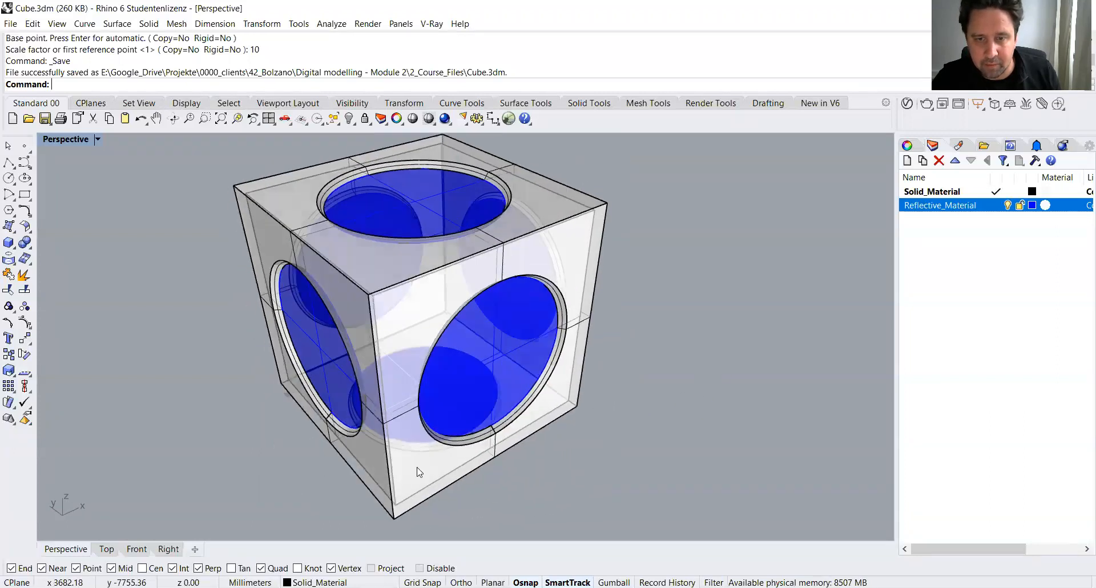
pyautogui.click(419, 472)
pyautogui.moveTo(335, 501); pyautogui.dragTo(410, 366, button='right')
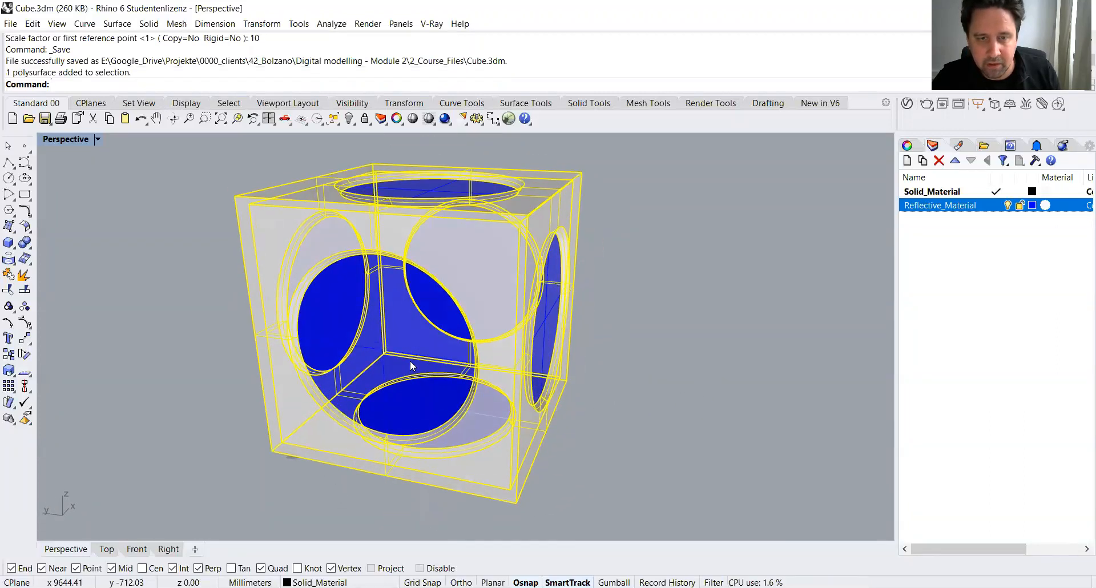
pyautogui.click(411, 365)
pyautogui.click(636, 313)
pyautogui.click(547, 323)
pyautogui.click(626, 318)
pyautogui.moveTo(769, 314); pyautogui.dragTo(478, 486, button='right')
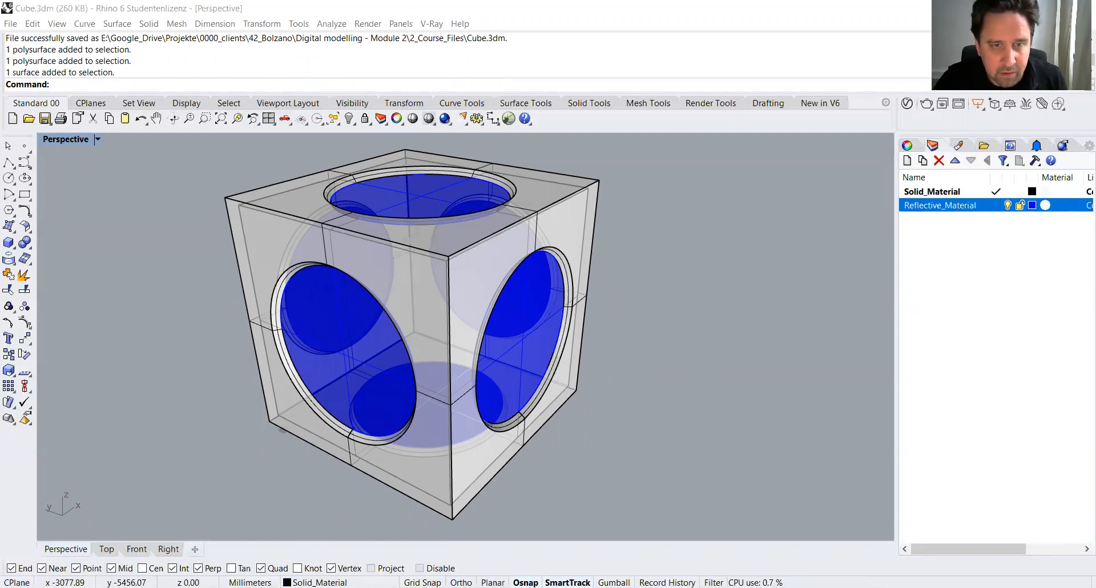
# Step: Import Cube.3dm into KeyShot with the default import settings
pyautogui.hotkey('alt', 'Tab')
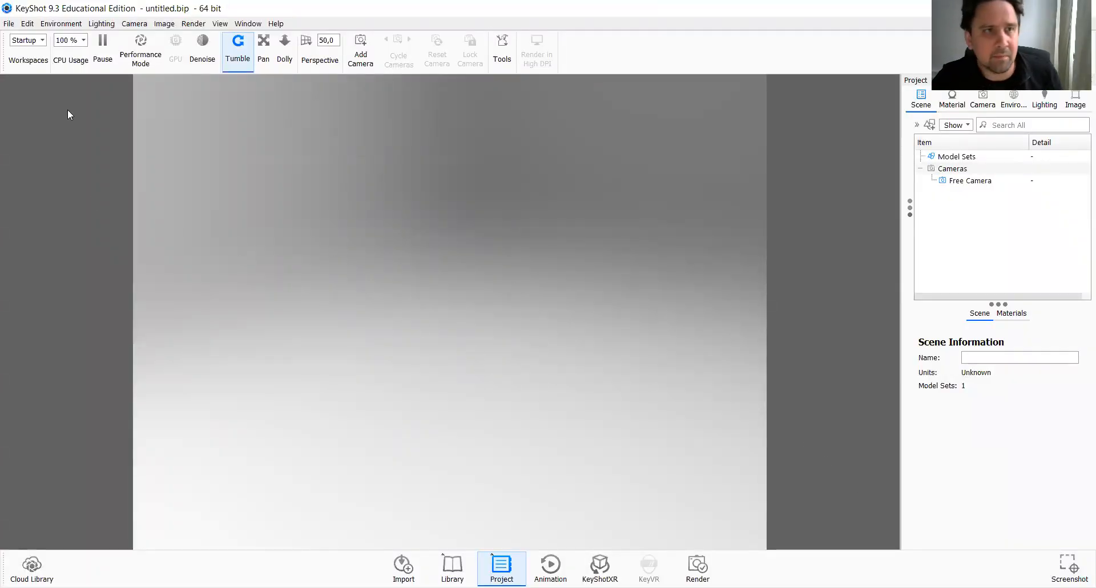
pyautogui.click(8, 23)
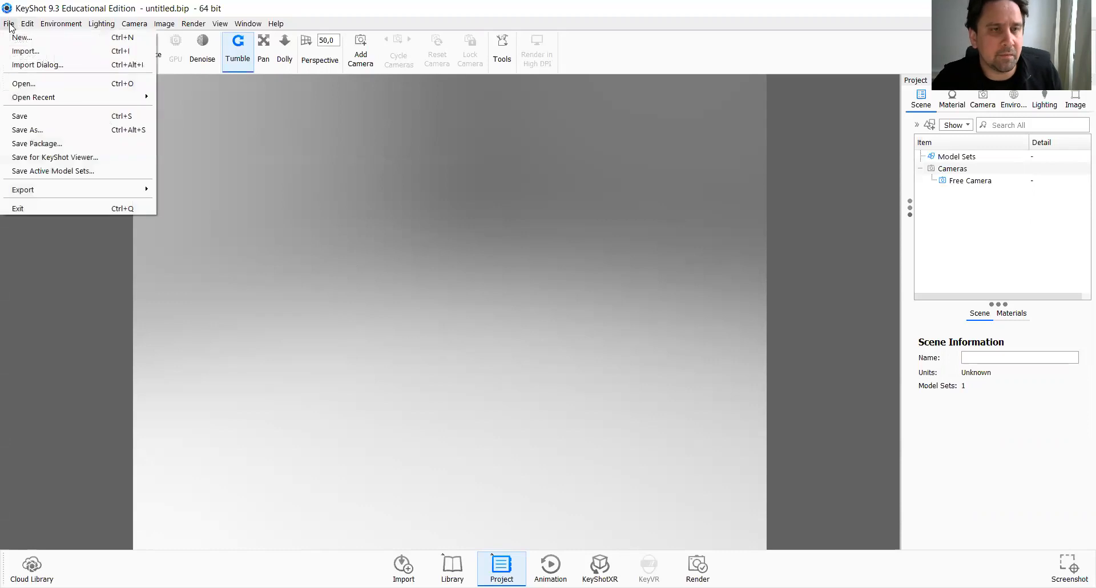
pyautogui.click(26, 51)
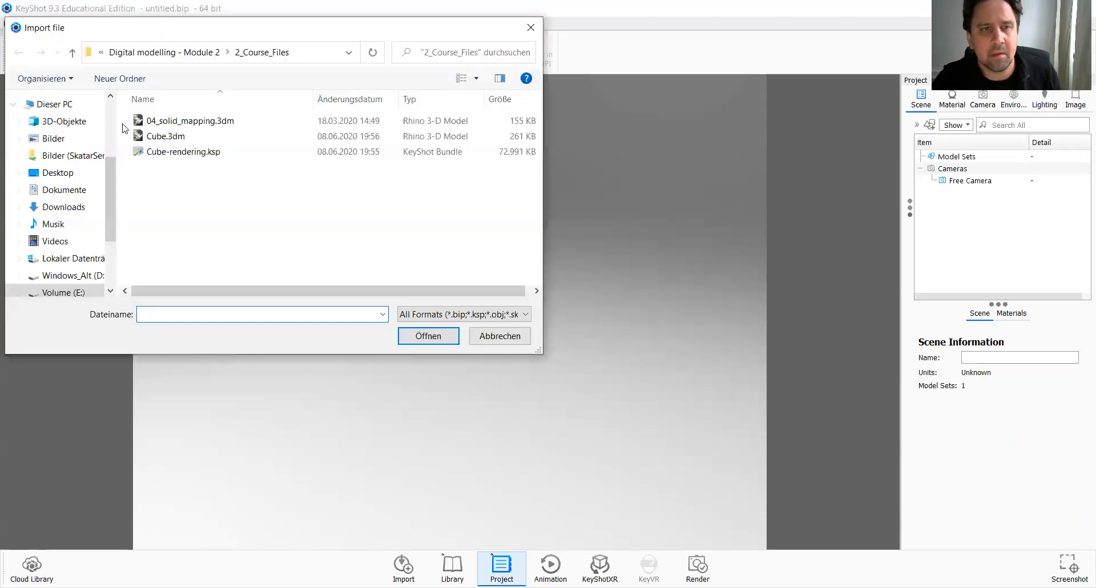
pyautogui.click(161, 137)
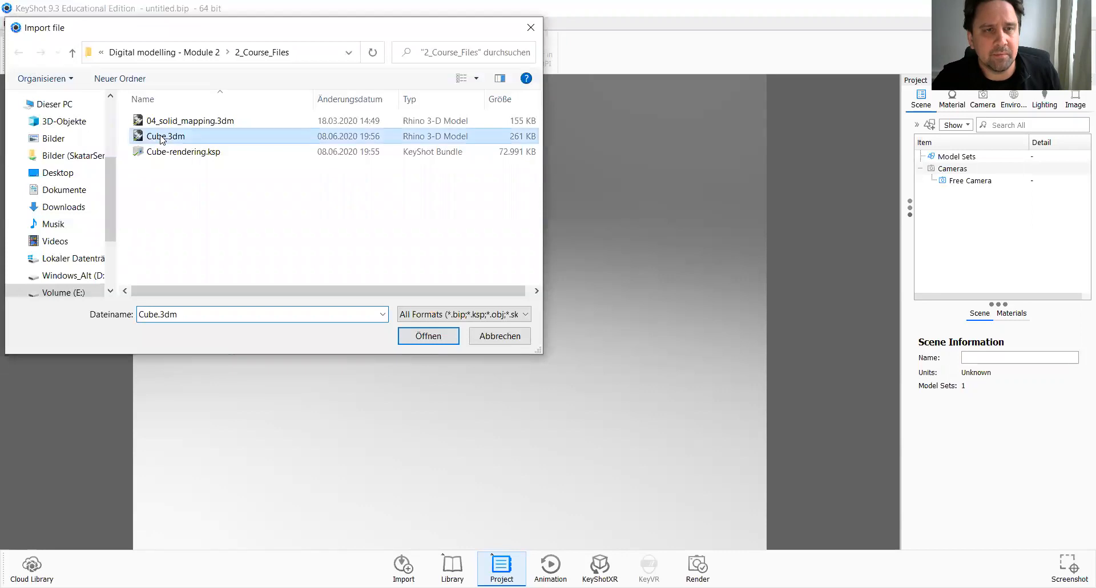
pyautogui.doubleClick(161, 138)
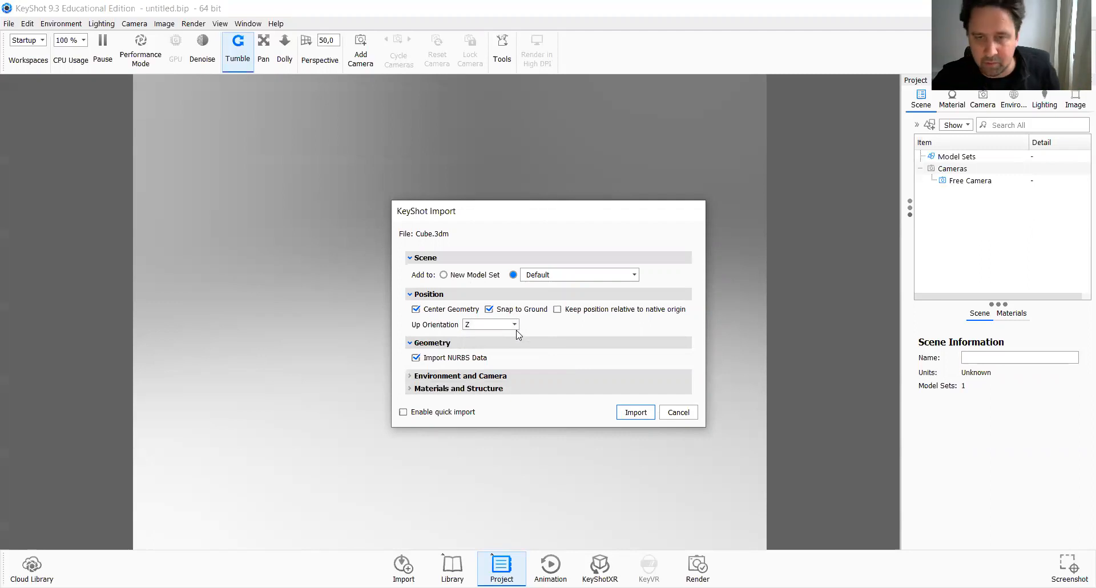
pyautogui.click(635, 412)
# Step: Orbit and zoom around the imported cube, then open the environment settings
pyautogui.moveTo(529, 326); pyautogui.dragTo(526, 341)
pyautogui.scroll(1, 526, 341)
pyautogui.scroll(-5, 526, 340)
pyautogui.moveTo(535, 394)
pyautogui.mouseDown()
pyautogui.moveTo(549, 365)
pyautogui.moveTo(542, 394)
pyautogui.mouseUp()
pyautogui.scroll(5, 542, 361)
pyautogui.scroll(-6, 542, 361)
pyautogui.scroll(-3, 542, 365)
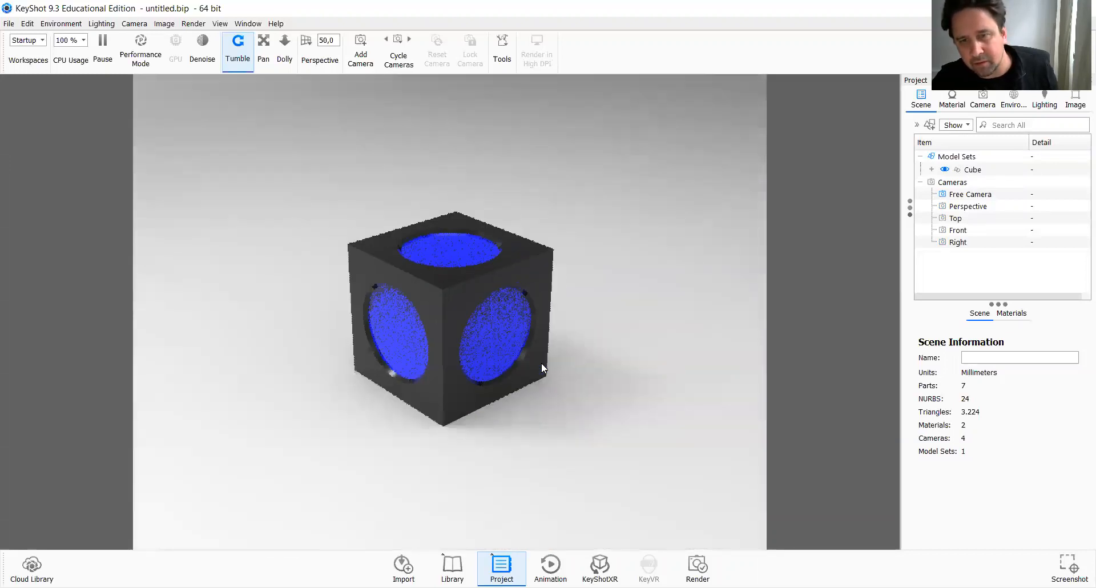
pyautogui.moveTo(504, 354); pyautogui.dragTo(508, 310)
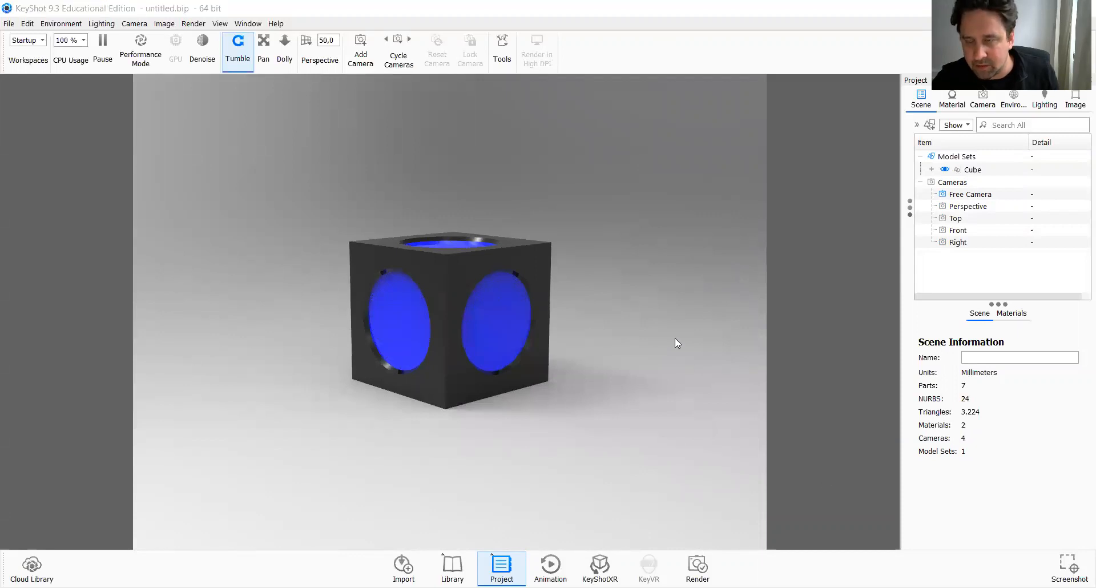
pyautogui.moveTo(501, 297); pyautogui.dragTo(509, 342)
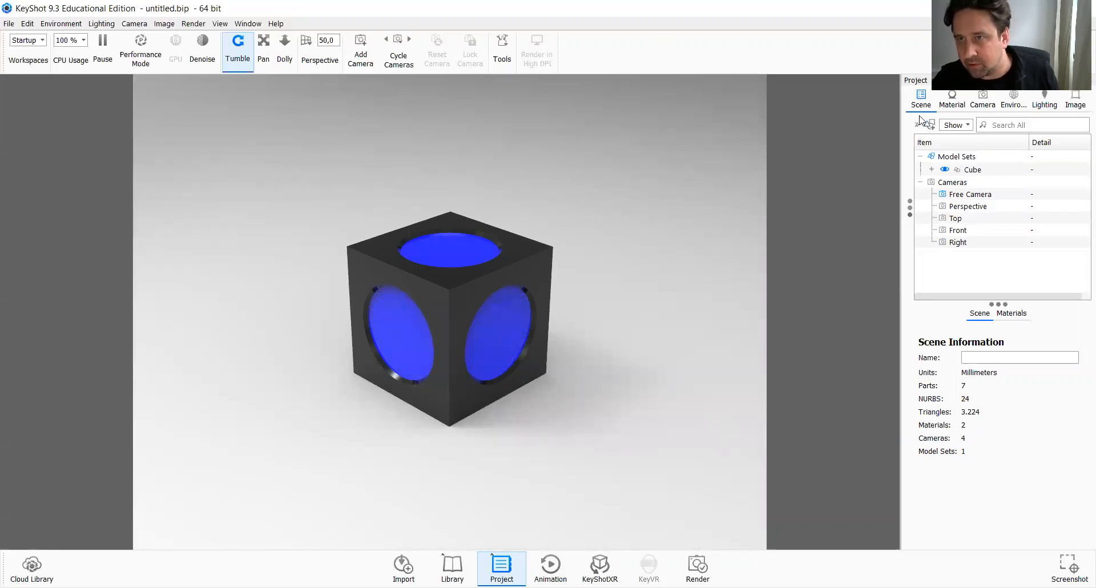
pyautogui.click(1013, 100)
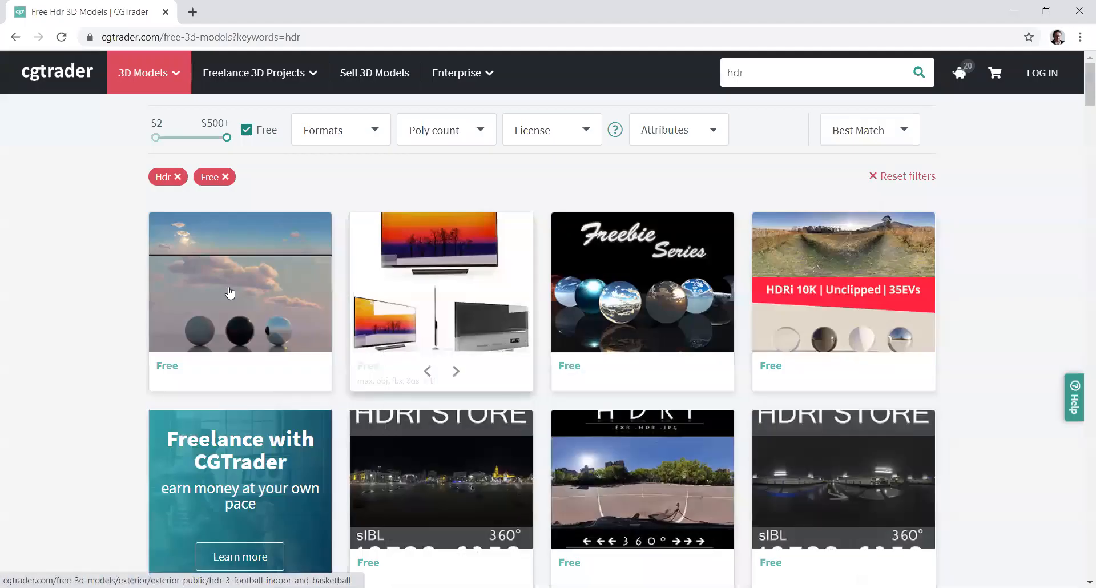
# Step: Open the Cathedral sIBL set page from cgtrader's free HDR search results
pyautogui.click(127, 36)
pyautogui.moveTo(127, 36); pyautogui.dragTo(165, 36)
pyautogui.click(91, 203)
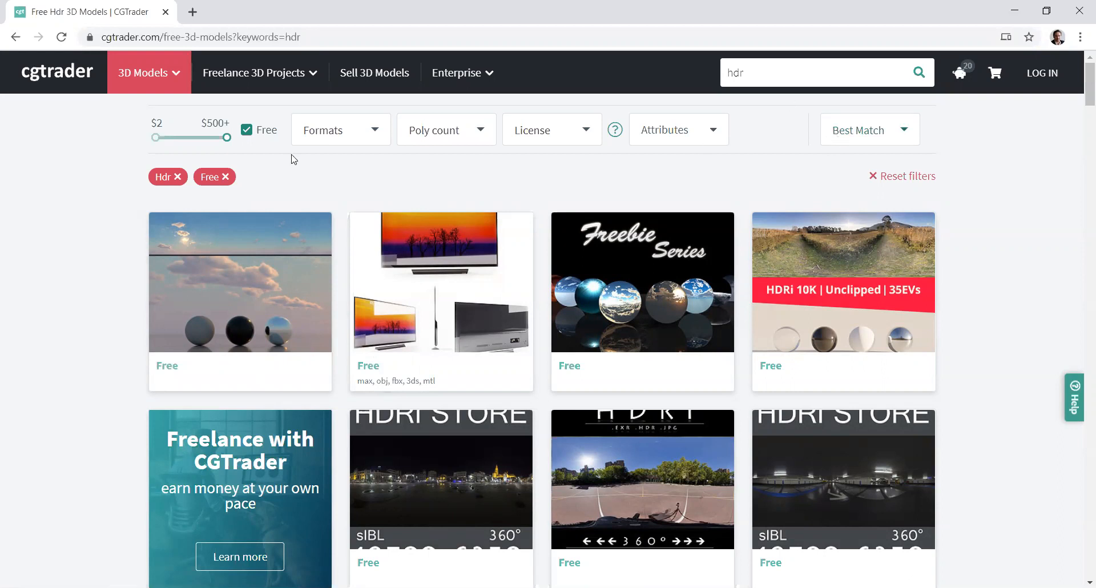
pyautogui.moveTo(760, 73); pyautogui.dragTo(725, 74)
pyautogui.scroll(-4, 337, 231)
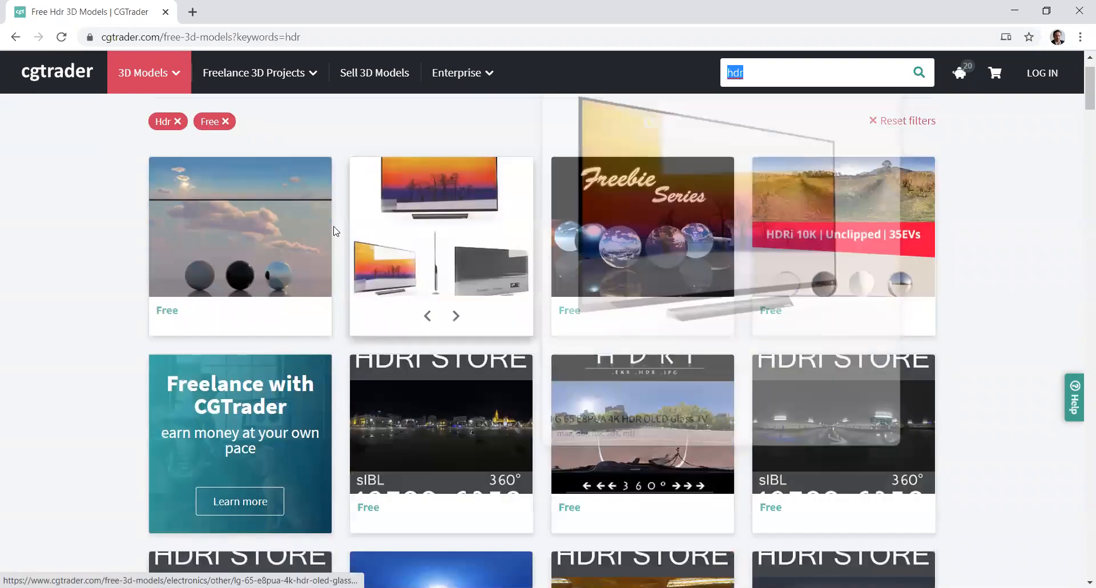
pyautogui.scroll(-2, 236, 308)
pyautogui.click(235, 308)
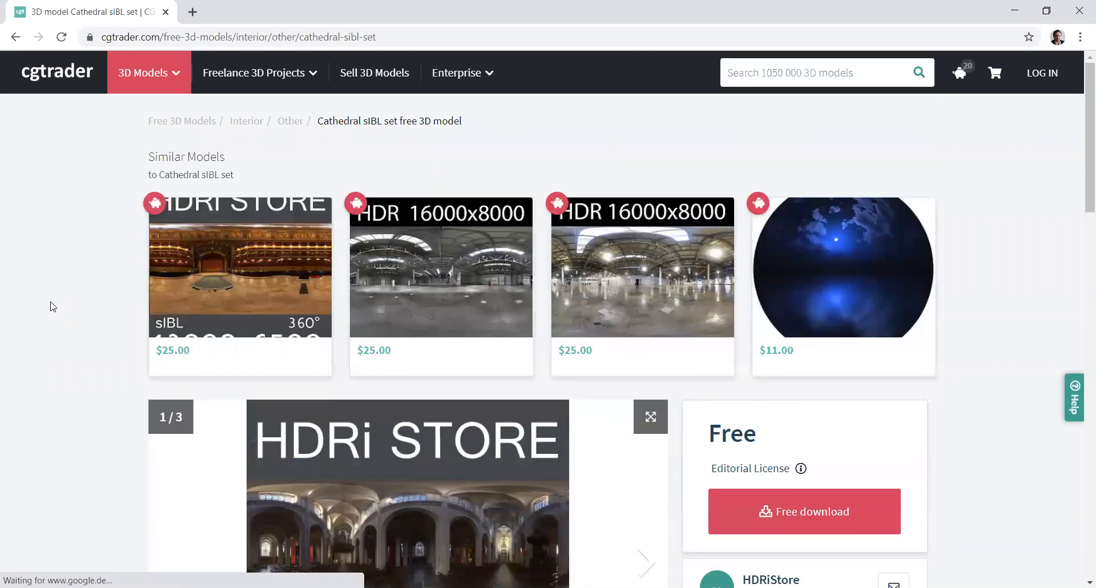
# Step: Examine the Cathedral sIBL set page and its preview image
pyautogui.scroll(-3, 52, 307)
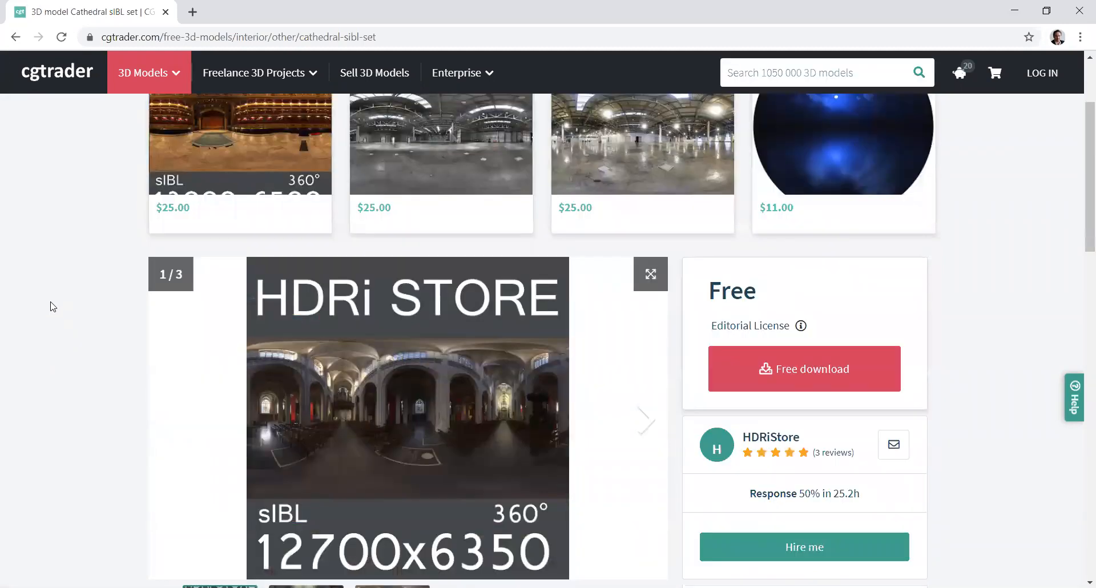
pyautogui.scroll(-1, 381, 412)
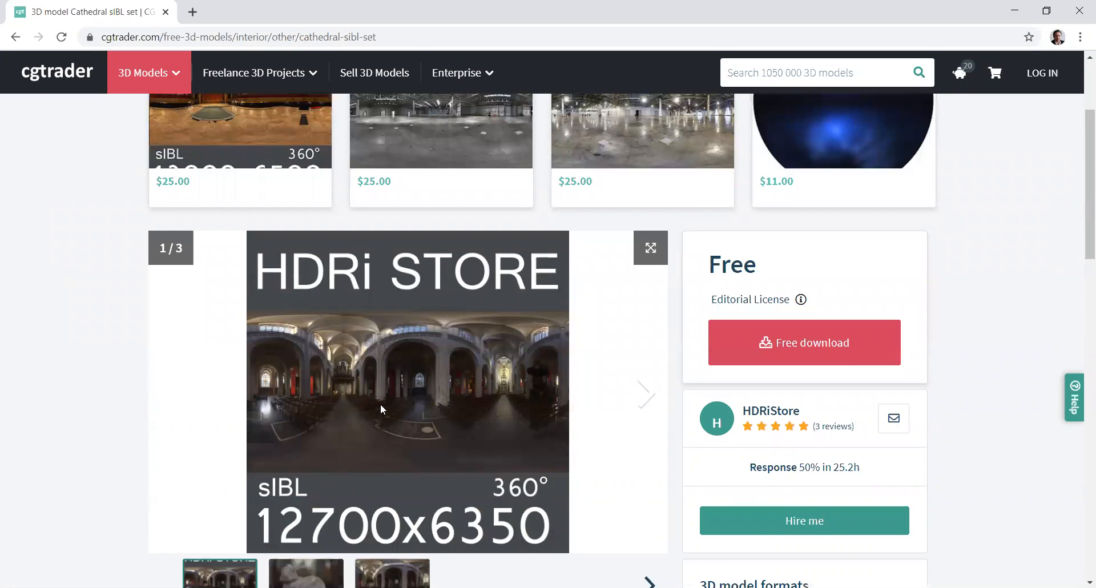
pyautogui.scroll(1, 381, 405)
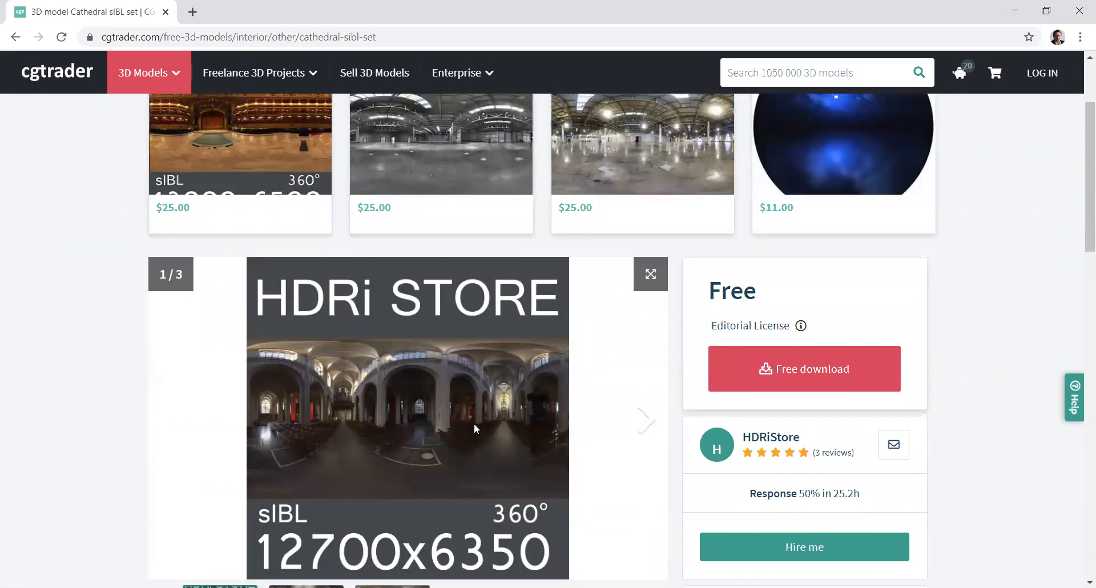
pyautogui.scroll(3, 474, 425)
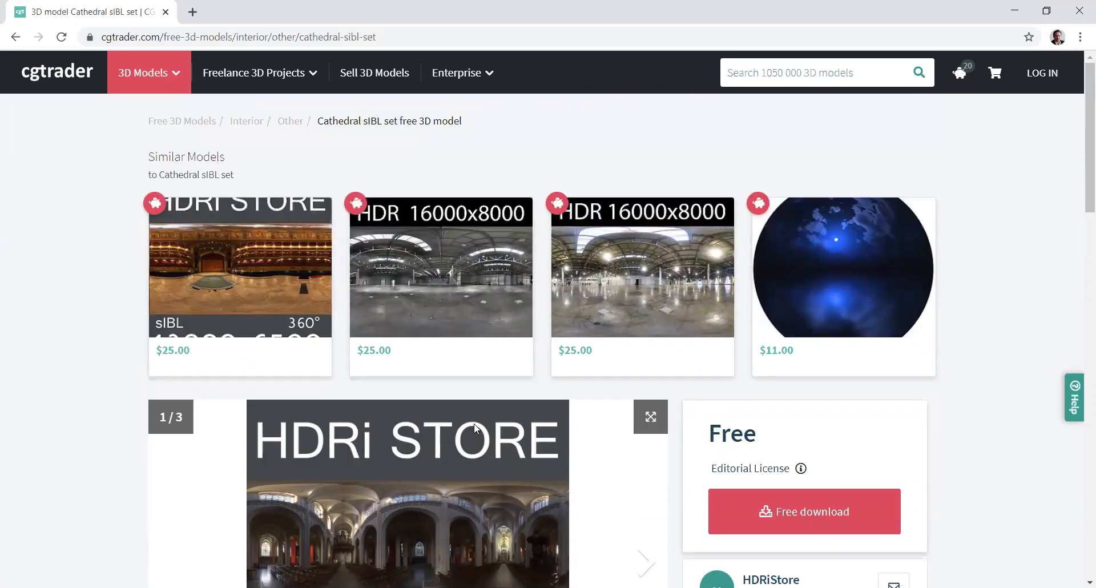
pyautogui.scroll(-3, 474, 424)
pyautogui.scroll(-2, 474, 427)
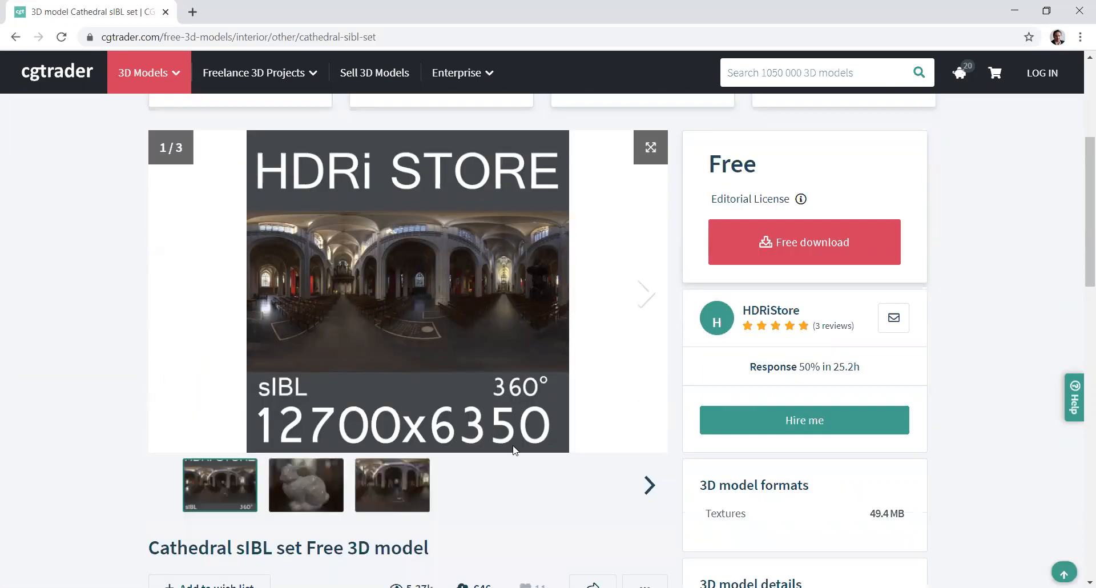
pyautogui.scroll(-1, 510, 447)
pyautogui.scroll(3, 496, 434)
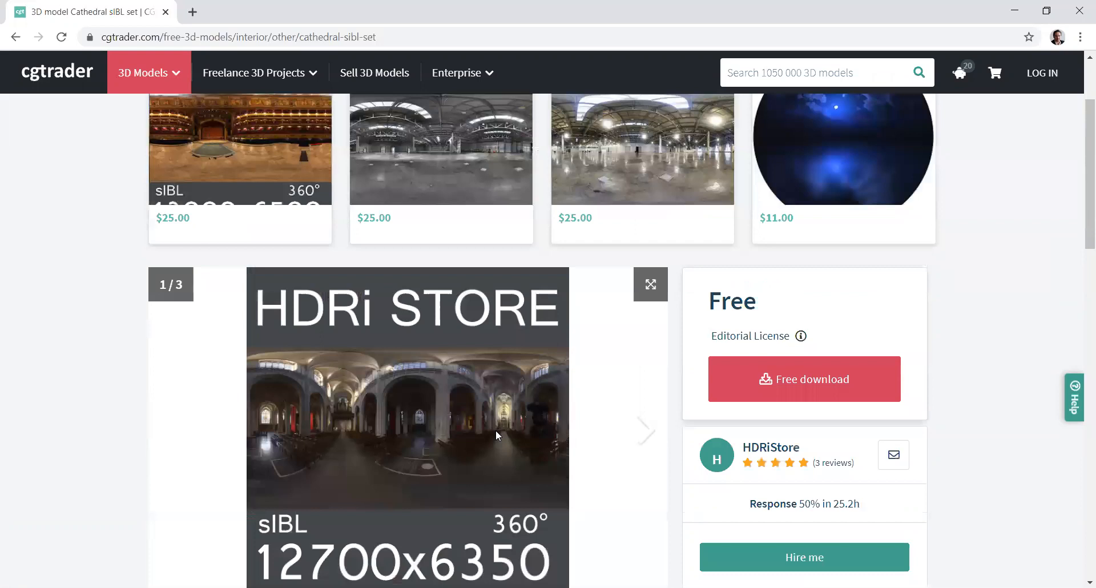
pyautogui.scroll(2, 495, 435)
pyautogui.scroll(-3, 495, 435)
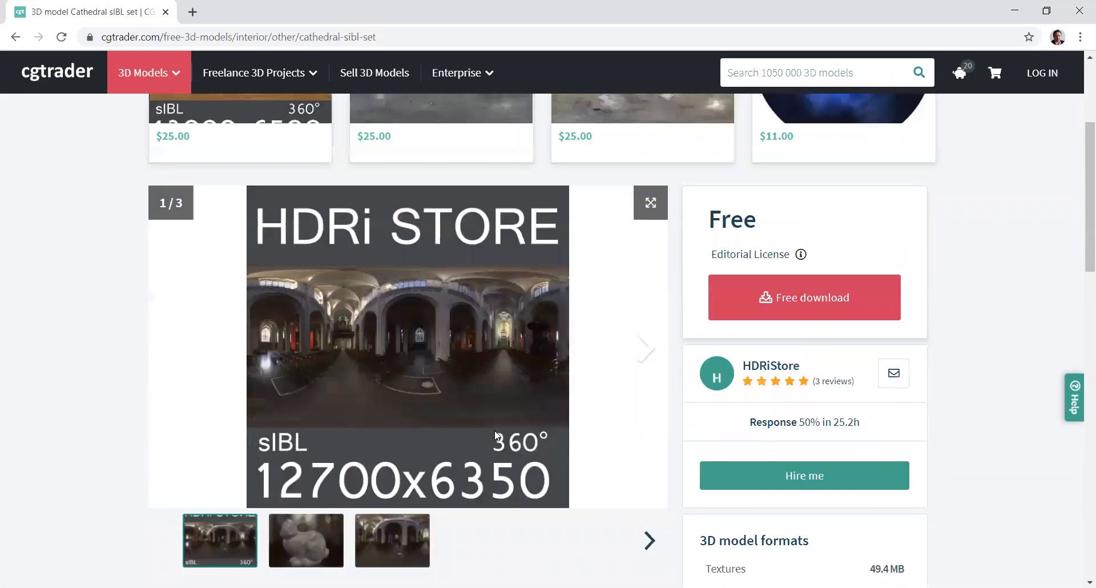
pyautogui.scroll(3, 496, 435)
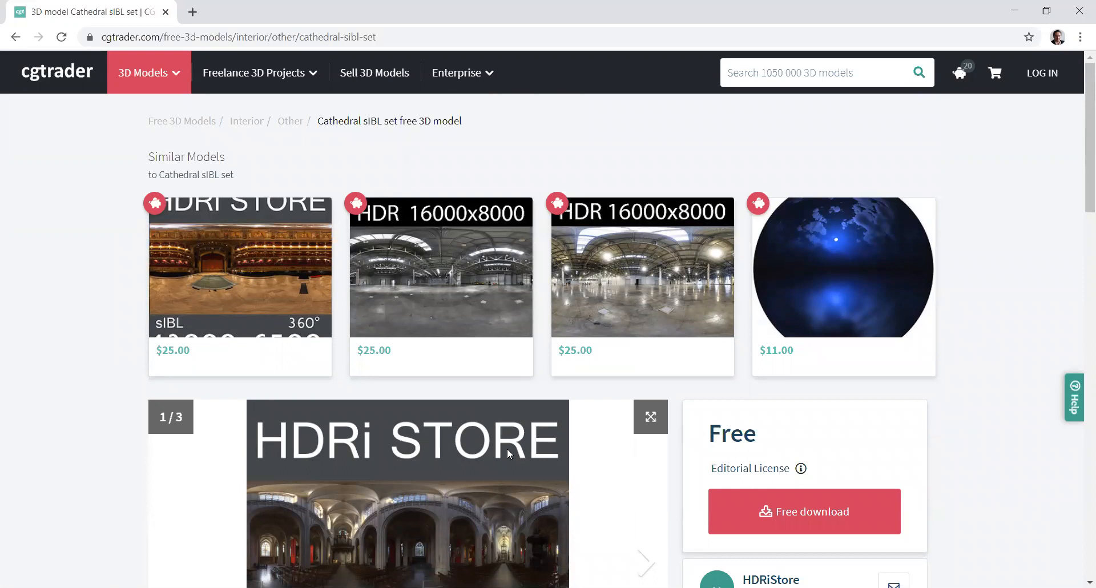
# Step: Load cathedral-sibl-set-3d-model.hdr as the lighting environment
pyautogui.hotkey('alt', 'Tab')
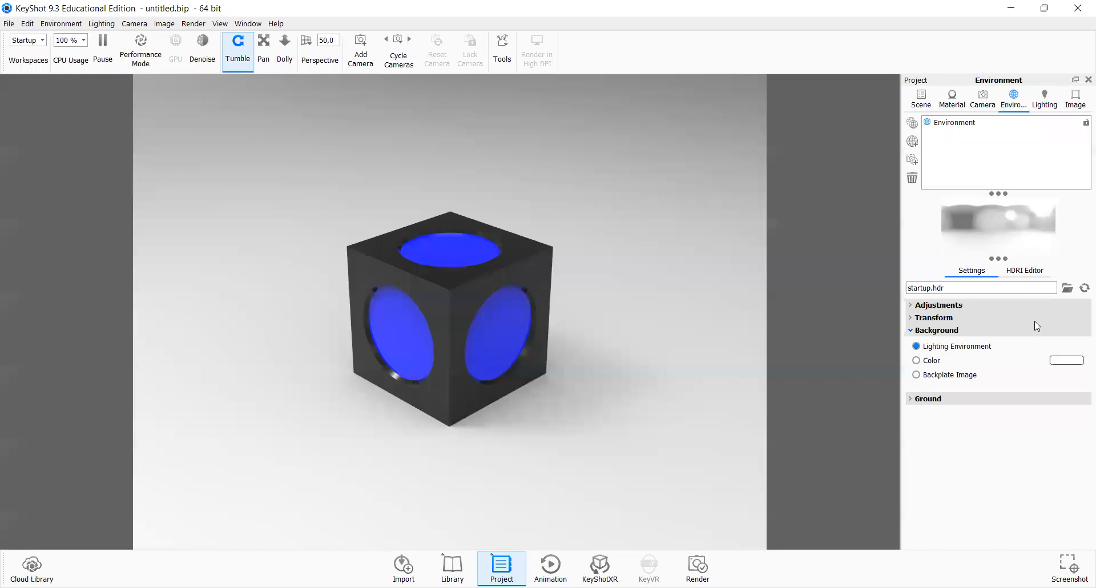
pyautogui.click(1067, 289)
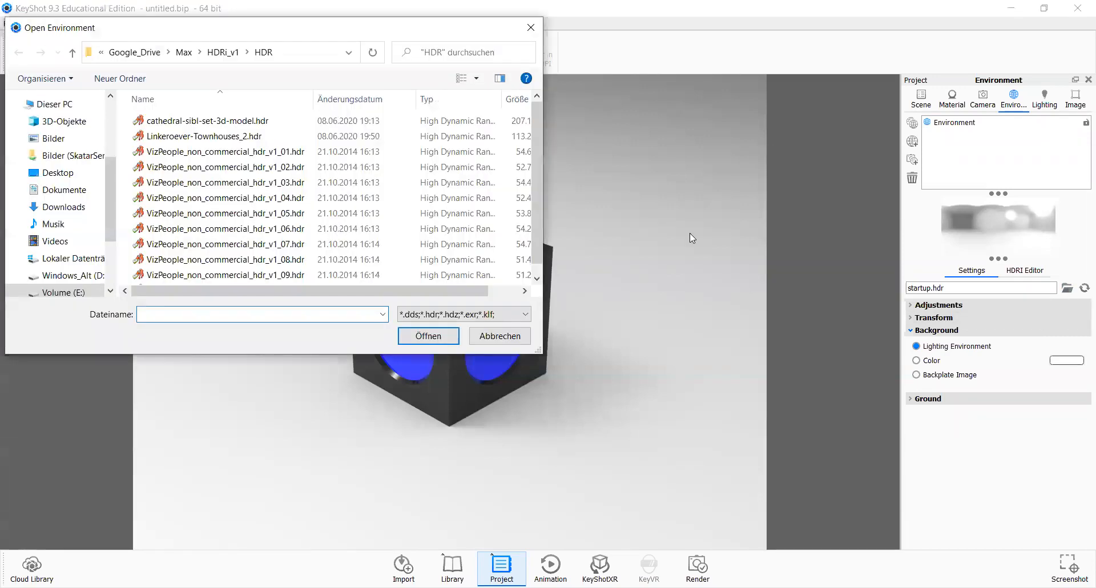
pyautogui.doubleClick(203, 122)
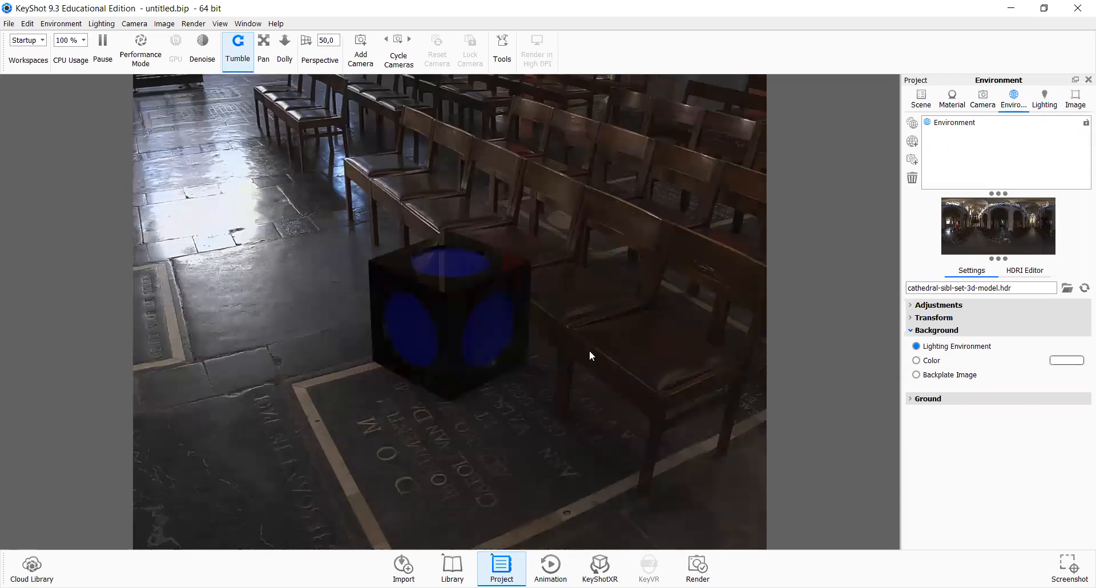
# Step: Tumble and zoom the camera to view the cube on the cathedral floor
pyautogui.moveTo(589, 351); pyautogui.dragTo(701, 337)
pyautogui.moveTo(497, 296); pyautogui.dragTo(445, 298)
pyautogui.moveTo(567, 323); pyautogui.dragTo(545, 335)
pyautogui.moveTo(555, 300); pyautogui.dragTo(502, 345)
pyautogui.moveTo(600, 337); pyautogui.dragTo(475, 210)
pyautogui.scroll(-10, 519, 291)
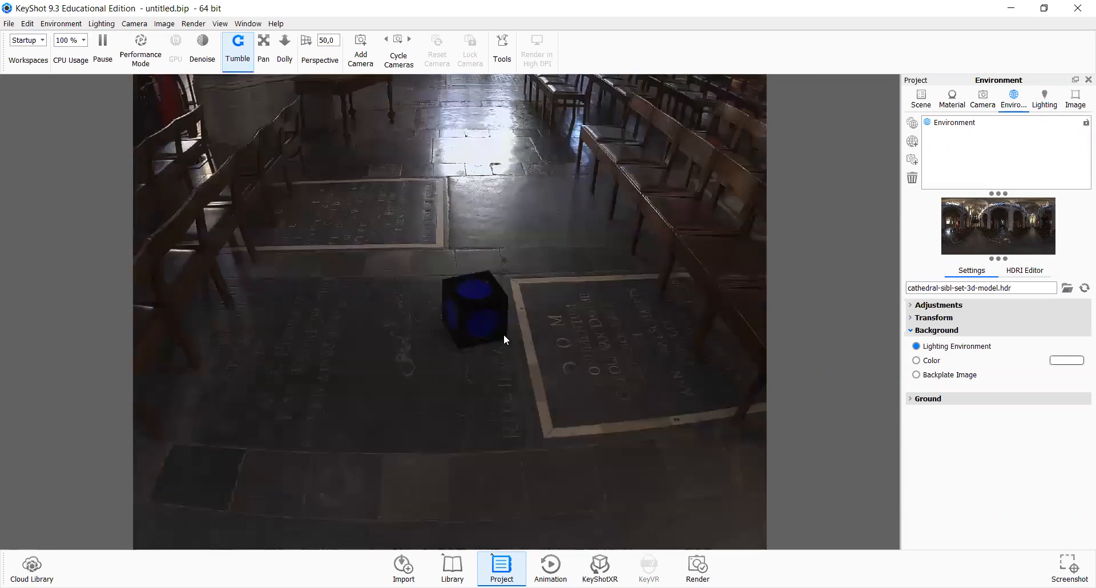
pyautogui.scroll(-3, 503, 338)
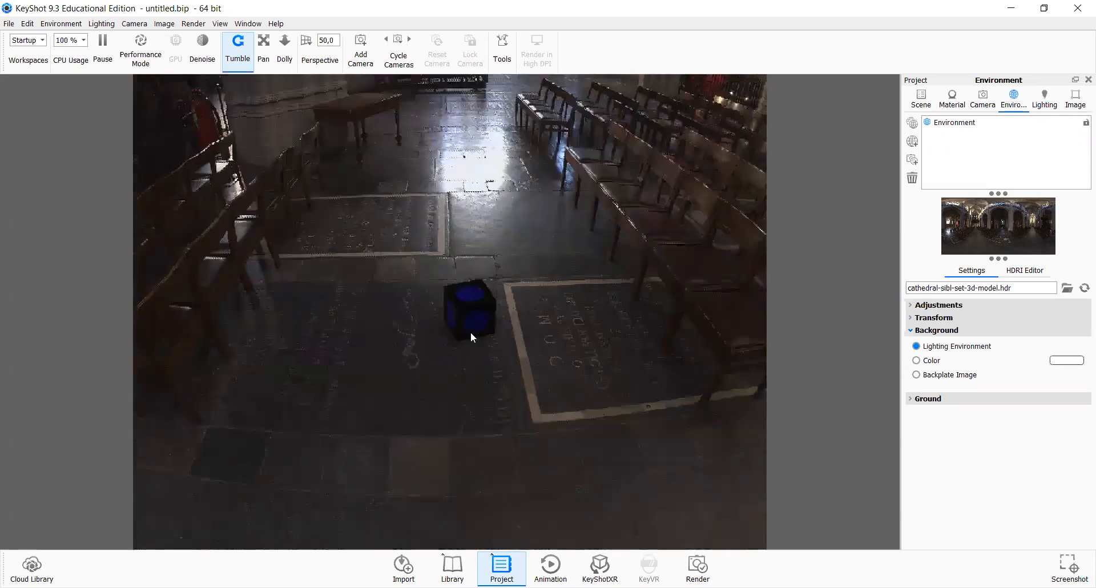
pyautogui.moveTo(471, 336); pyautogui.dragTo(465, 272)
pyautogui.scroll(3, 492, 335)
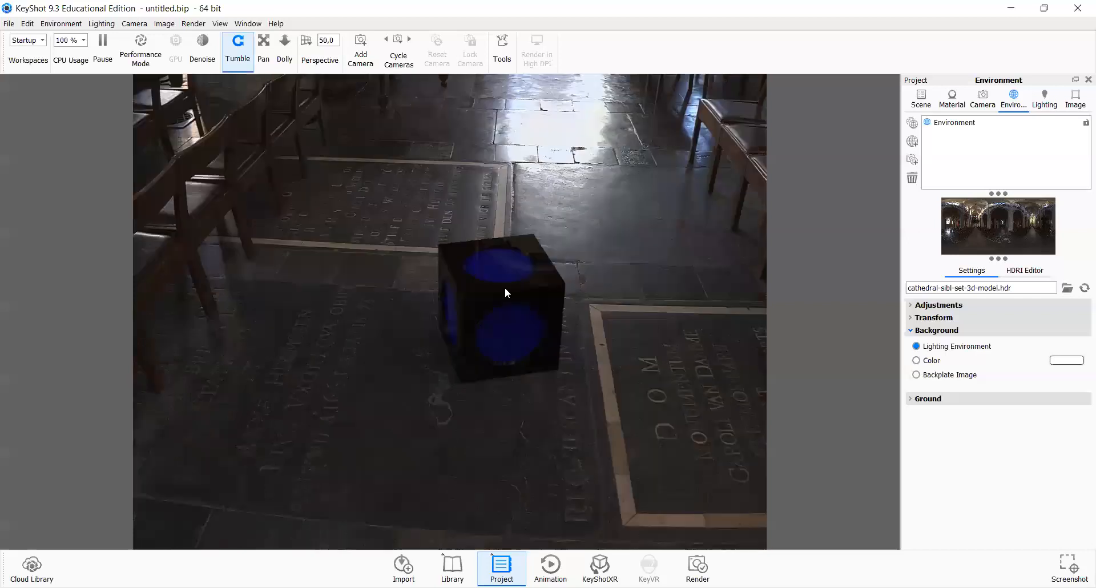
pyautogui.scroll(3, 504, 293)
pyautogui.scroll(-10, 456, 318)
pyautogui.moveTo(455, 318); pyautogui.dragTo(628, 375)
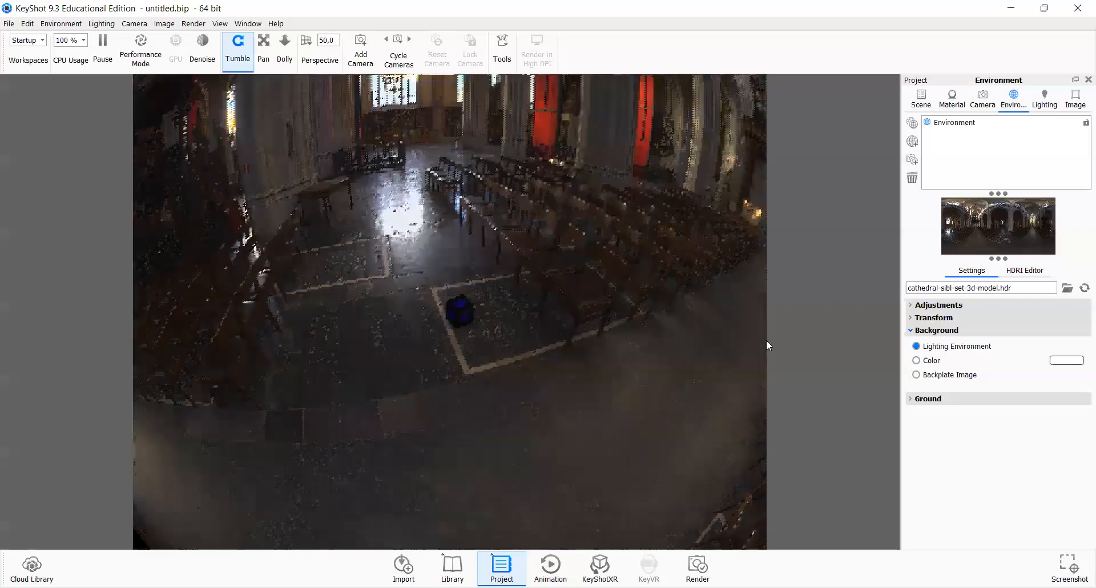
# Step: Zoom out to view the whole cathedral environment sphere, rotate it, and zoom back to the cube
pyautogui.moveTo(436, 327); pyautogui.dragTo(458, 324)
pyautogui.scroll(8, 462, 323)
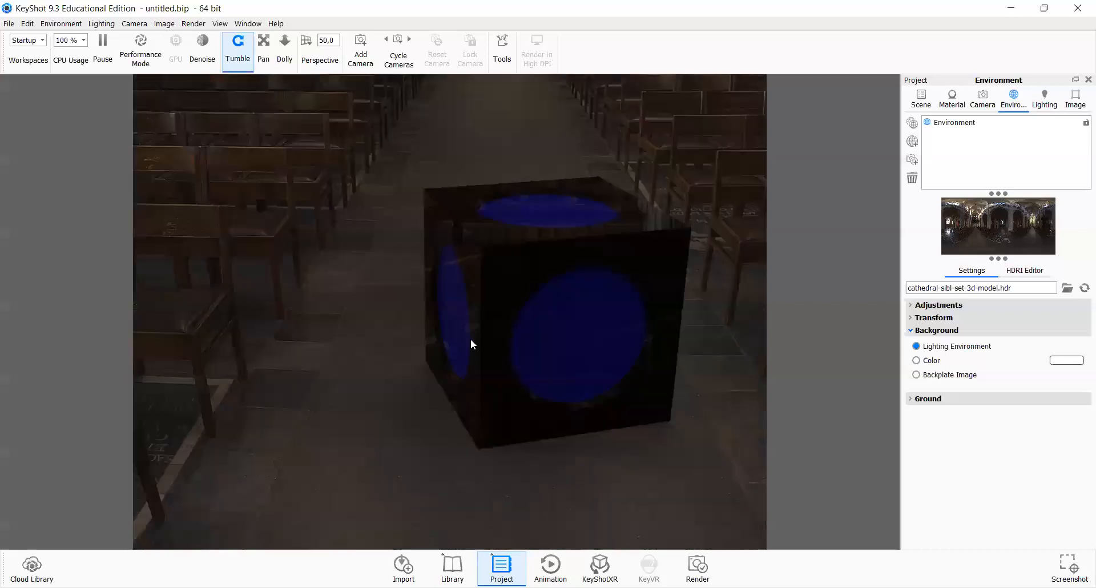
pyautogui.scroll(-8, 471, 344)
pyautogui.scroll(-5, 423, 289)
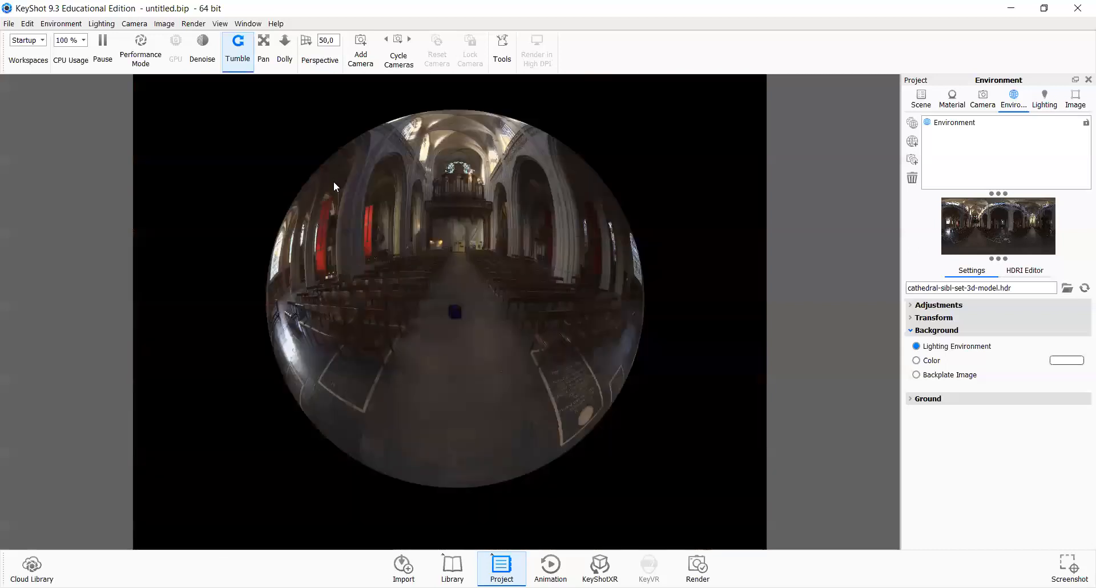
pyautogui.moveTo(333, 183); pyautogui.dragTo(575, 345)
pyautogui.moveTo(519, 211); pyautogui.dragTo(622, 353)
pyautogui.moveTo(618, 426); pyautogui.dragTo(438, 306)
pyautogui.moveTo(611, 276); pyautogui.dragTo(615, 235)
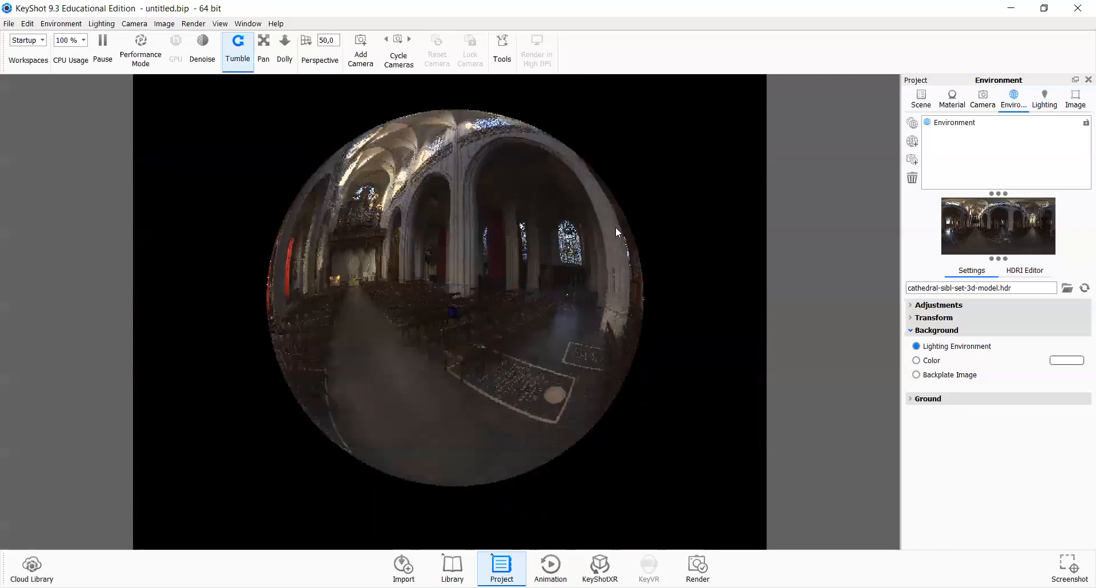
pyautogui.moveTo(406, 223); pyautogui.dragTo(467, 274)
pyautogui.moveTo(563, 251); pyautogui.dragTo(419, 210)
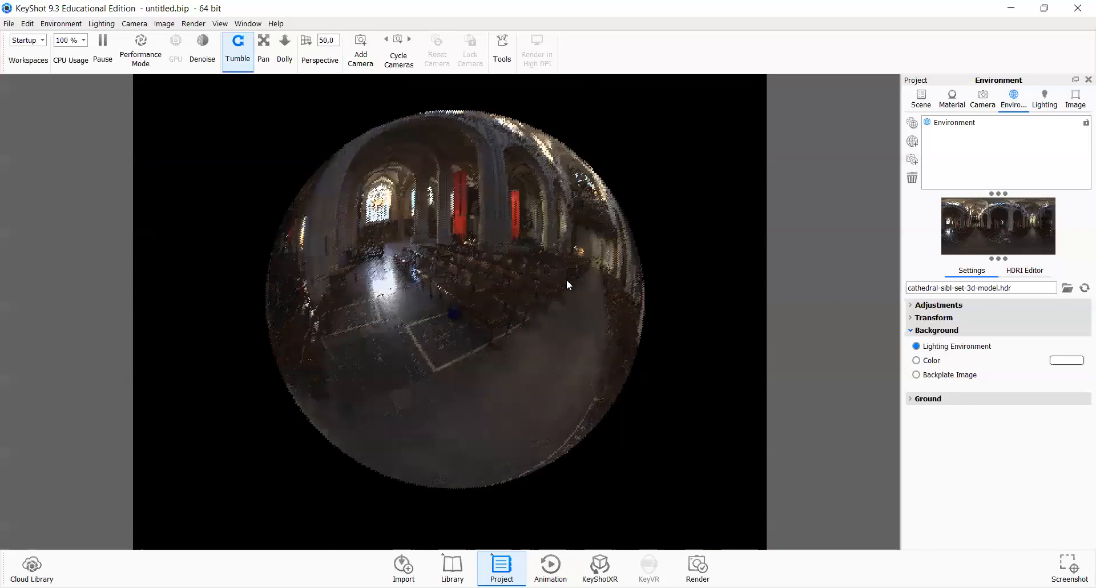
pyautogui.moveTo(566, 279); pyautogui.dragTo(583, 262)
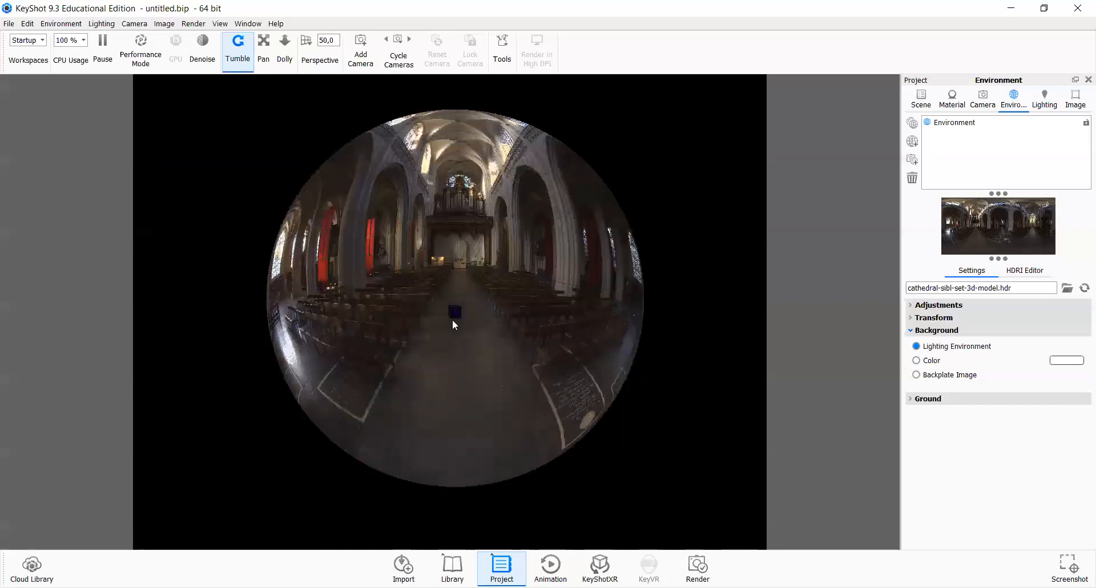
pyautogui.scroll(3, 487, 314)
pyautogui.scroll(5, 452, 323)
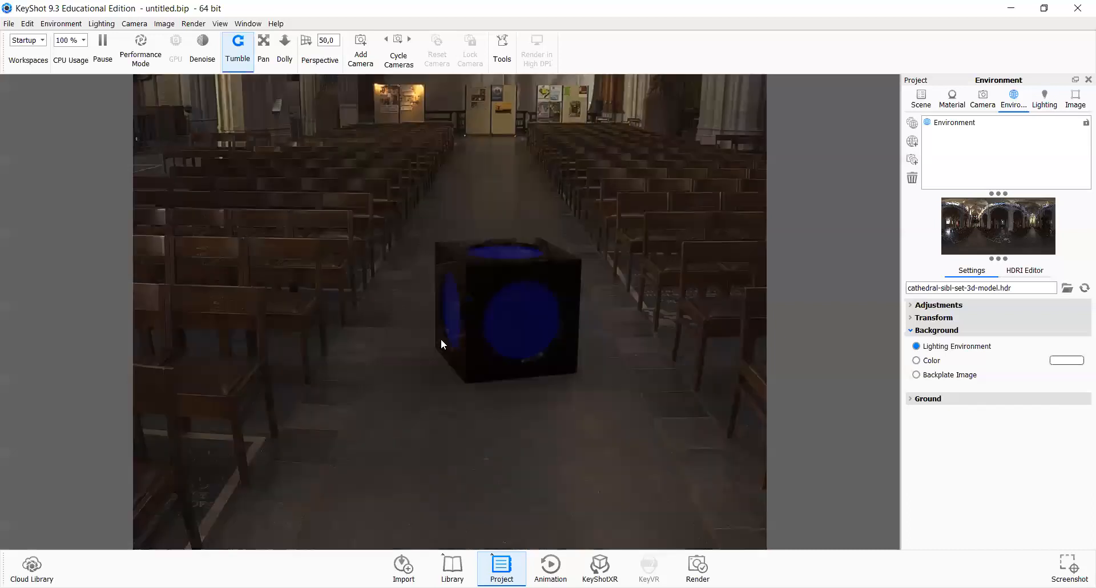
# Step: Compare the cube's two KeyShot materials with the material list of the model in Rhino
pyautogui.scroll(-2, 477, 350)
pyautogui.moveTo(477, 350); pyautogui.dragTo(475, 363)
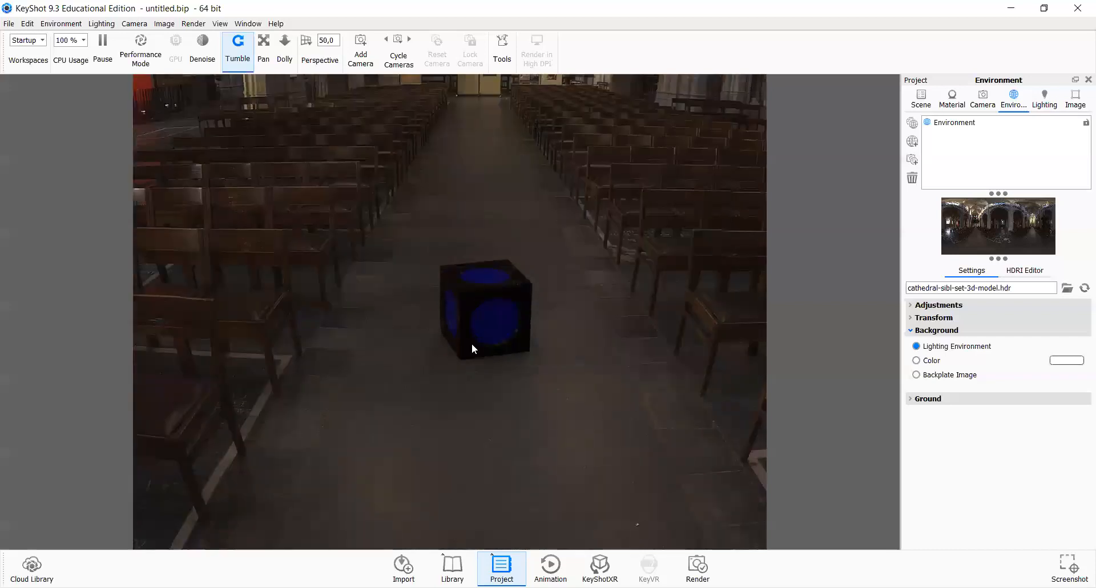
pyautogui.scroll(-1, 471, 345)
pyautogui.scroll(1, 487, 344)
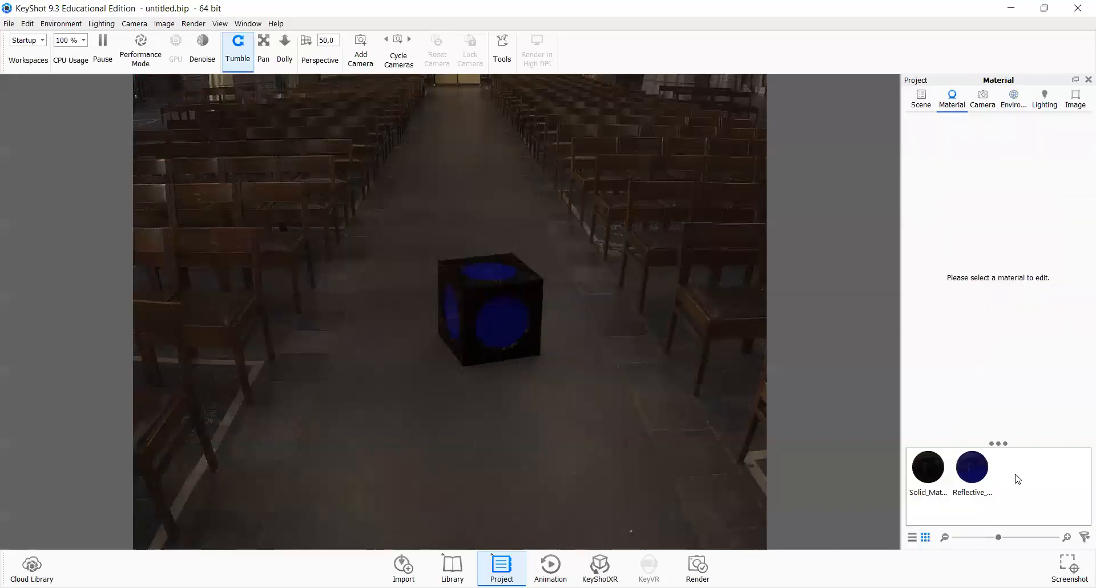
pyautogui.click(940, 478)
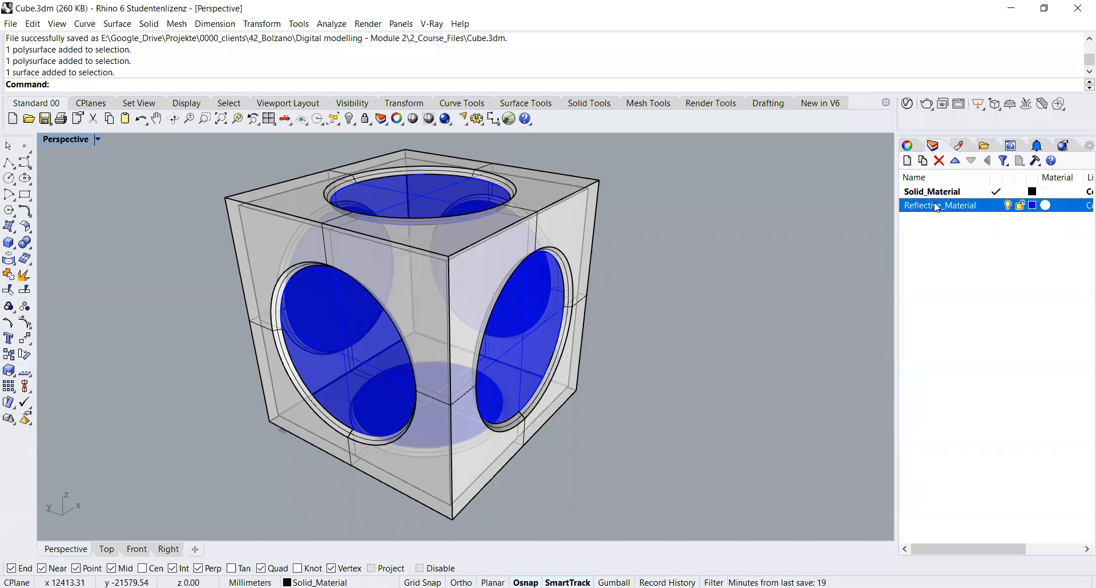
pyautogui.click(935, 194)
pyautogui.click(844, 223)
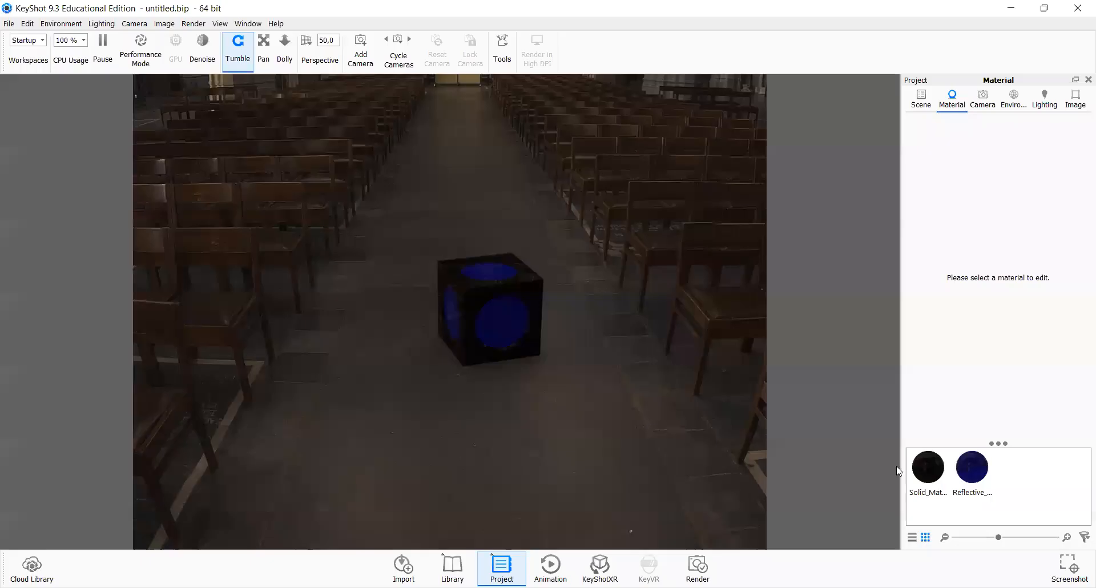
# Step: Open Solid_Material as Plastic and load diff4.jpg from the Bronze_Fredrik folder as its diffuse texture
pyautogui.click(933, 475)
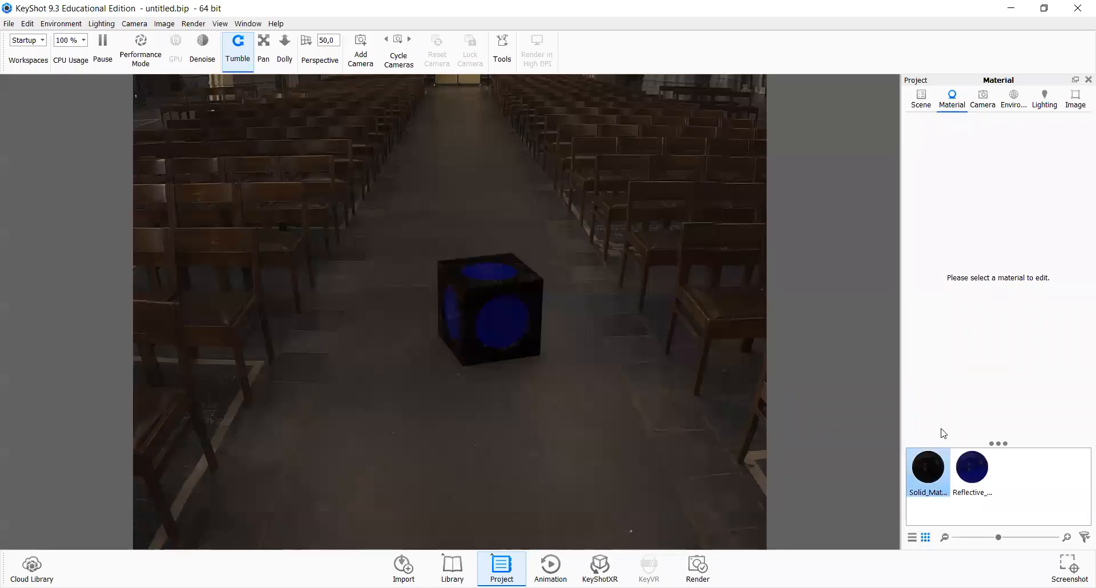
pyautogui.doubleClick(939, 472)
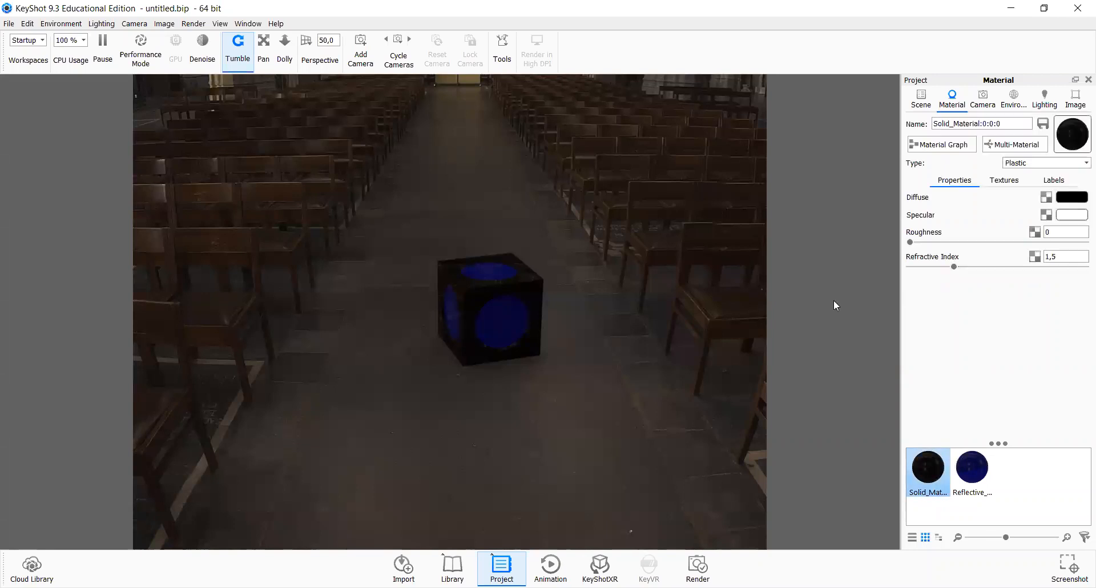
pyautogui.click(1017, 164)
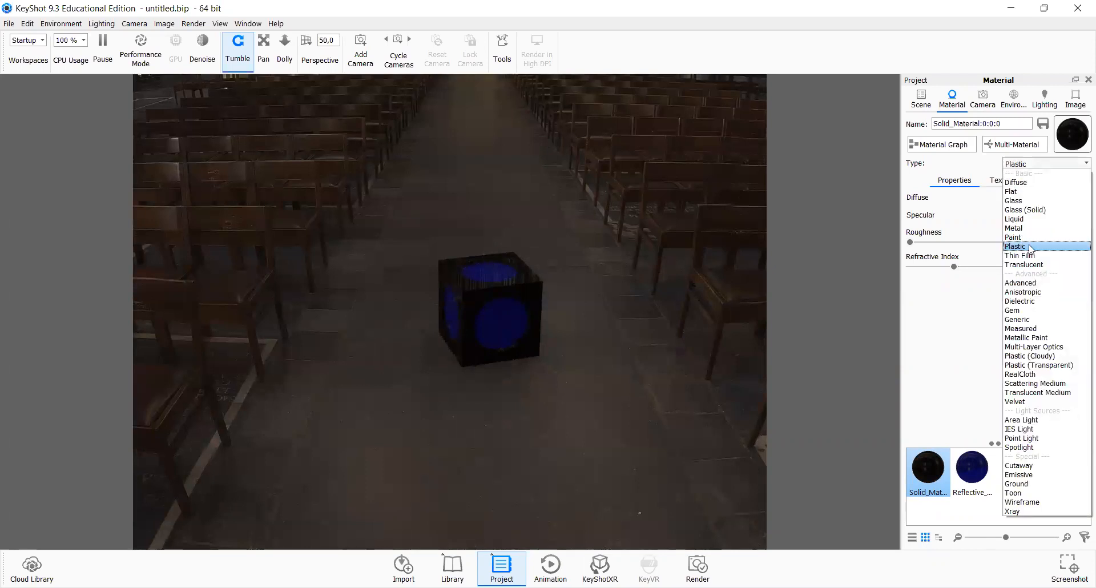
pyautogui.click(1030, 246)
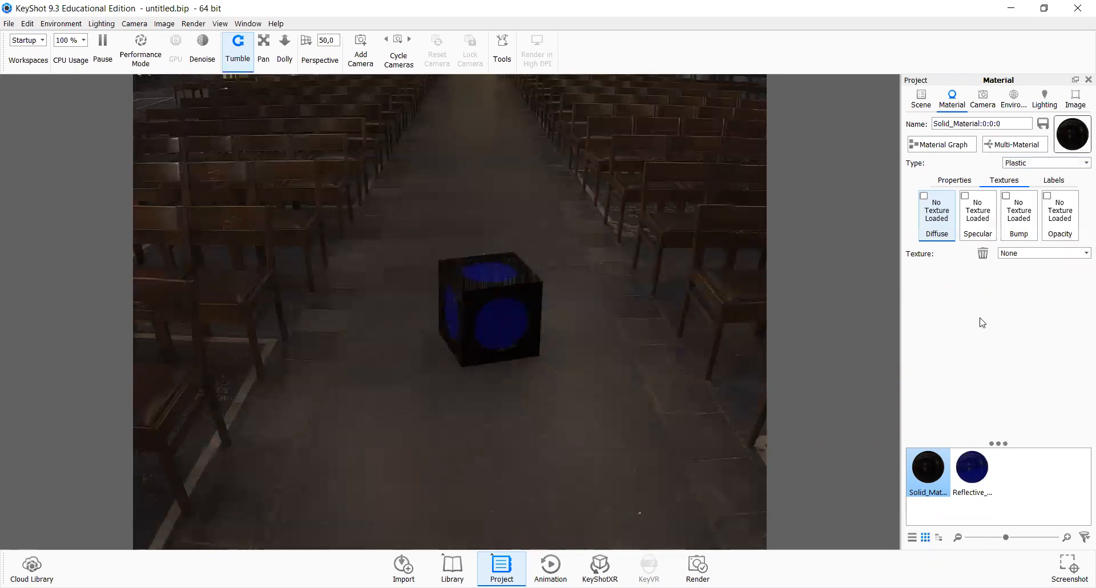
pyautogui.click(930, 210)
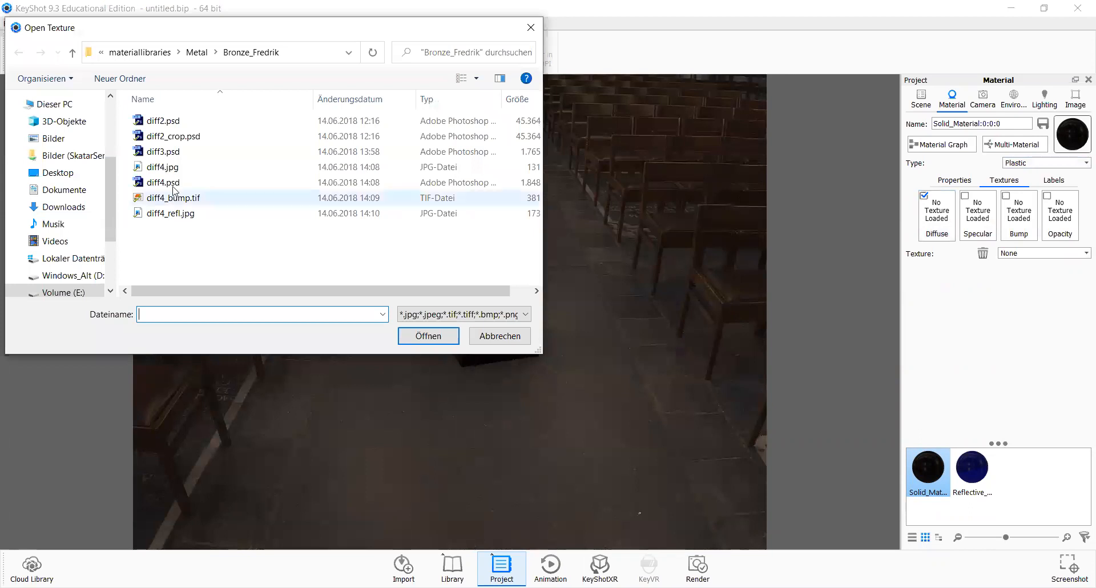
pyautogui.click(169, 169)
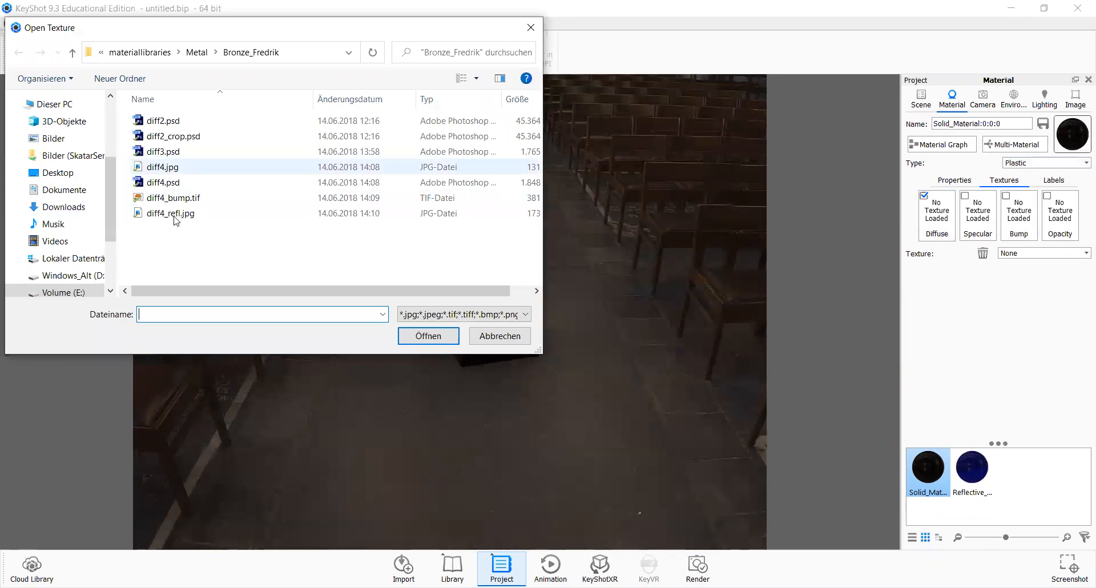
pyautogui.rightClick(204, 259)
pyautogui.moveTo(231, 277)
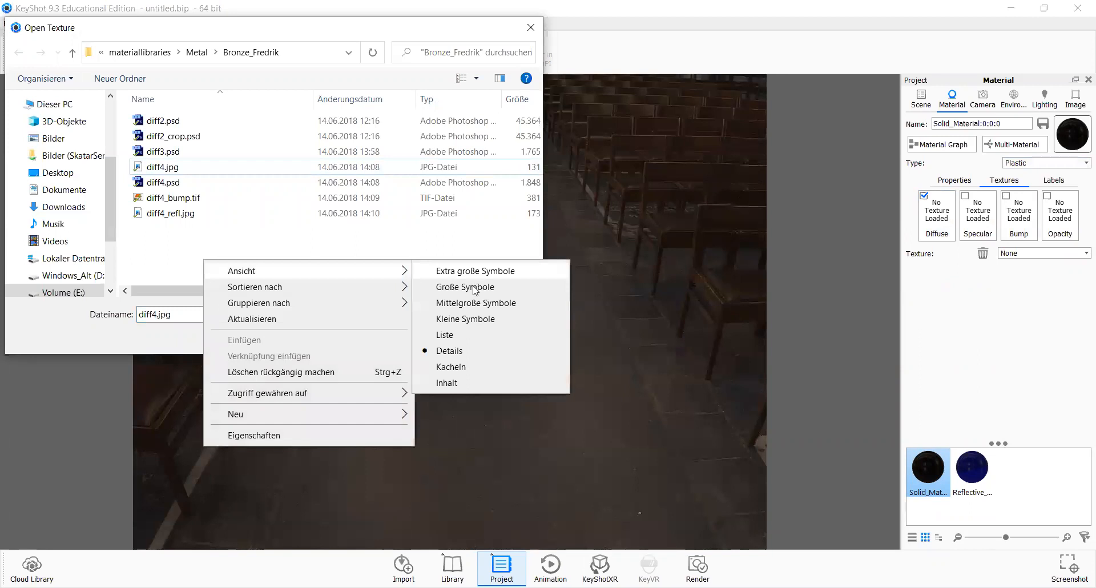
pyautogui.click(454, 292)
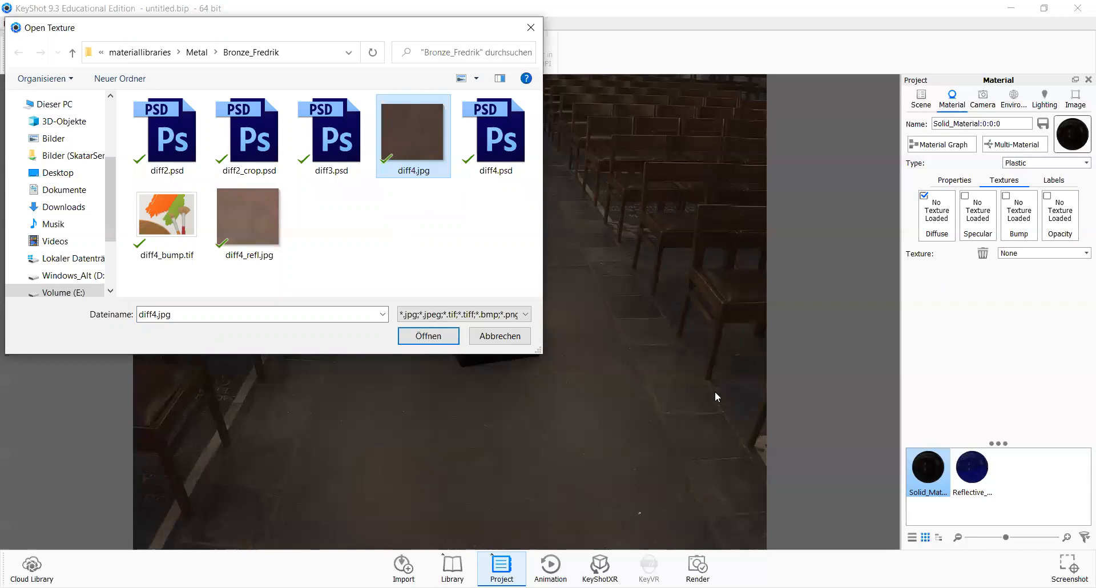
pyautogui.press('Return')
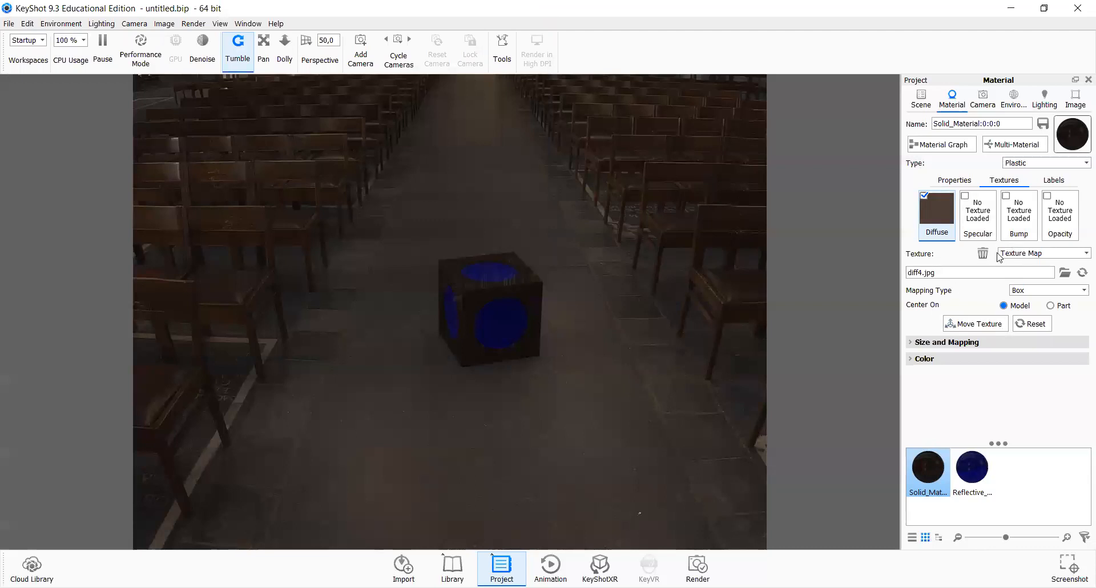
# Step: Load diff4_bump.tif as Solid_Material's bump texture and zoom in on the cube surface
pyautogui.click(1021, 226)
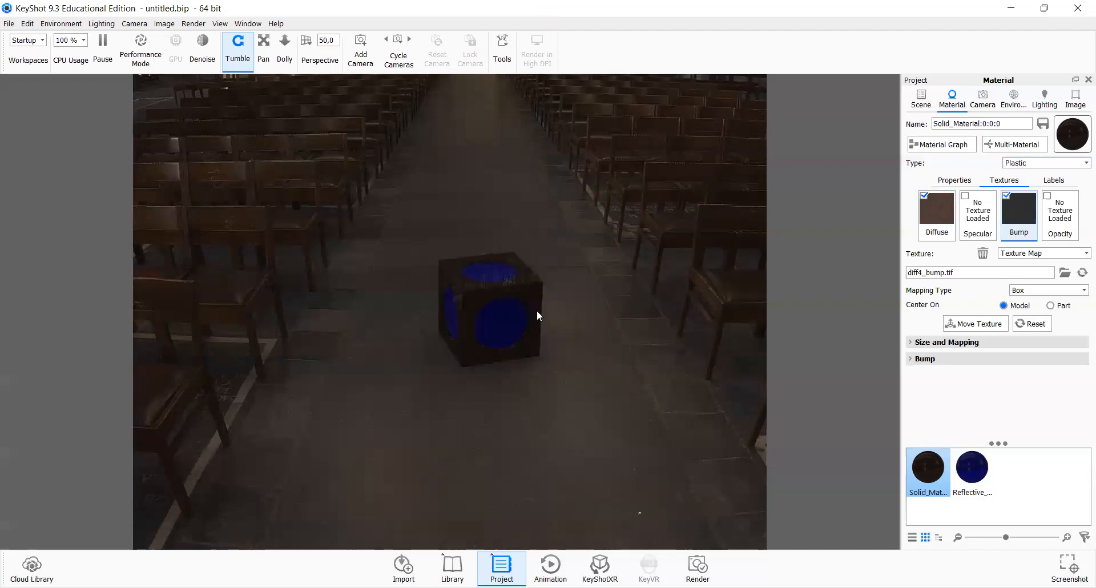
pyautogui.scroll(5, 687, 232)
pyautogui.scroll(3, 687, 217)
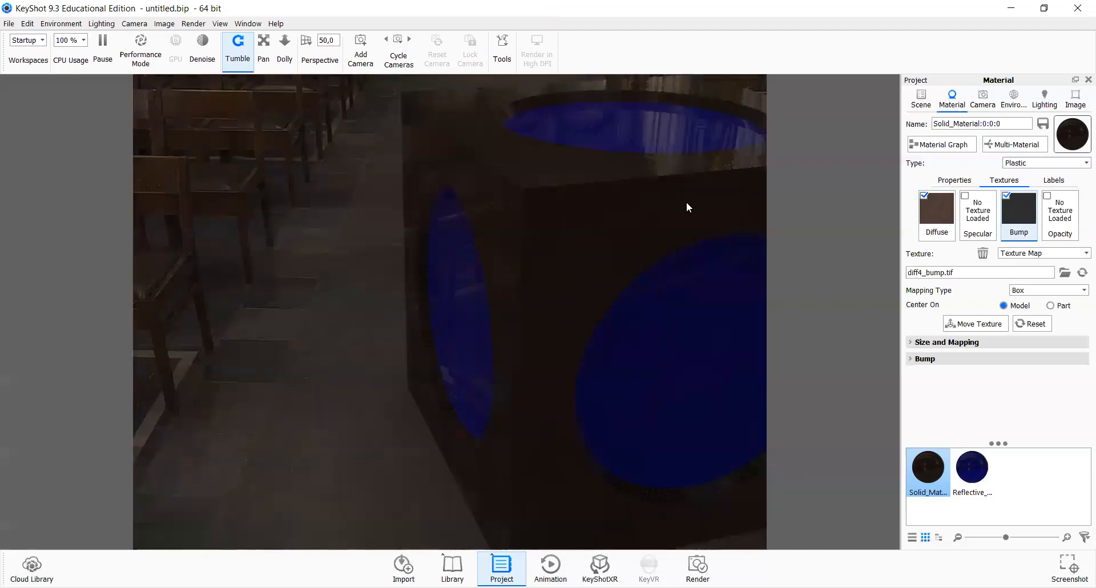
pyautogui.scroll(2, 667, 205)
pyautogui.moveTo(516, 228); pyautogui.dragTo(764, 149)
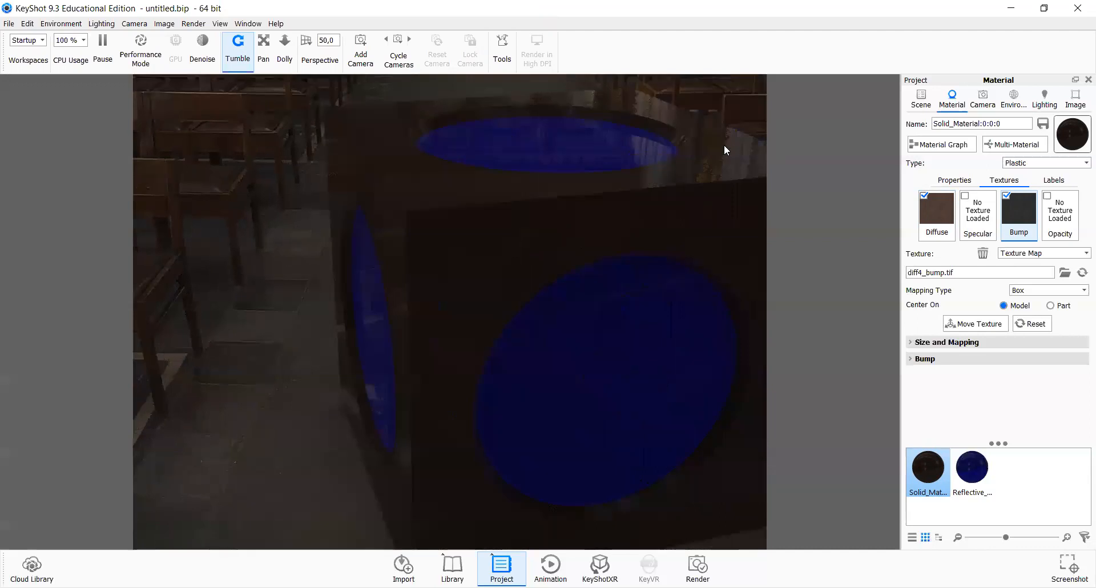
pyautogui.scroll(1, 441, 264)
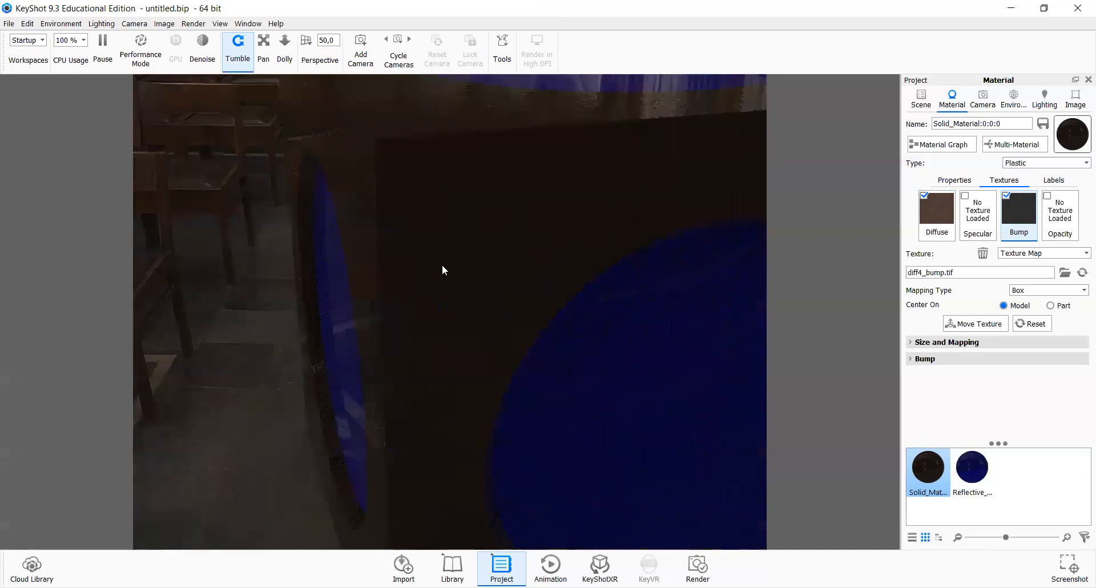
pyautogui.scroll(-6, 533, 296)
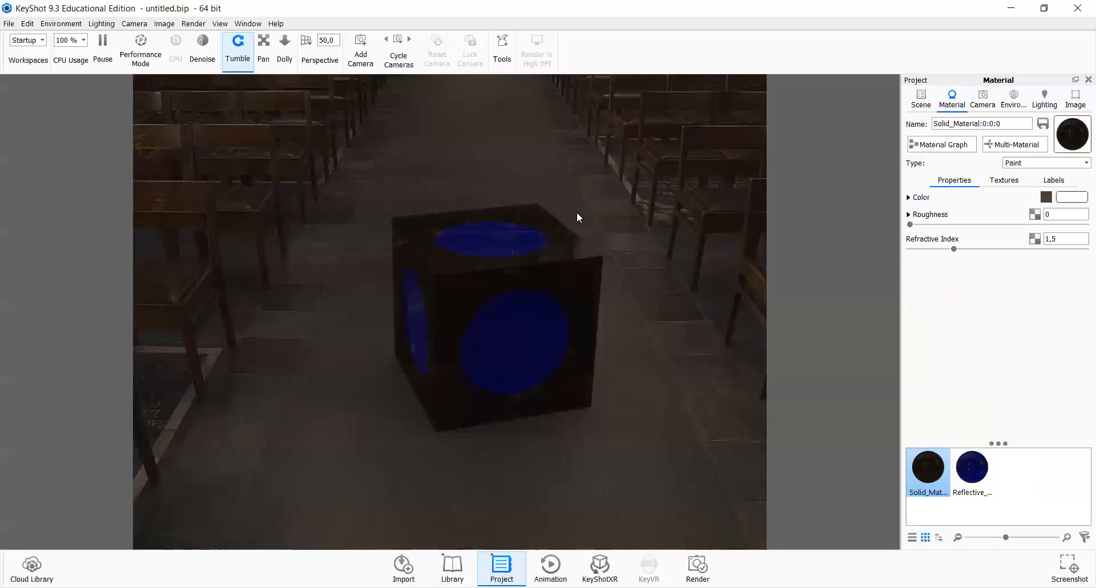
# Step: Adjust the refractive index slider of the Paint-type Solid_Material
pyautogui.moveTo(576, 211); pyautogui.dragTo(549, 221)
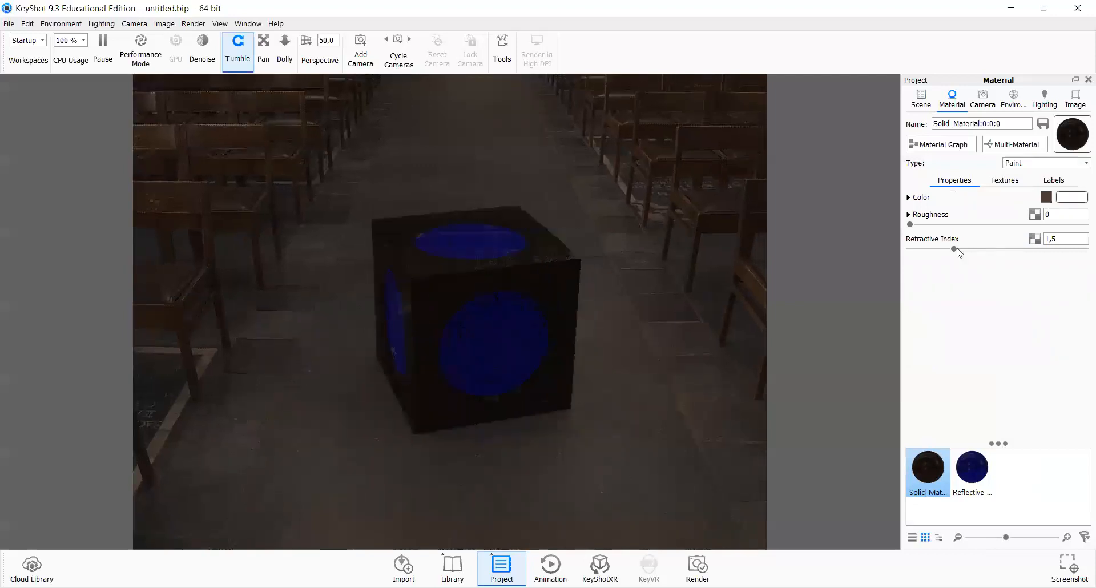
pyautogui.click(921, 249)
pyautogui.click(941, 250)
pyautogui.click(935, 249)
# Step: Change Reflective_Material to the Metal type and set its color to light grey #CCCCCC
pyautogui.click(986, 477)
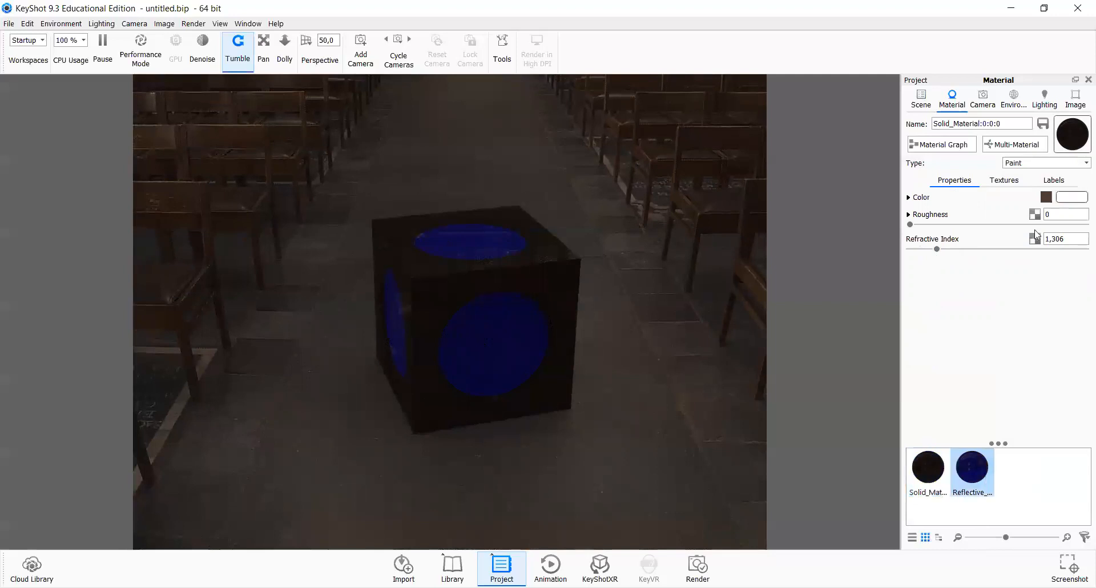
pyautogui.click(1035, 165)
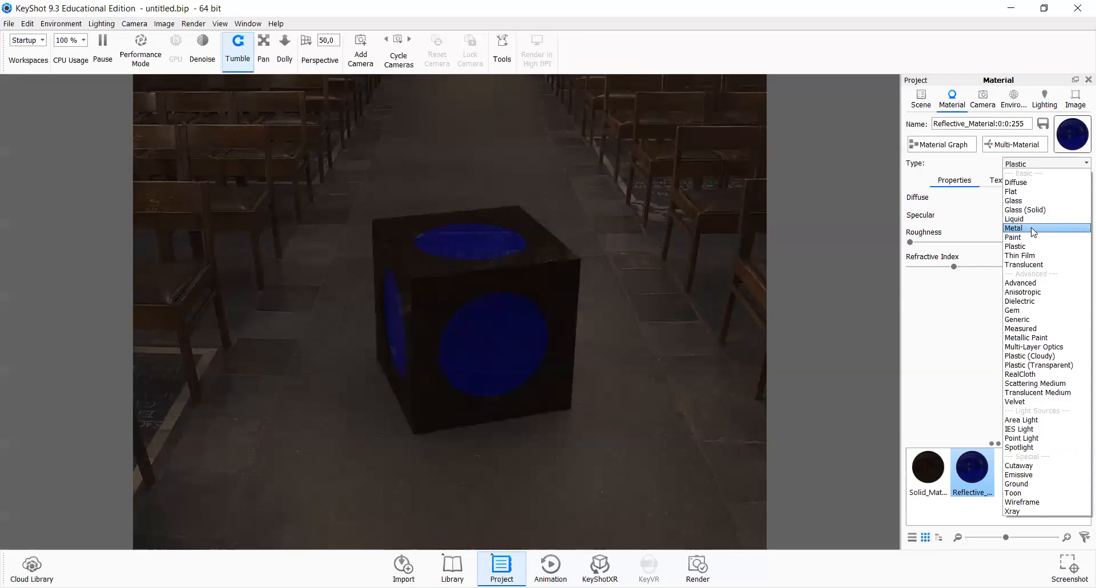
pyautogui.click(1033, 230)
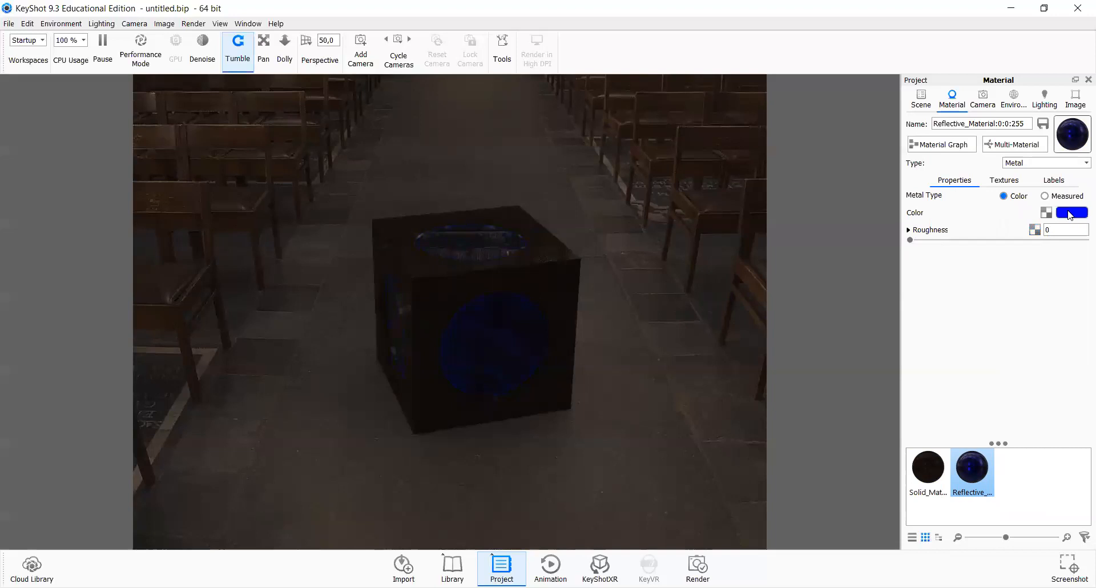
pyautogui.click(1069, 214)
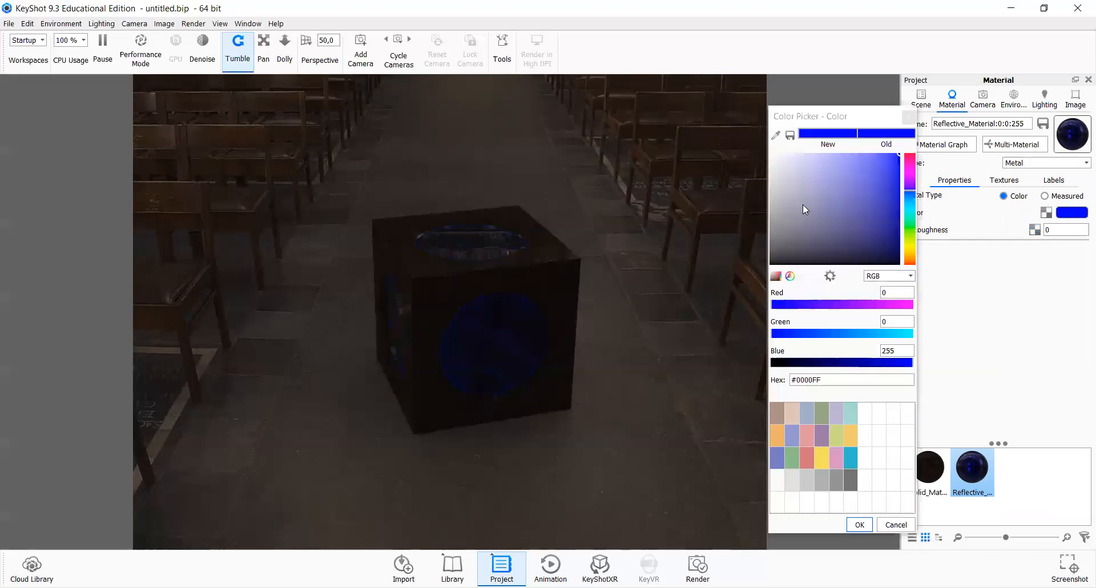
pyautogui.click(770, 219)
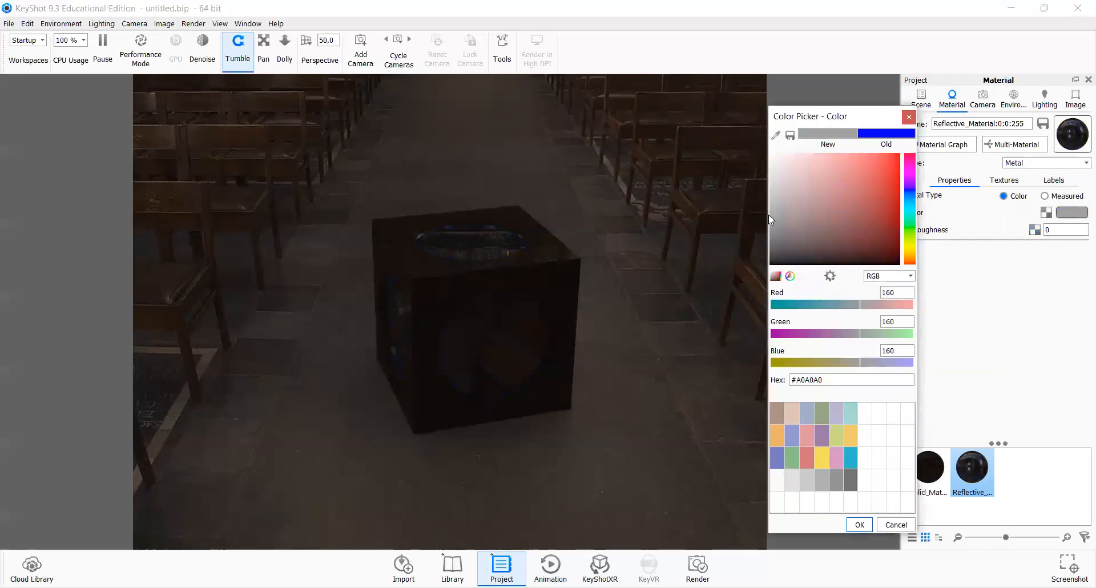
pyautogui.click(769, 201)
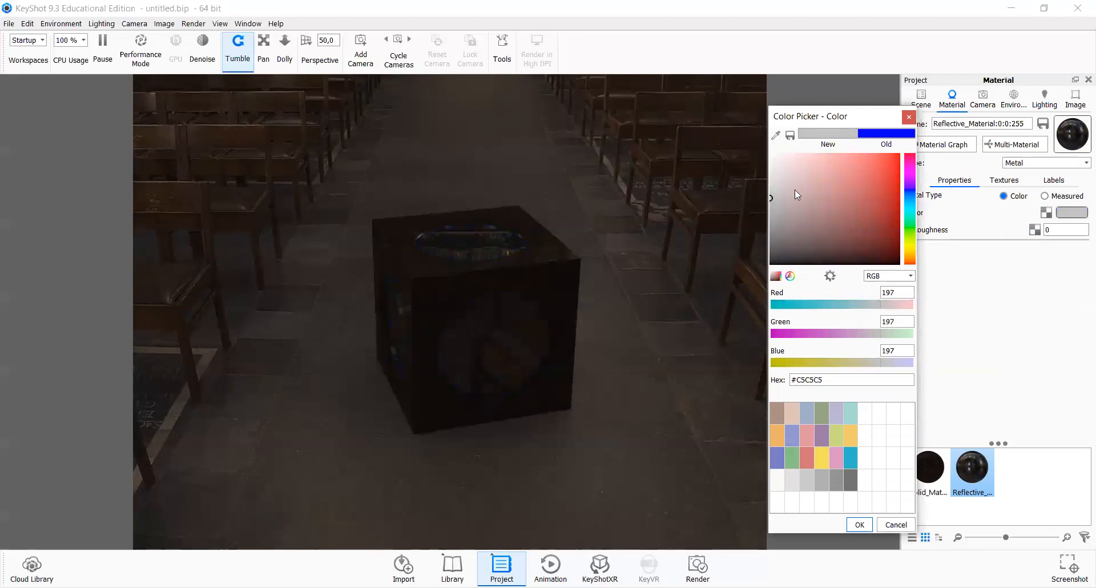
pyautogui.click(770, 192)
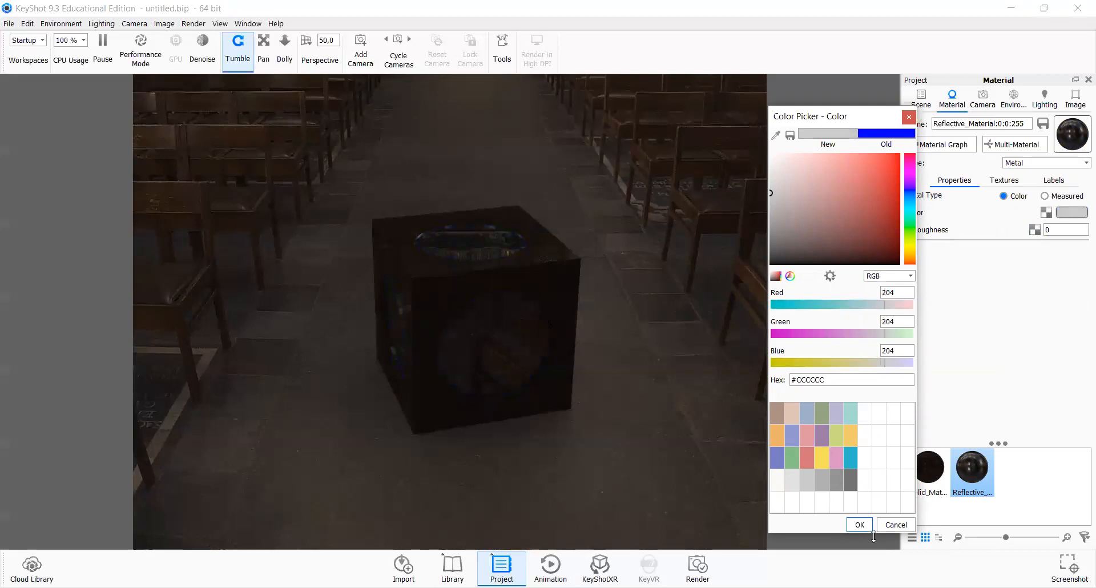
pyautogui.click(858, 525)
# Step: Zoom and tumble around the cube to examine the metal reflections inside its holes
pyautogui.scroll(-5, 532, 364)
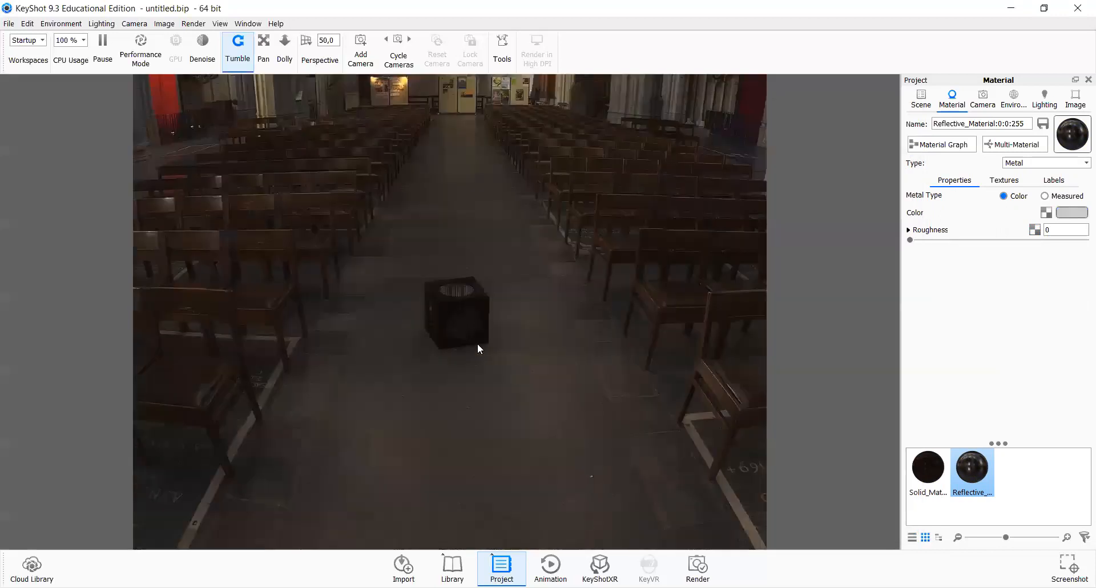
pyautogui.scroll(2, 476, 344)
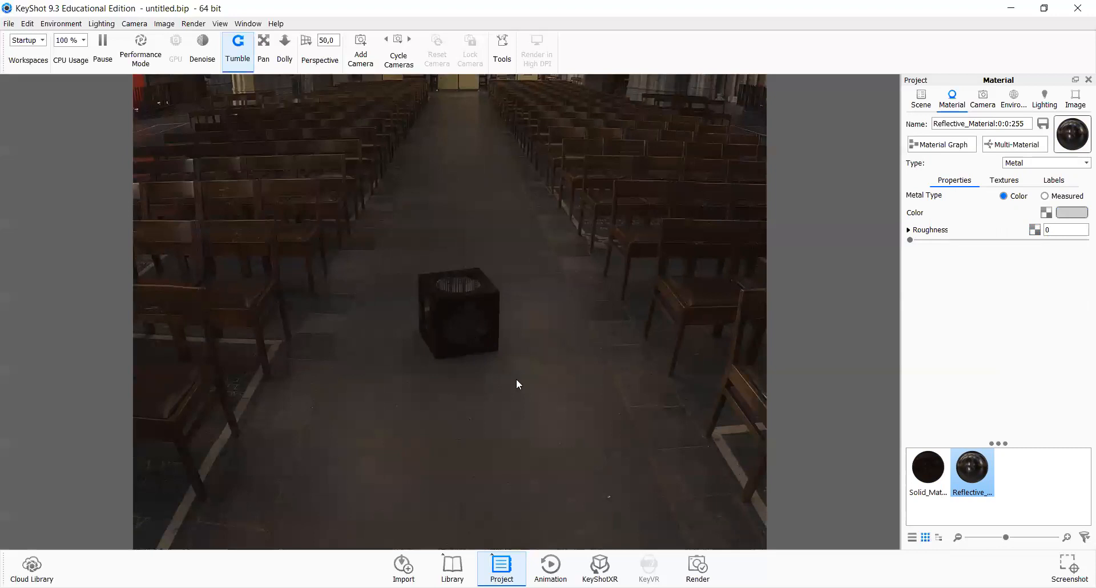
pyautogui.scroll(5, 617, 382)
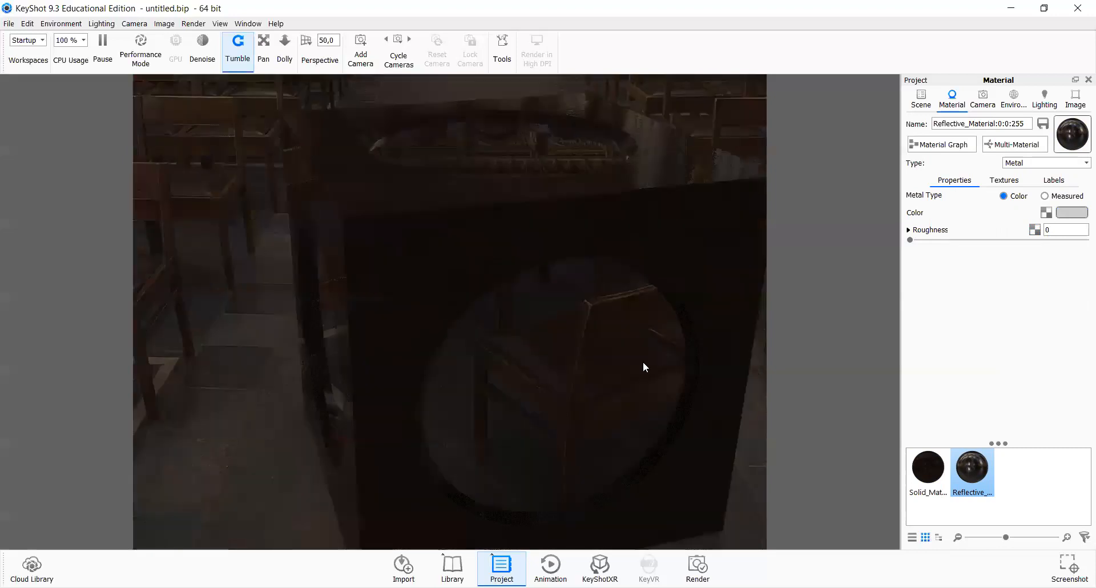
pyautogui.scroll(-2, 643, 361)
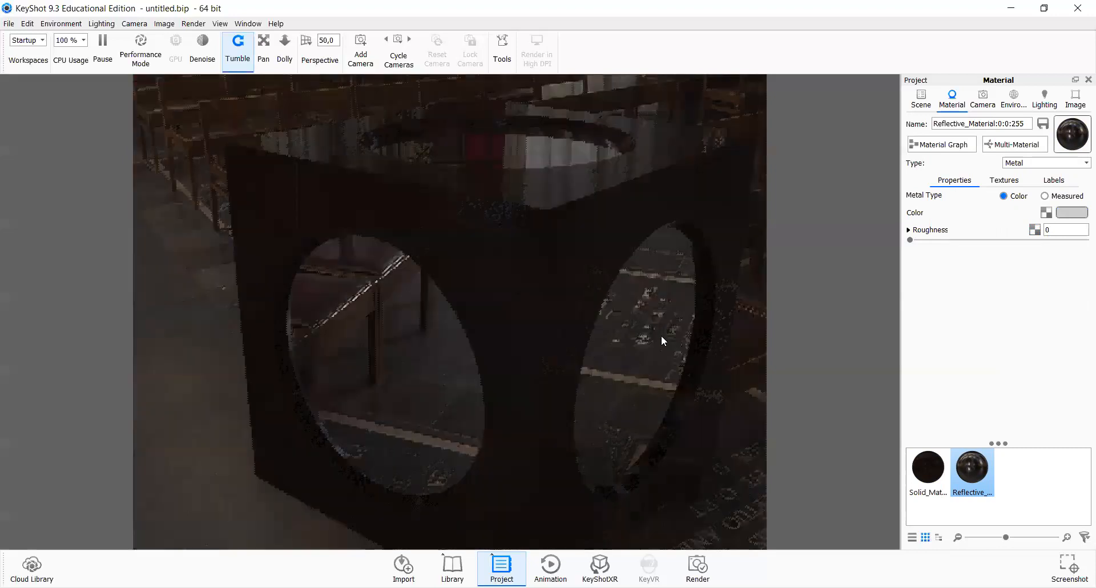
pyautogui.moveTo(661, 335); pyautogui.dragTo(690, 323)
pyautogui.moveTo(747, 291); pyautogui.dragTo(752, 244)
pyautogui.moveTo(535, 262); pyautogui.dragTo(508, 383)
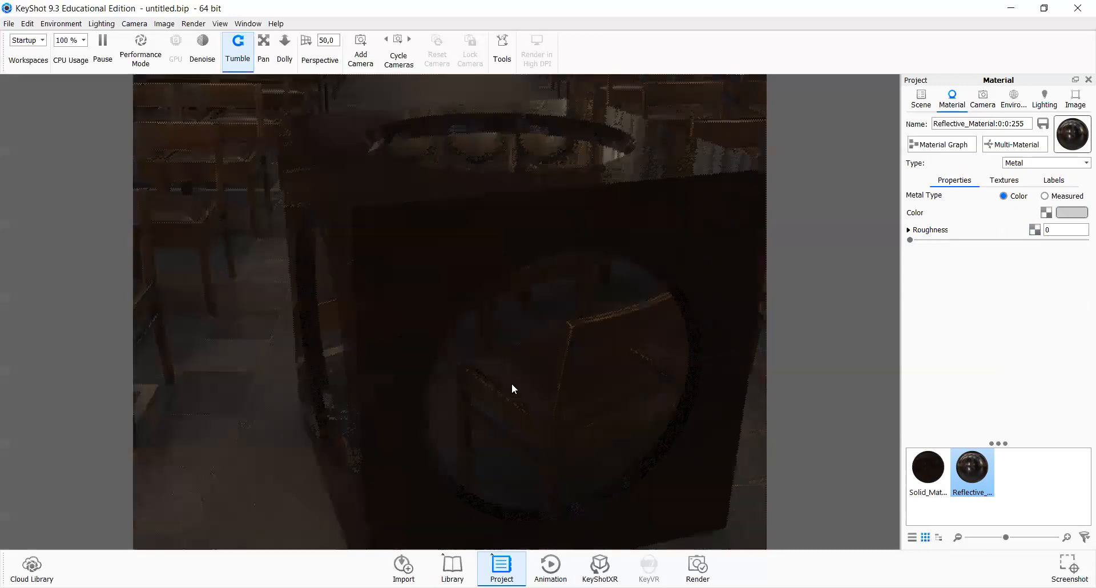
pyautogui.scroll(-10, 478, 307)
pyautogui.moveTo(479, 307); pyautogui.dragTo(480, 282)
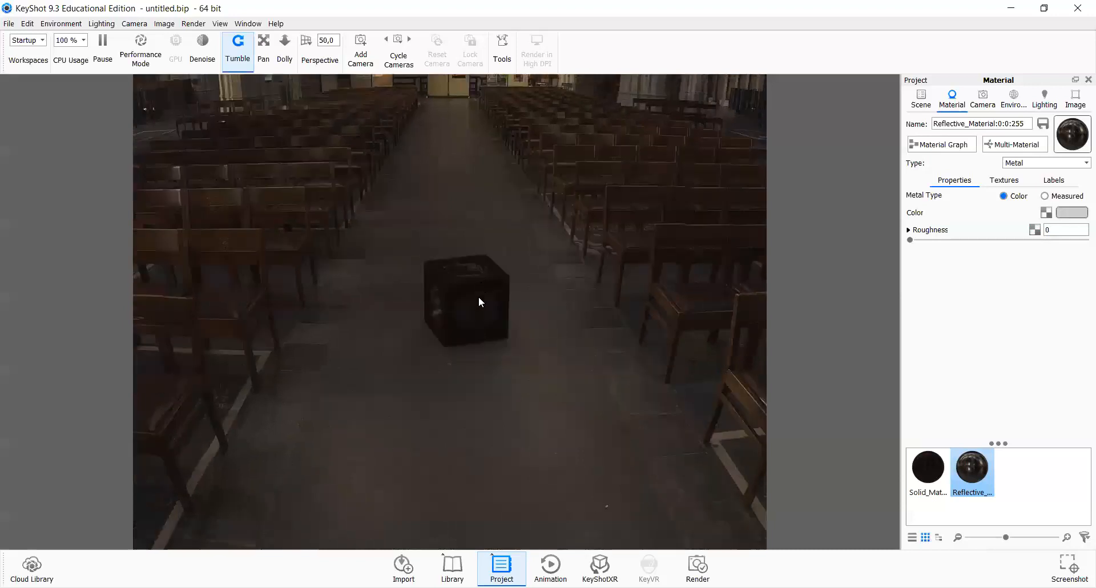
pyautogui.scroll(-5, 478, 297)
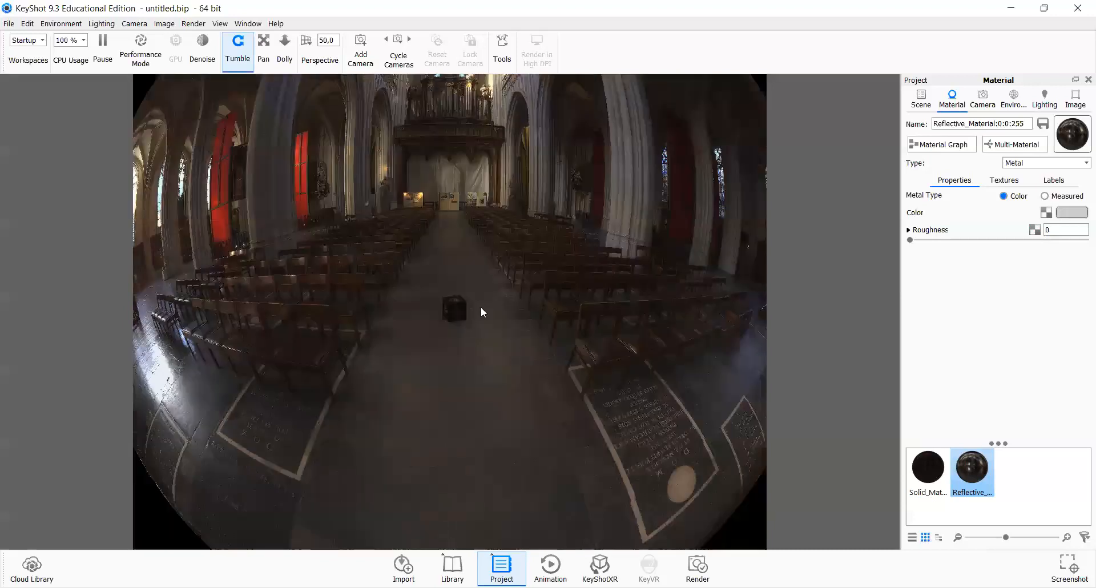
pyautogui.scroll(5, 481, 312)
pyautogui.moveTo(471, 359); pyautogui.dragTo(472, 358)
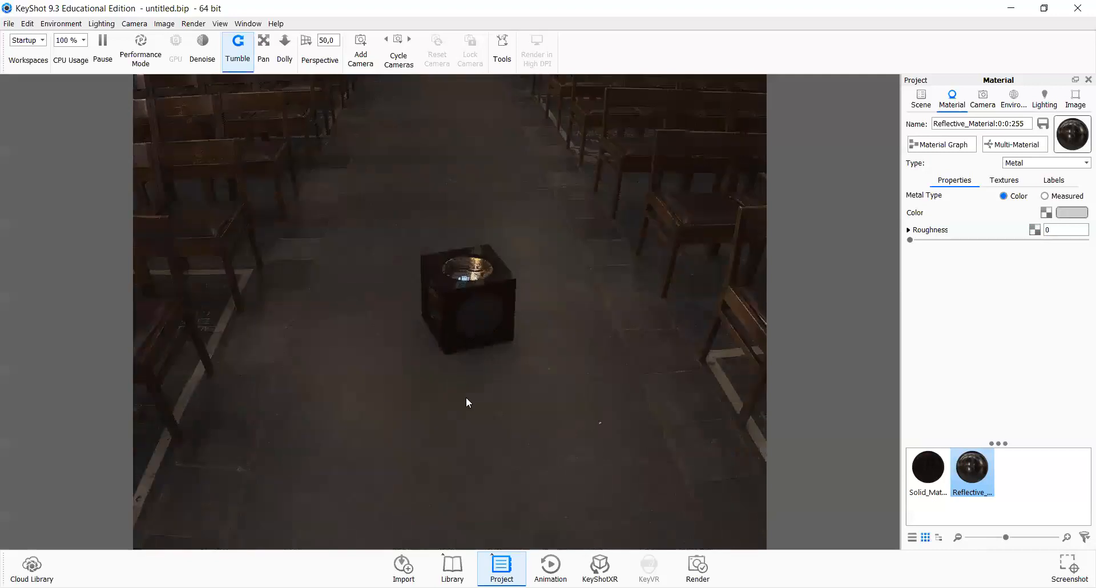
pyautogui.scroll(2, 466, 398)
pyautogui.scroll(-3, 466, 402)
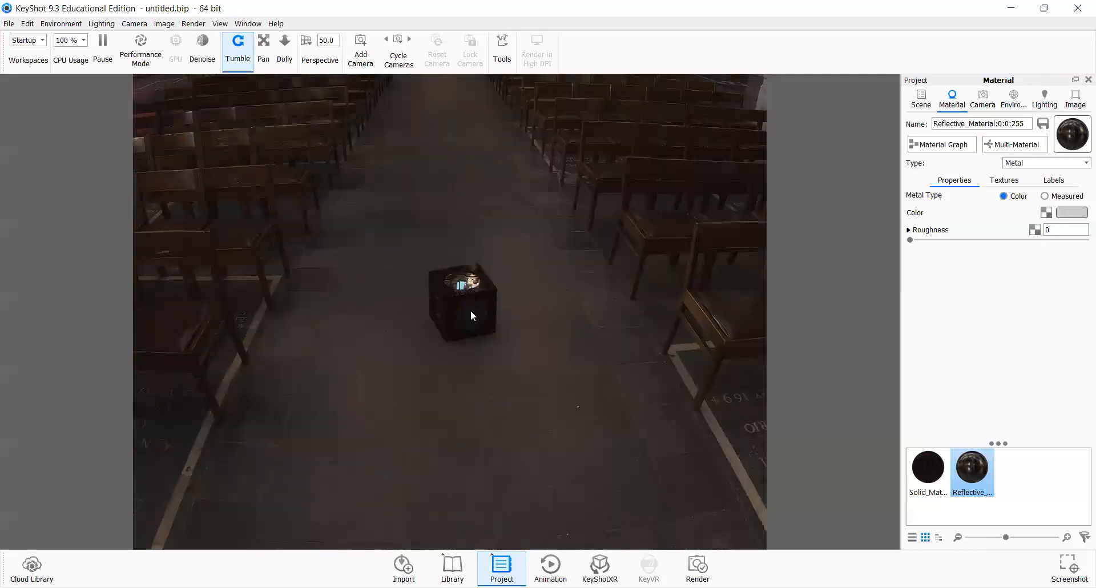
pyautogui.scroll(-5, 458, 327)
pyautogui.scroll(8, 461, 333)
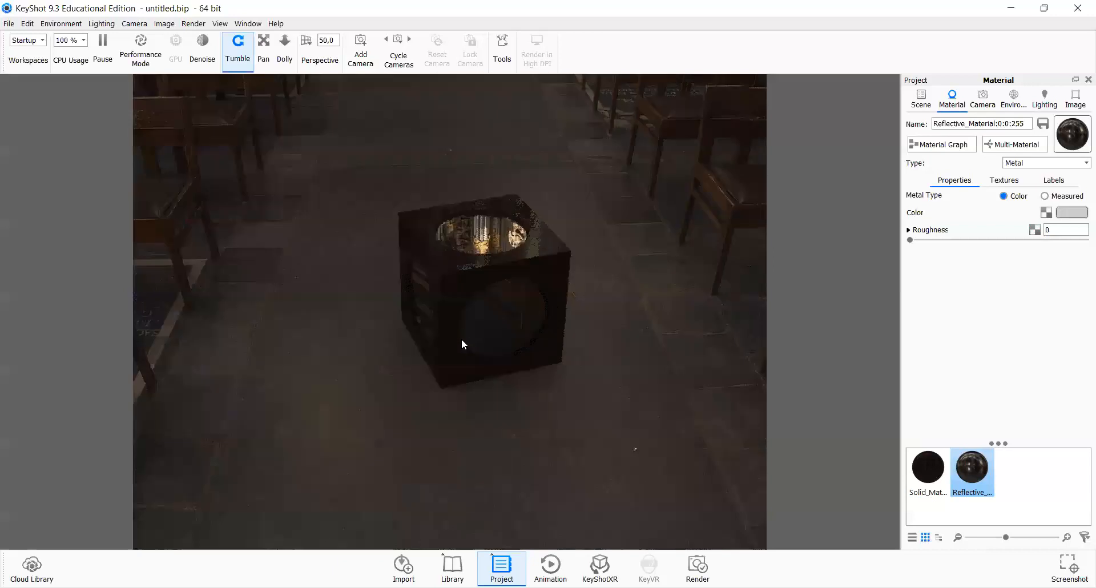
# Step: Select Solid_Material and open its texture maps after zooming around the cube
pyautogui.scroll(4, 462, 343)
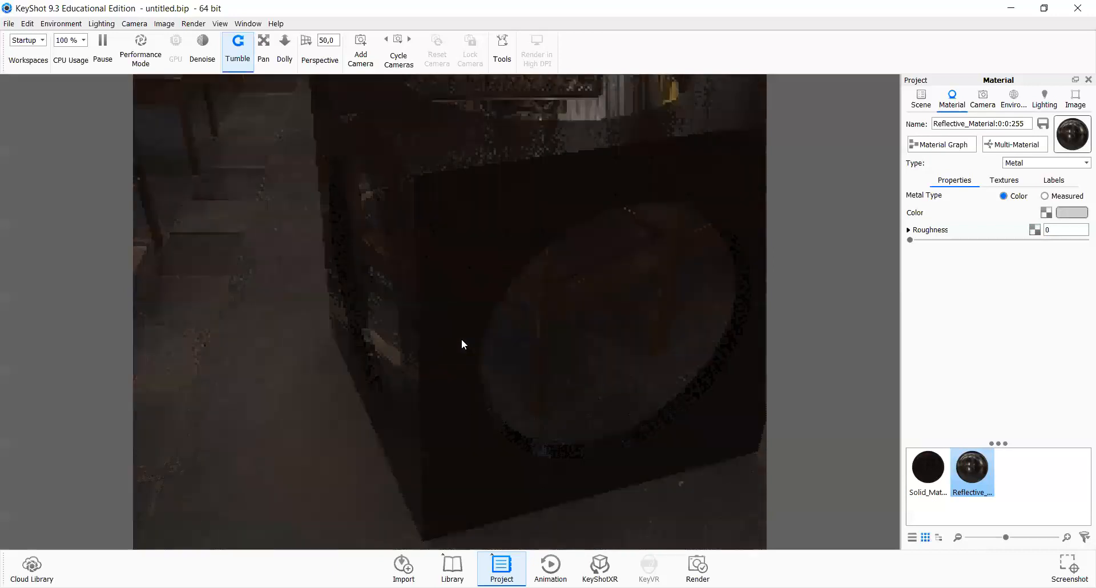
pyautogui.scroll(-4, 462, 343)
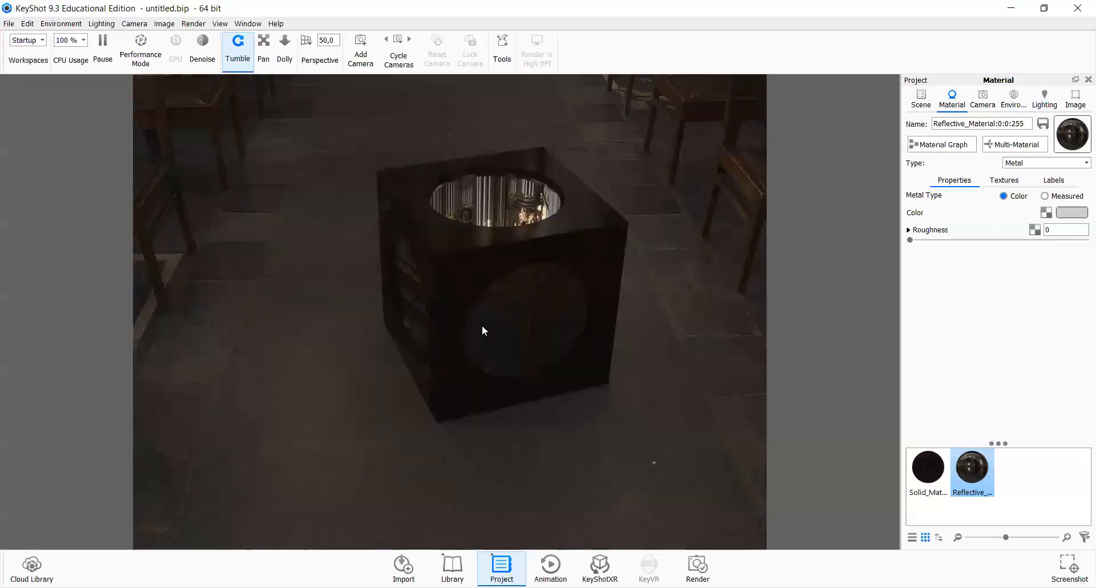
pyautogui.moveTo(357, 308); pyautogui.dragTo(359, 217)
pyautogui.scroll(-2, 396, 350)
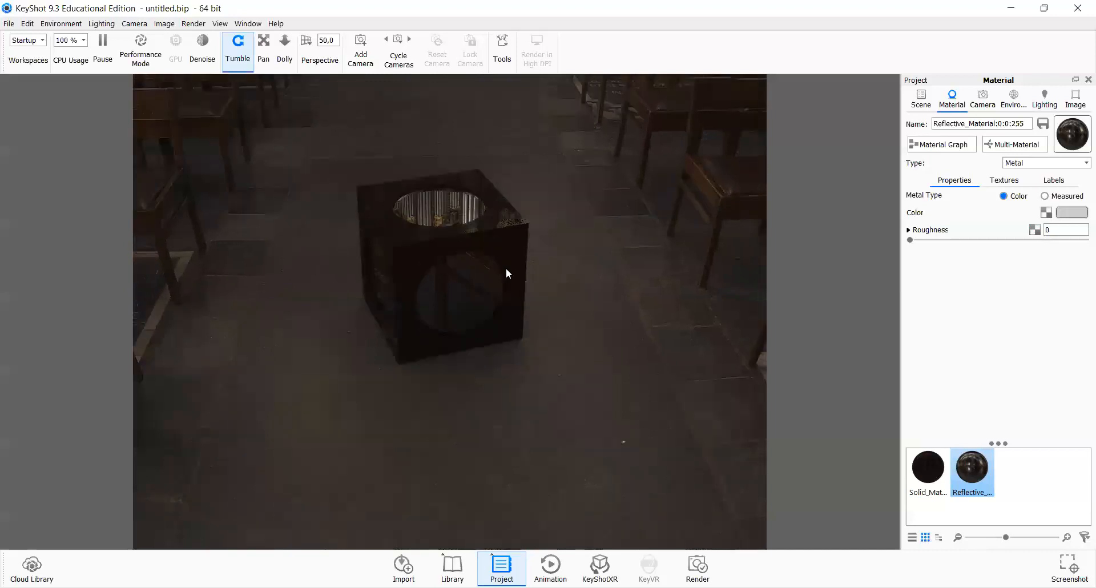
pyautogui.click(928, 479)
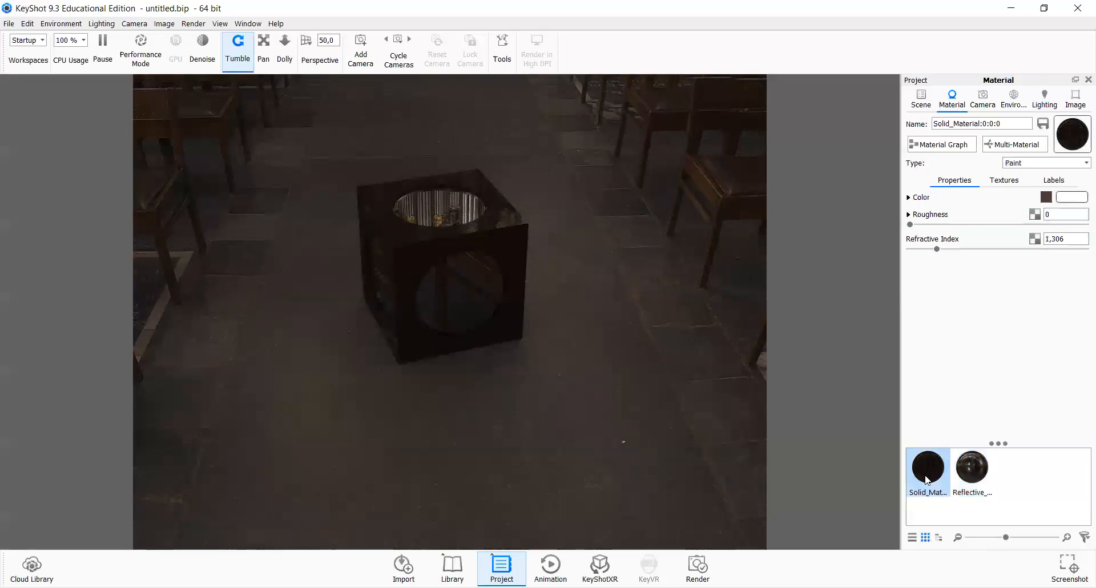
pyautogui.click(1014, 185)
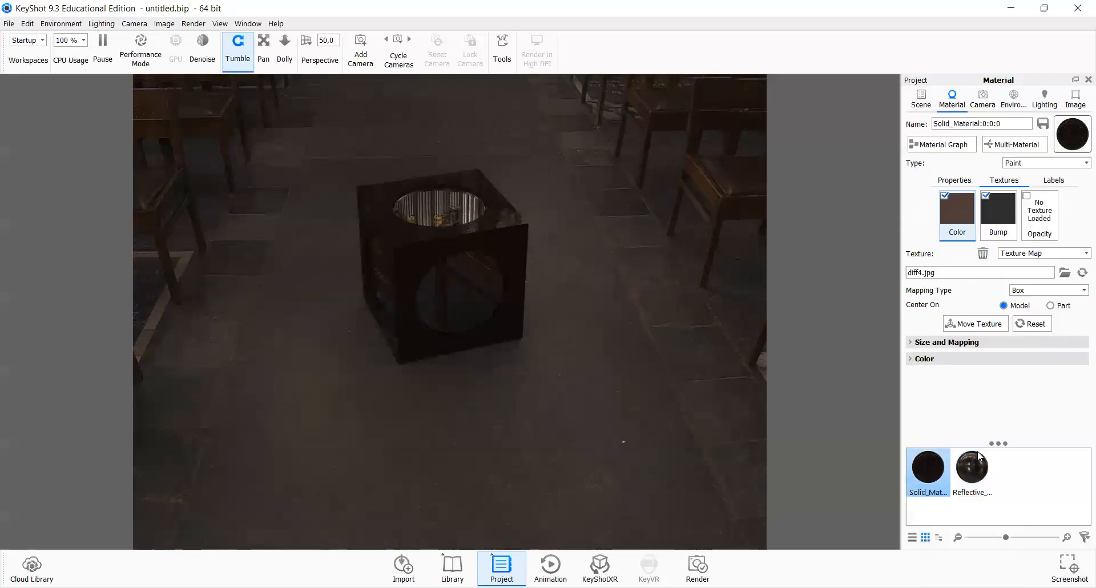
# Step: Zoom and tumble the view to examine the textured cube within the environment
pyautogui.click(551, 311)
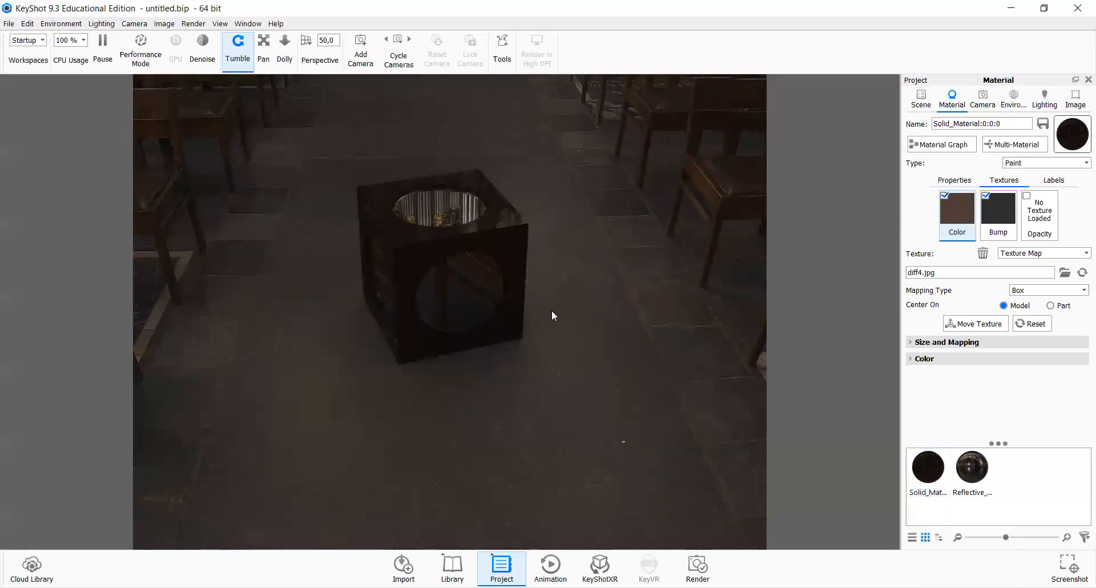
pyautogui.scroll(-2, 551, 311)
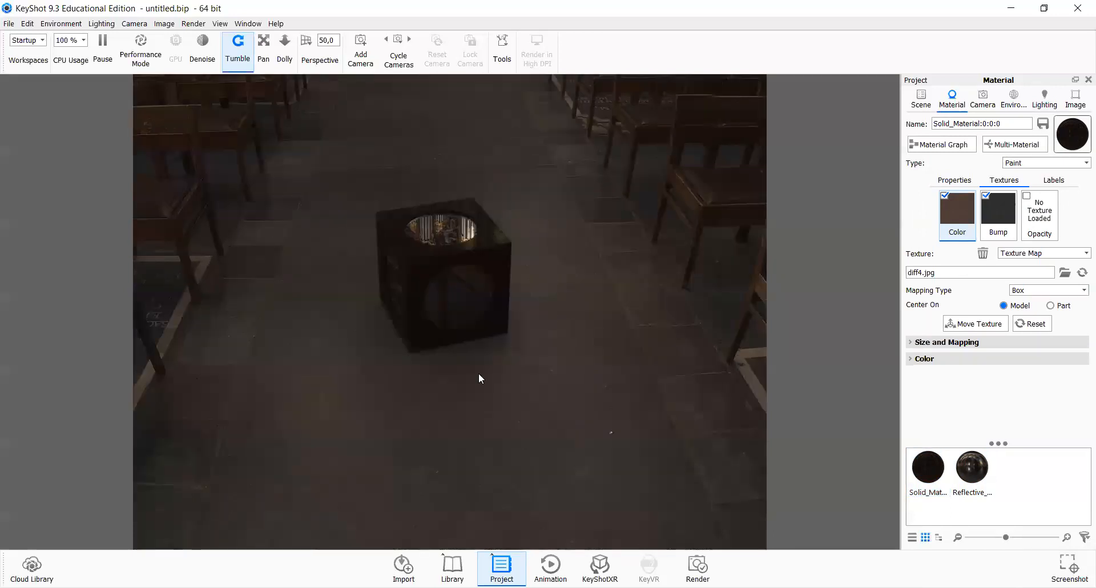
pyautogui.scroll(3, 479, 342)
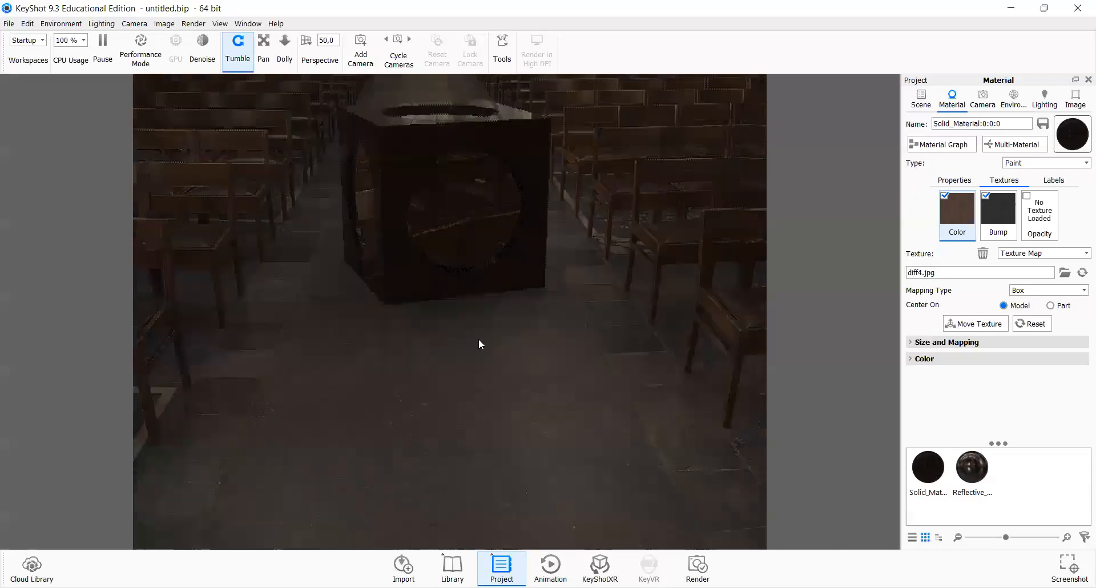
pyautogui.scroll(-4, 479, 344)
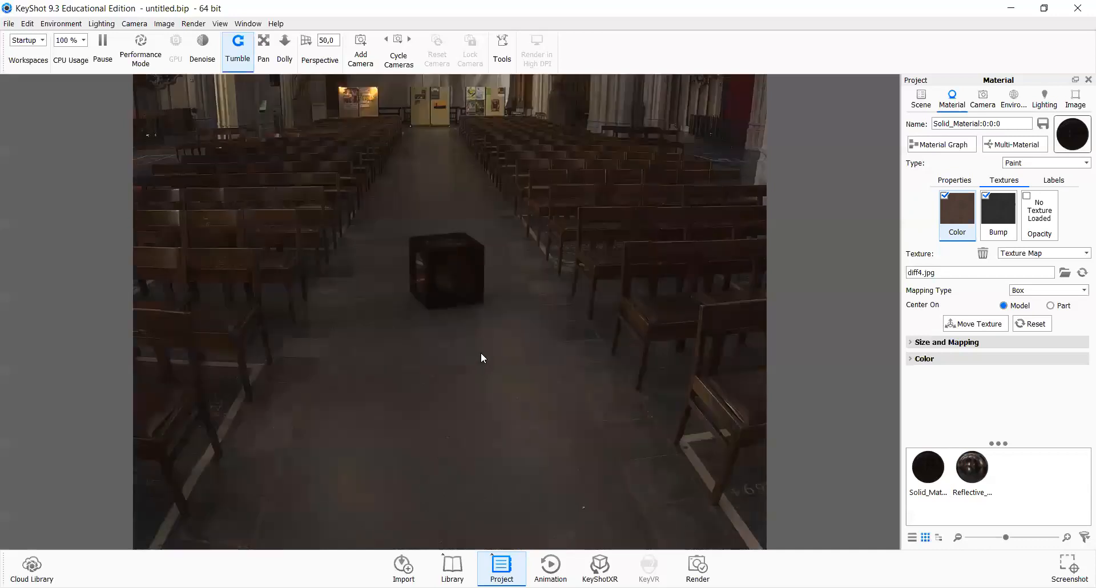
pyautogui.moveTo(480, 353); pyautogui.dragTo(481, 349)
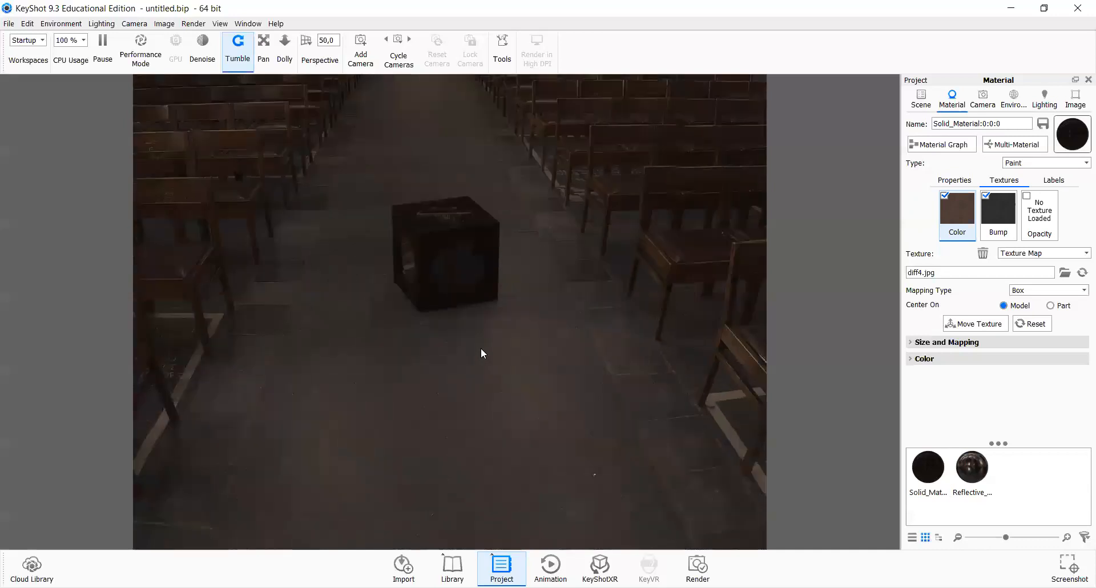
pyautogui.scroll(3, 479, 357)
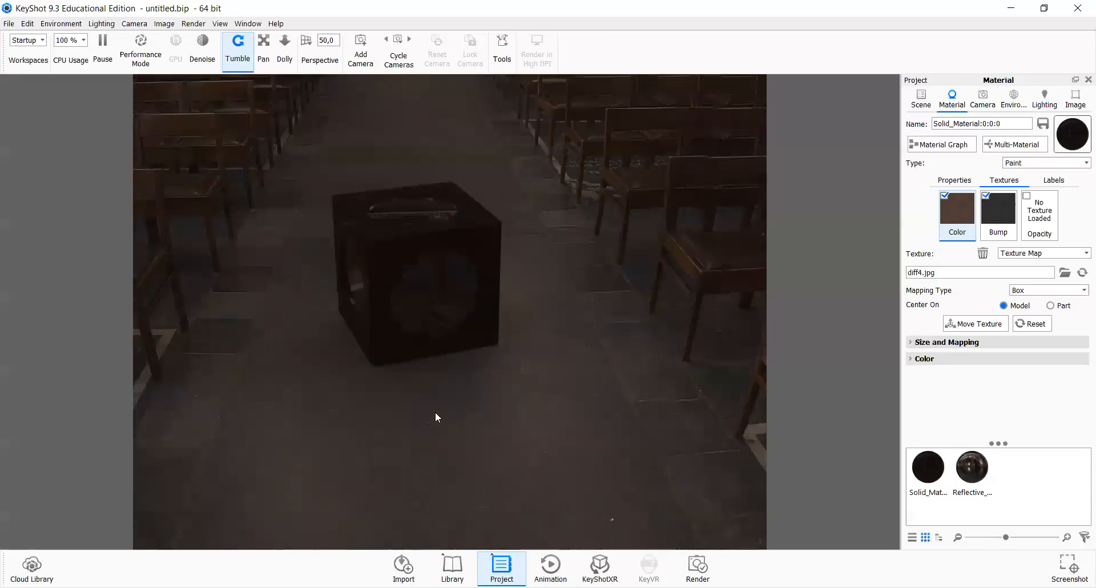
pyautogui.scroll(-2, 435, 413)
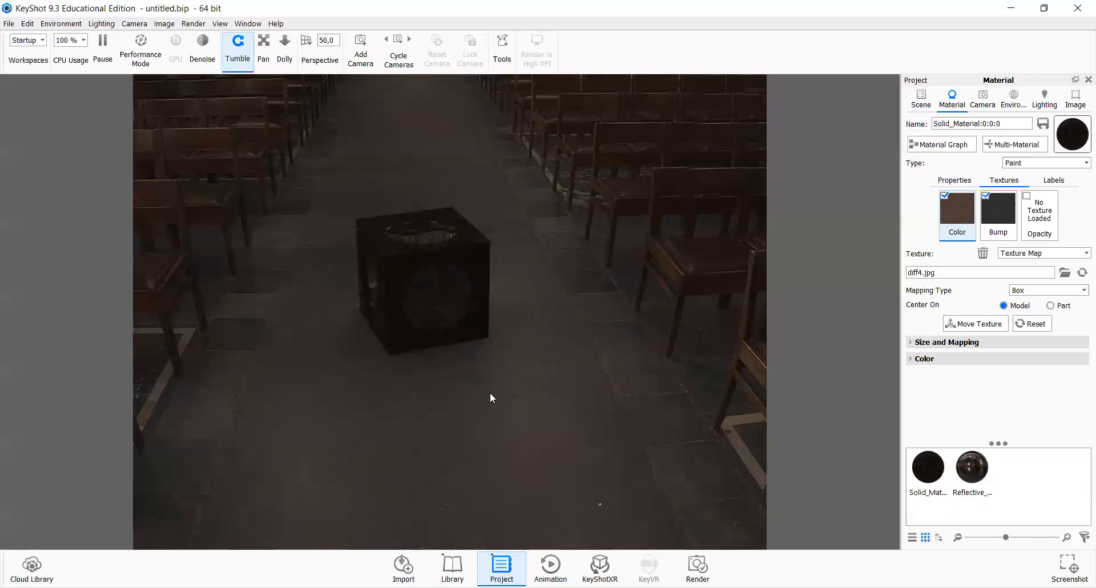
pyautogui.scroll(-2, 536, 455)
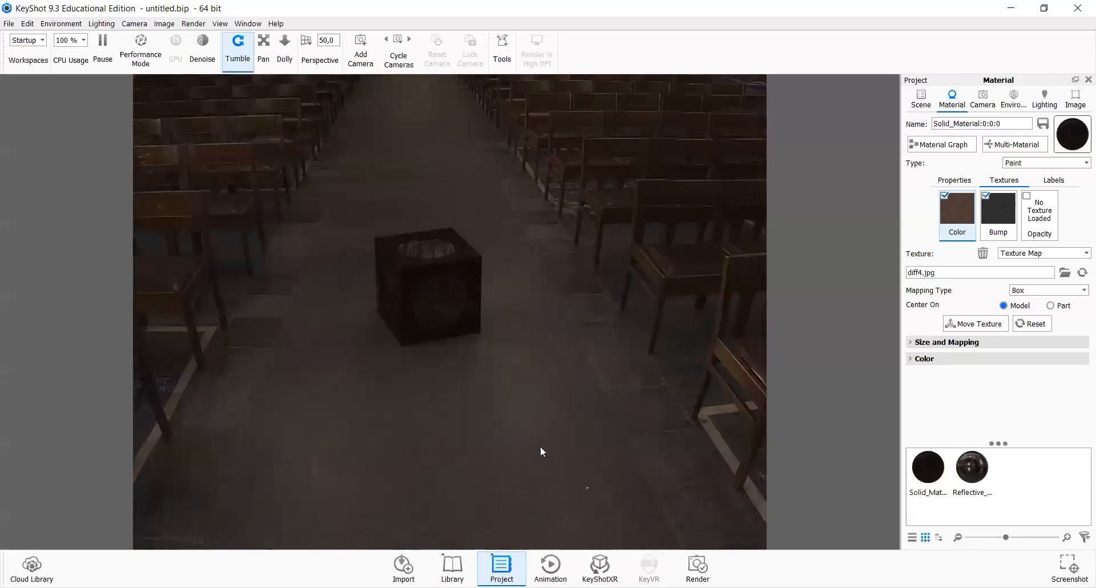
pyautogui.moveTo(570, 350); pyautogui.dragTo(575, 289)
pyautogui.moveTo(539, 383)
pyautogui.mouseDown()
pyautogui.moveTo(542, 342)
pyautogui.moveTo(526, 375)
pyautogui.moveTo(550, 379)
pyautogui.moveTo(538, 362)
pyautogui.moveTo(527, 373)
pyautogui.mouseUp()
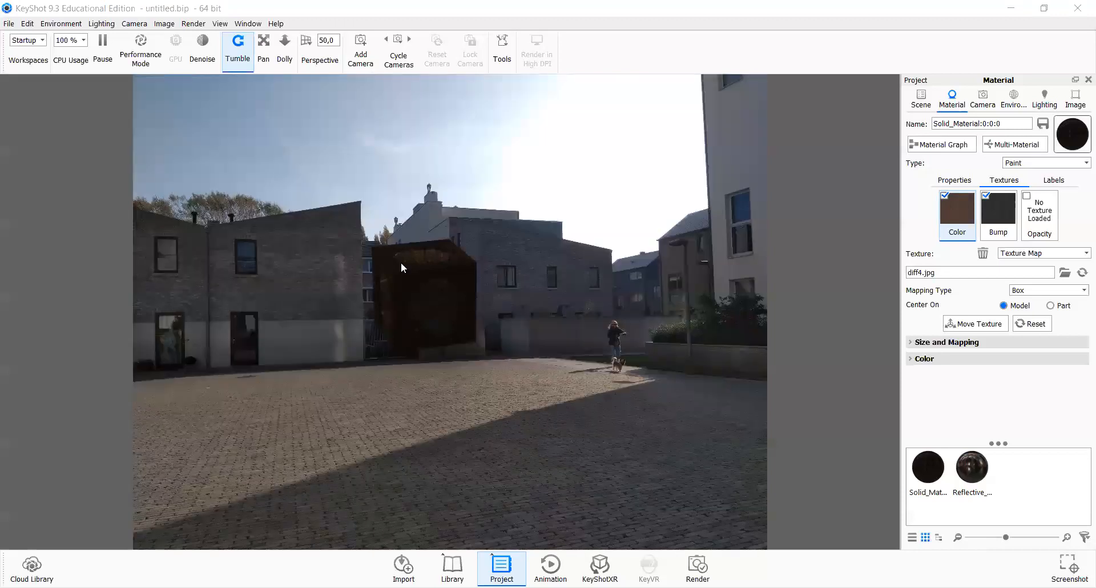
pyautogui.moveTo(400, 262); pyautogui.dragTo(674, 473)
pyautogui.moveTo(682, 430); pyautogui.dragTo(694, 434)
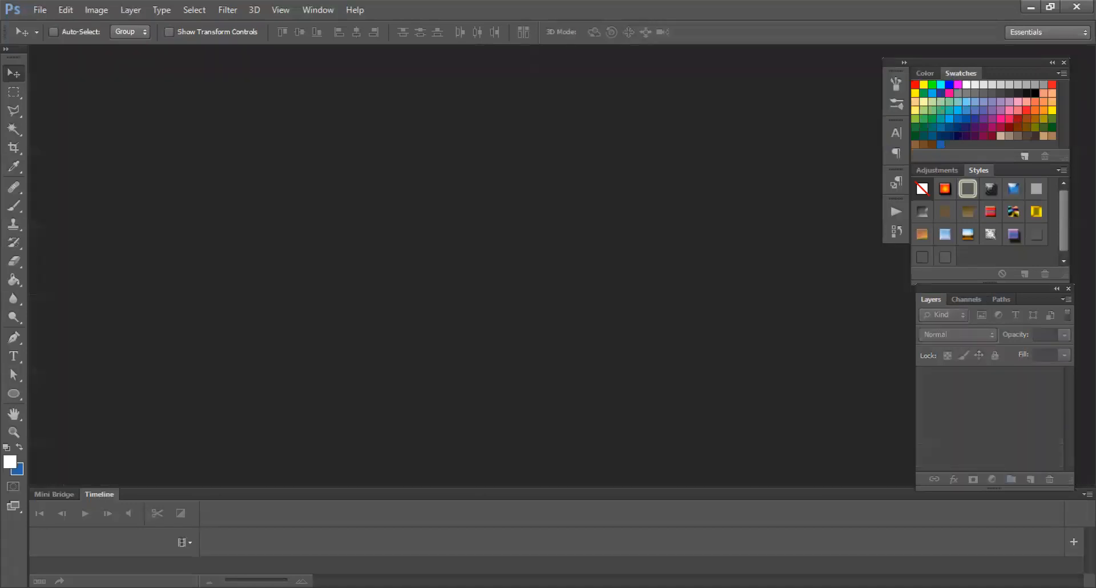
# Step: Switch to Photoshop and open the cathedral-sibl-set-3d-model.jpg panorama
pyautogui.hotkey('ctrl', 'o')
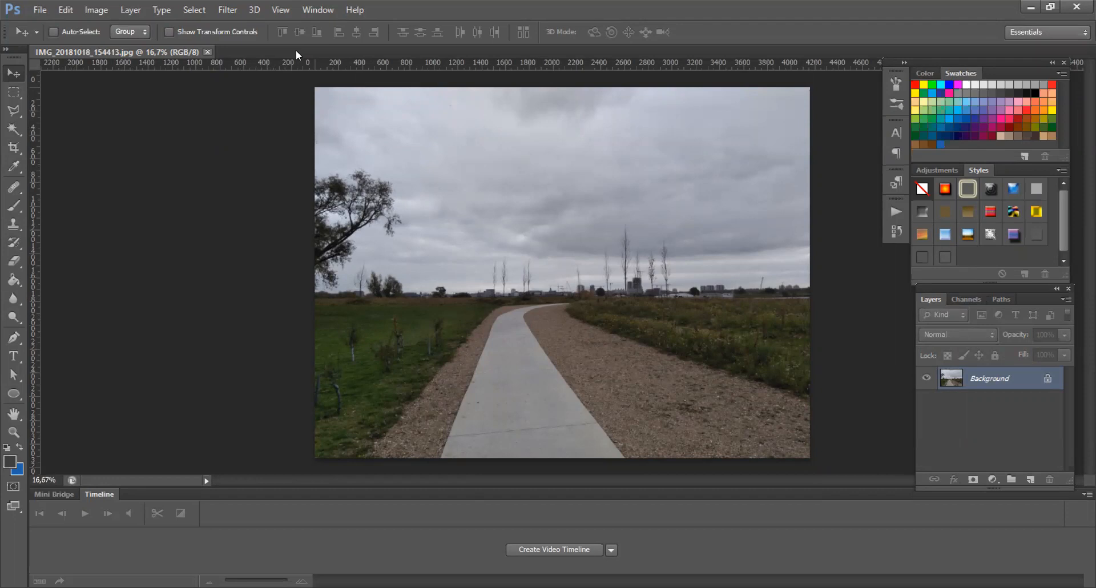
pyautogui.hotkey('ctrl', 'w')
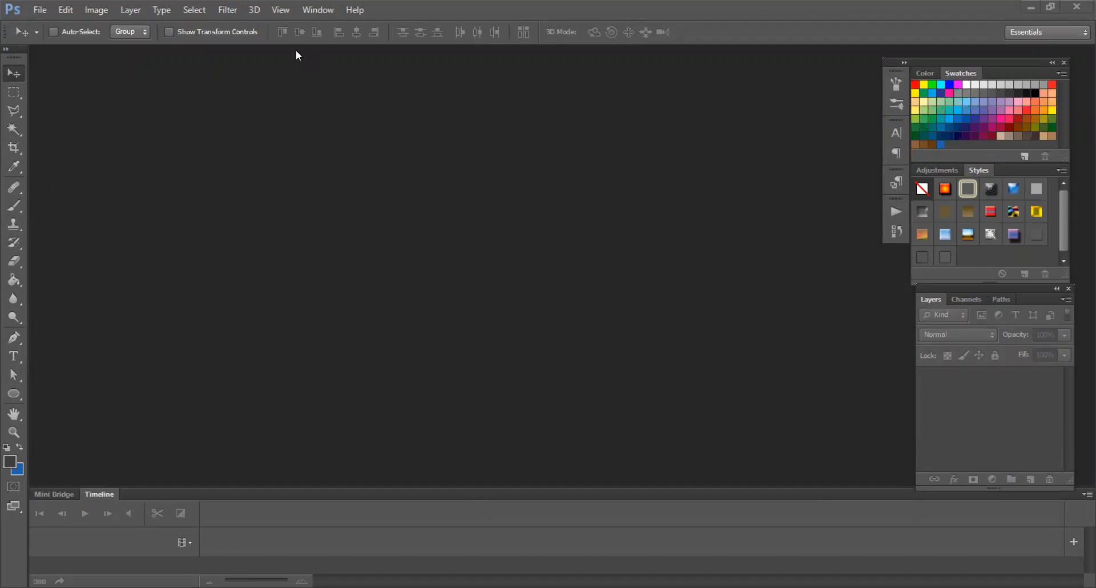
pyautogui.doubleClick(199, 251)
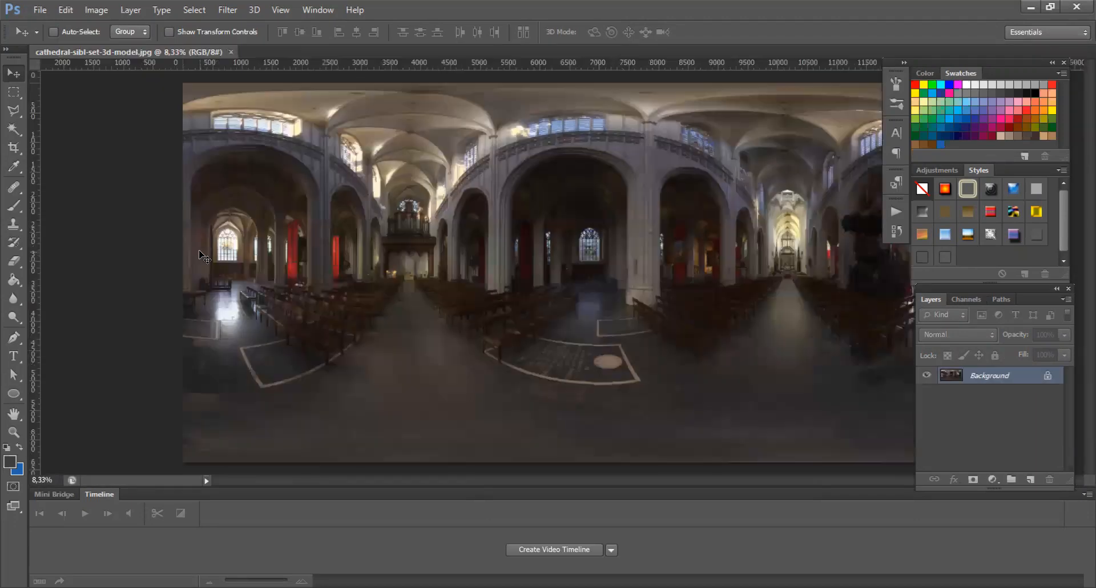
# Step: Convert the cathedral image to 32 Bits/Channel mode
pyautogui.click(97, 11)
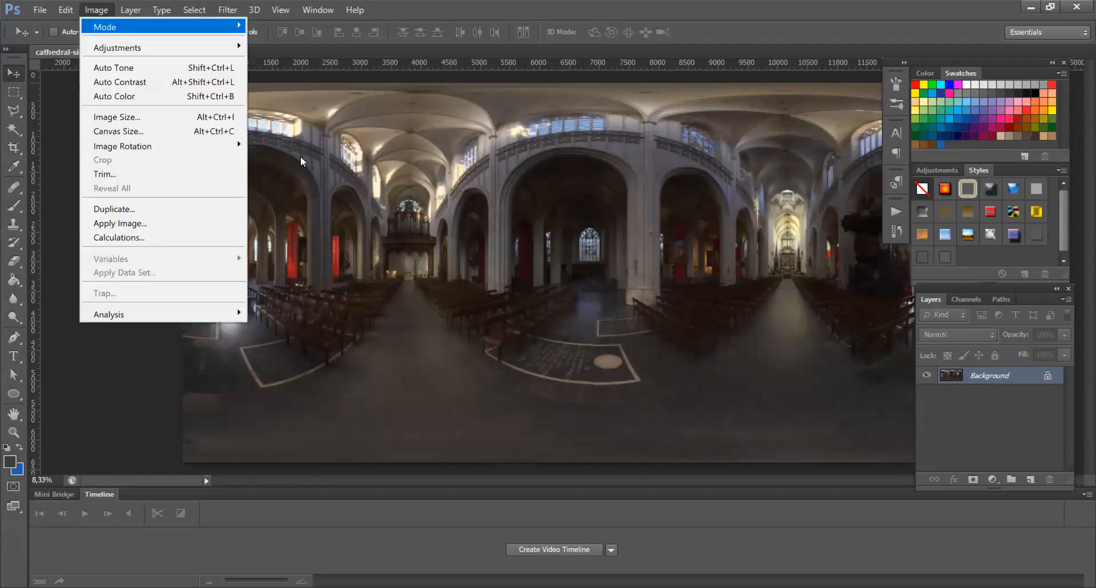
pyautogui.moveTo(105, 26)
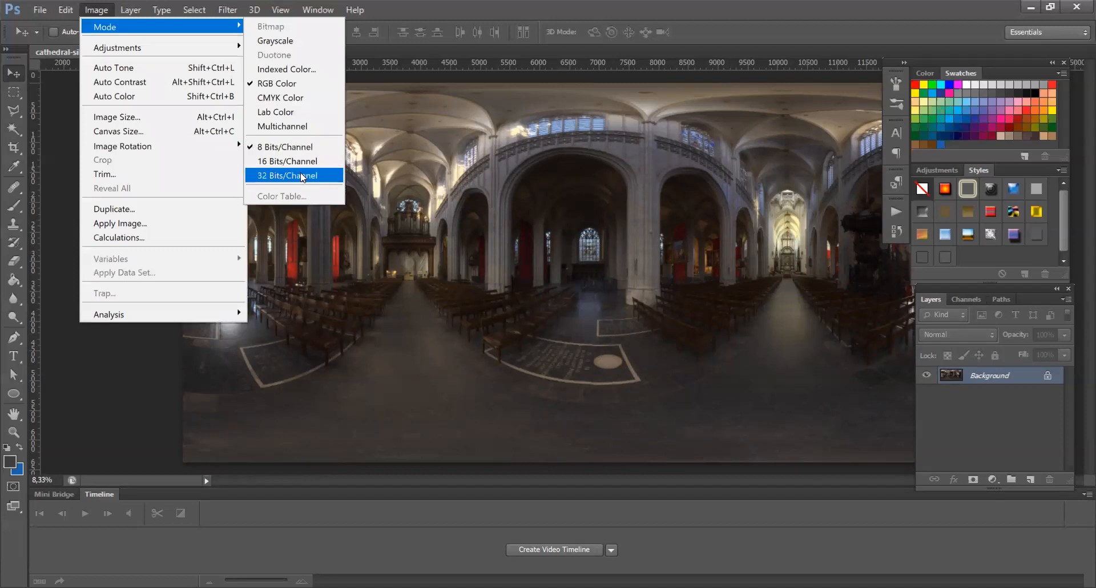
pyautogui.click(302, 177)
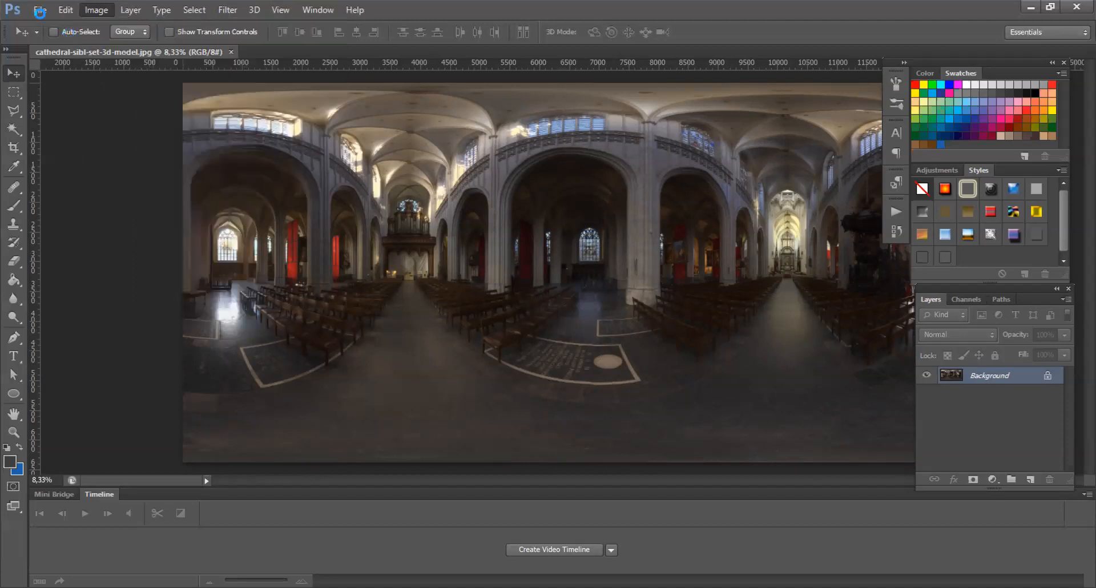
# Step: Try saving the cathedral image in Radiance HDR format
pyautogui.click(41, 15)
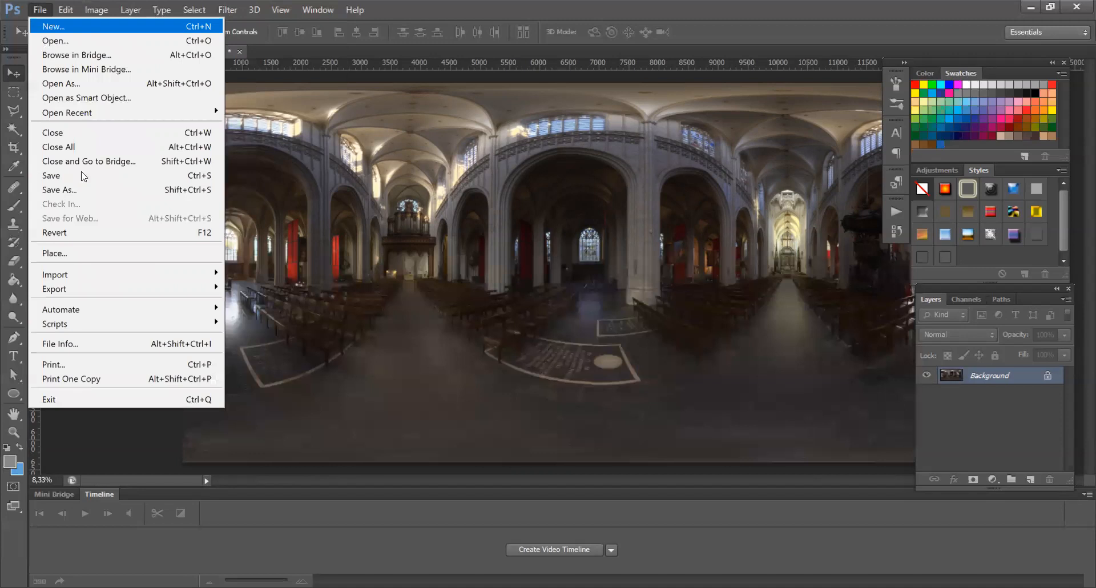
pyautogui.hotkey('ctrl', 'shift', 's')
pyautogui.click(564, 323)
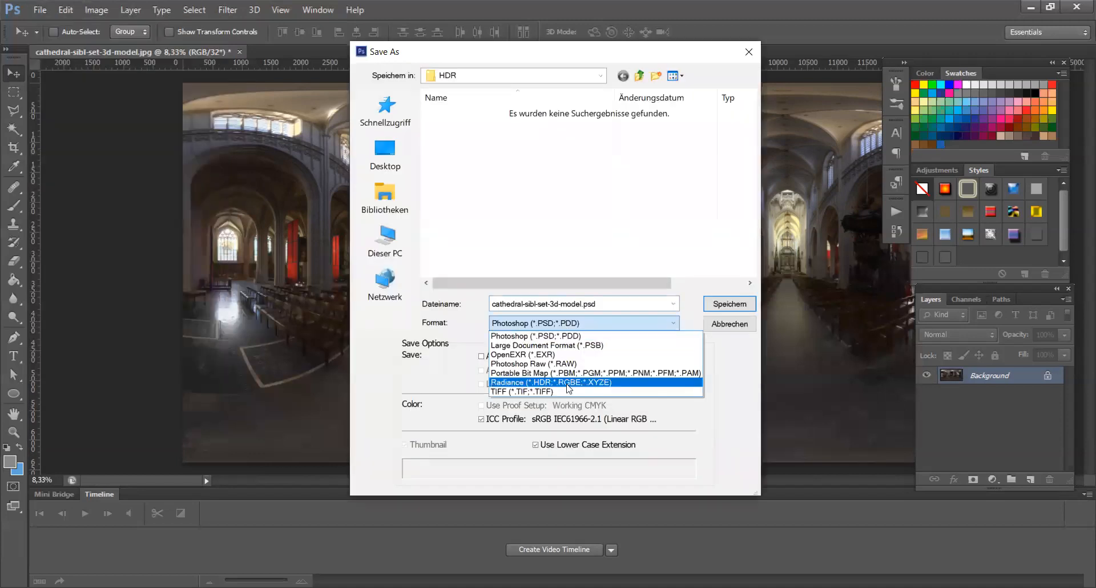
pyautogui.click(568, 382)
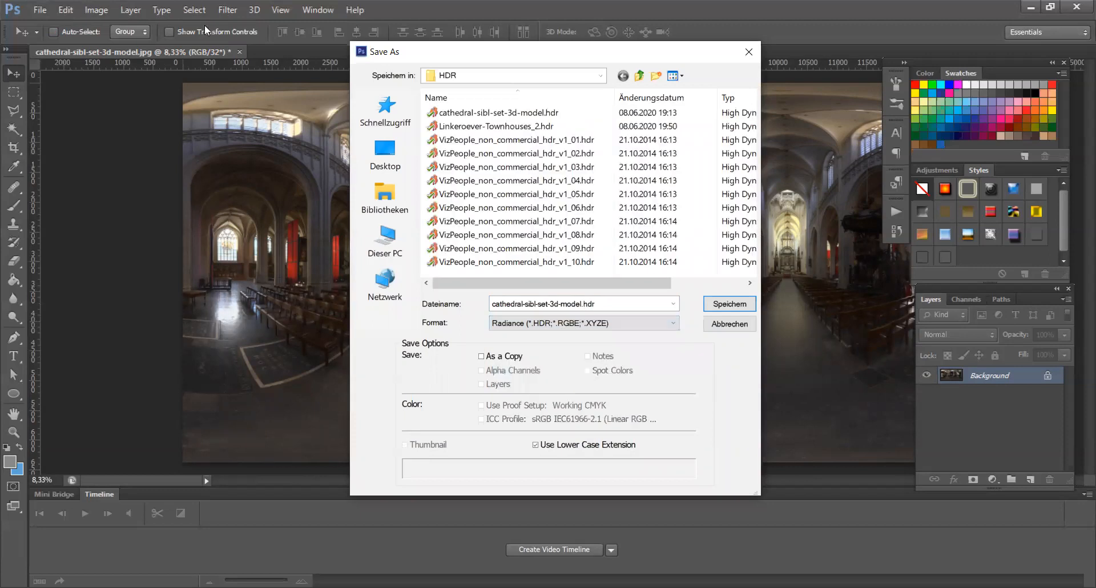
pyautogui.press('Escape')
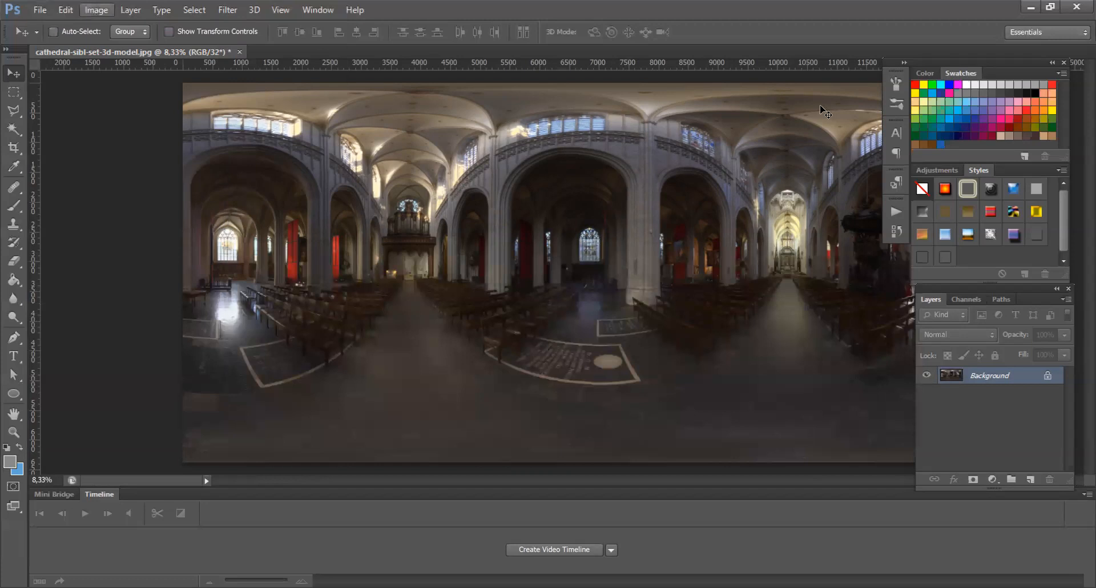
# Step: Revert the cathedral image to its opened state through the History panel
pyautogui.click(107, 9)
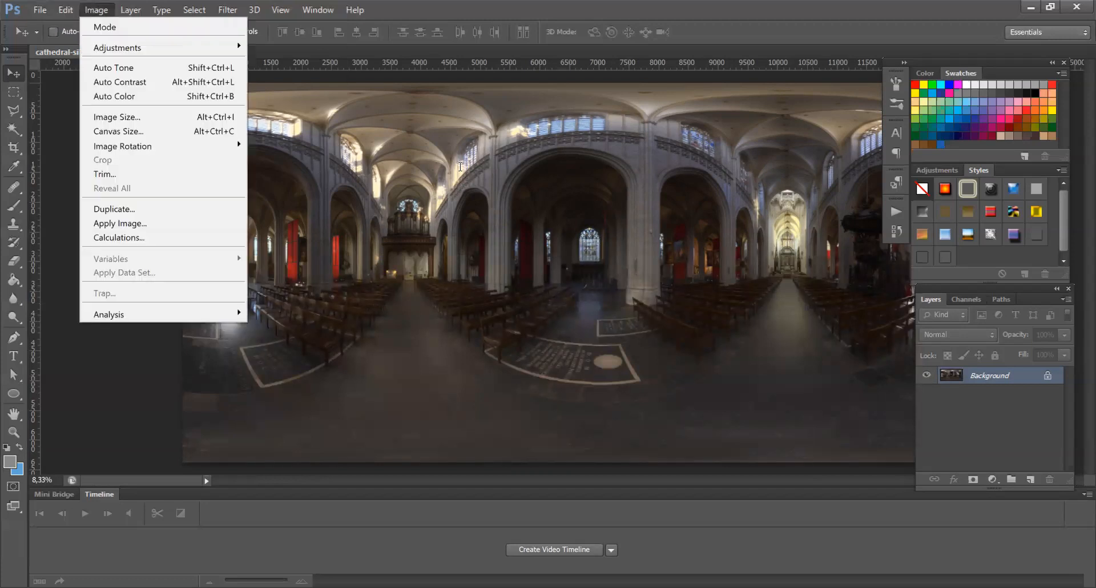
pyautogui.hotkey('alt', 'ctrl', 'i')
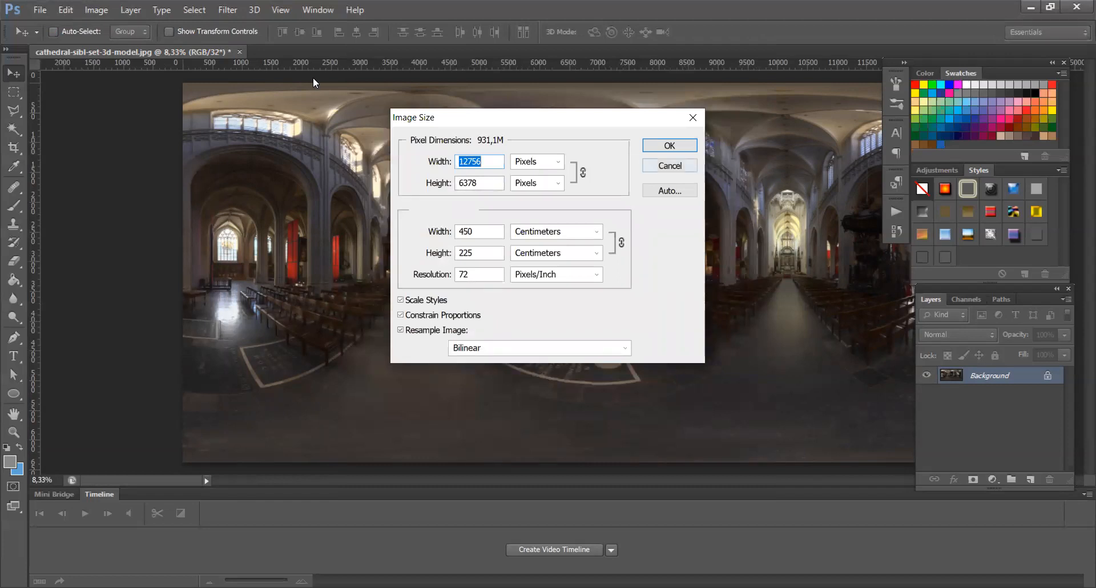
pyautogui.press('Escape')
pyautogui.click(893, 232)
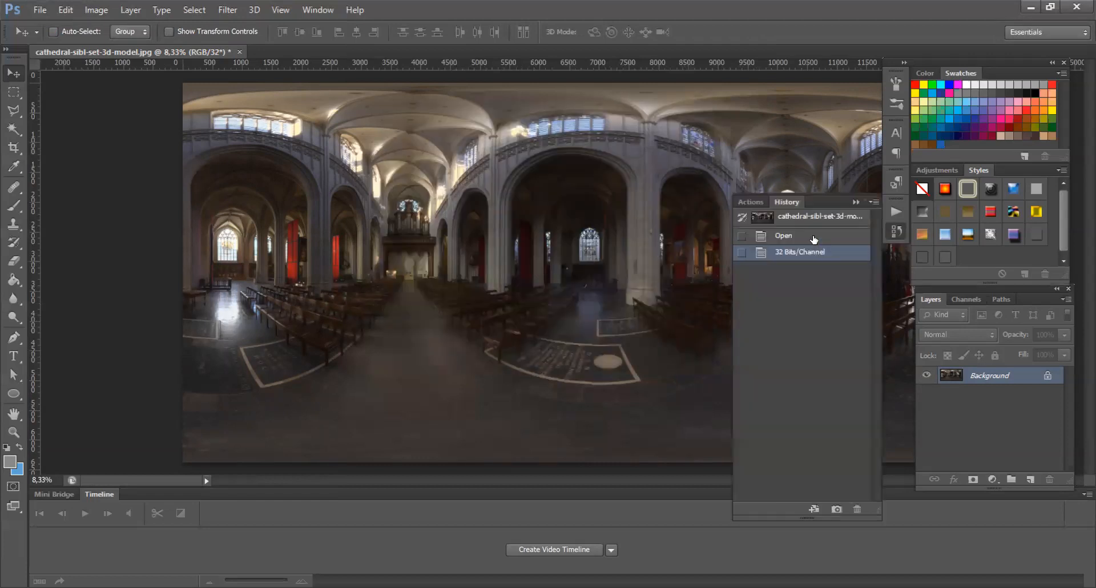
pyautogui.click(813, 236)
# Step: Set the cathedral image's width to 10000 pixels in Image Size
pyautogui.click(96, 10)
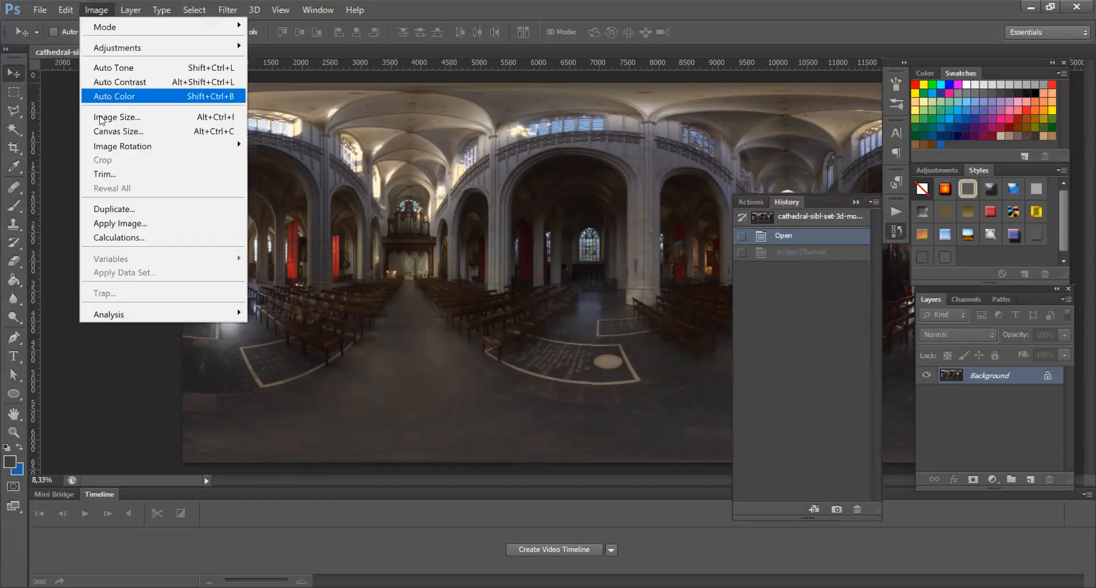
pyautogui.click(100, 118)
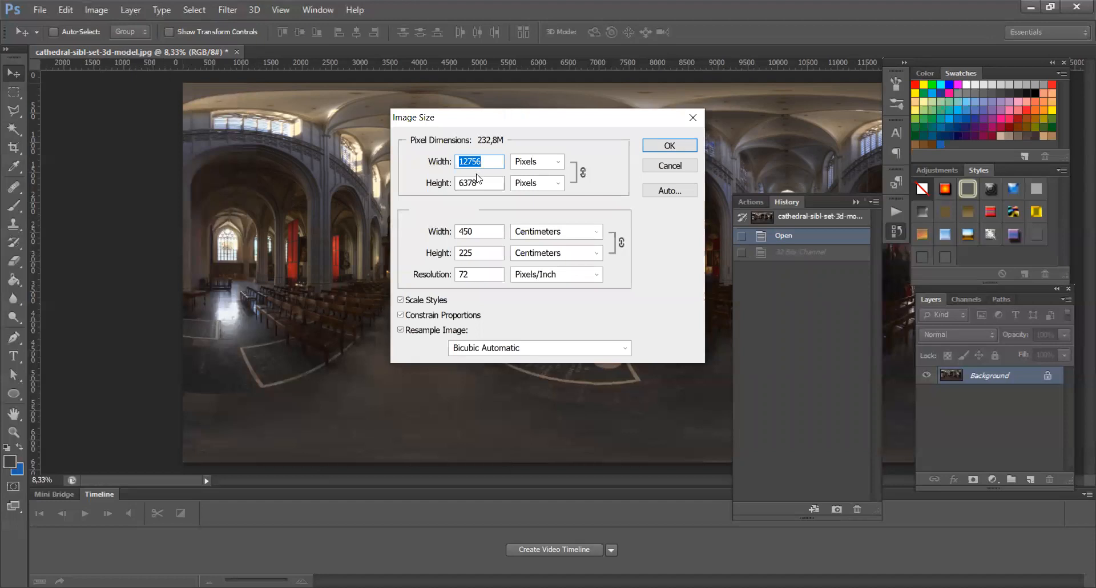
pyautogui.write('10000')
pyautogui.press('BackSpace')
pyautogui.write('0')
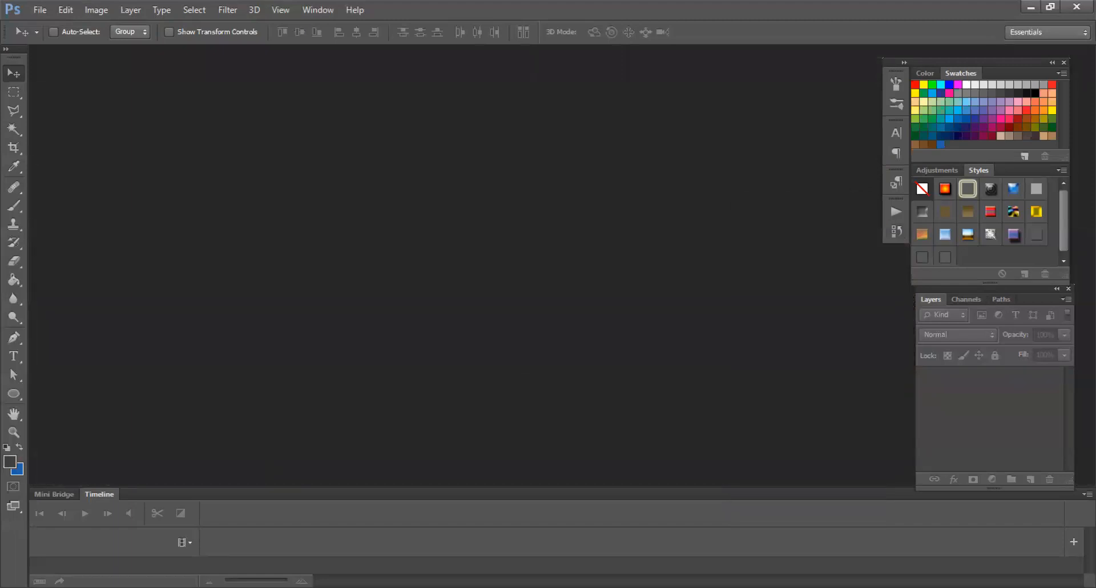
# Step: Open IMG_20181018_154413.jpg and convert its Background into a regular layer
pyautogui.hotkey('ctrl', 'n')
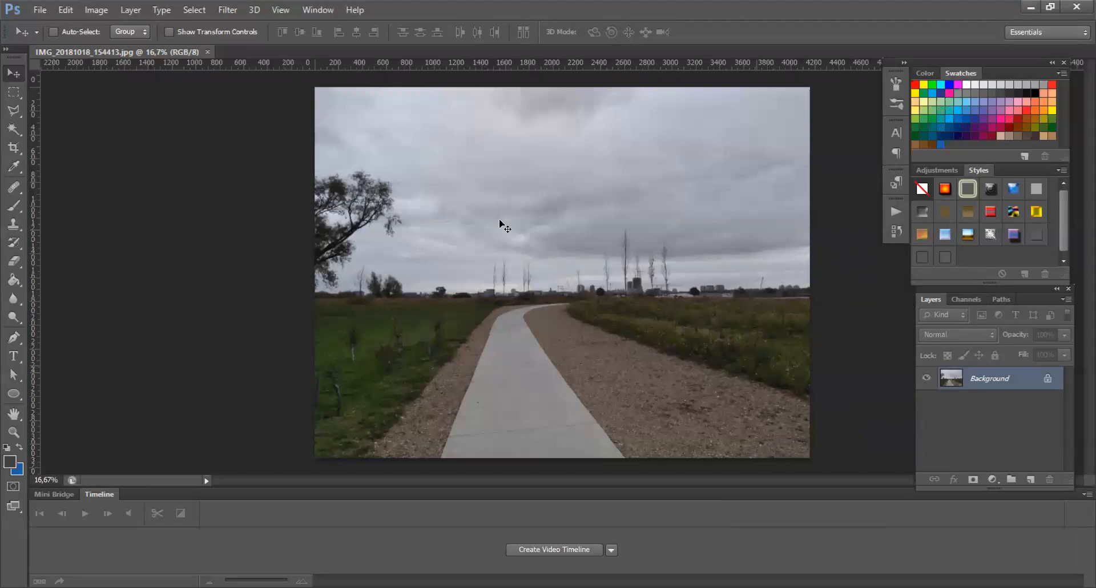
pyautogui.keyDown('alt'); pyautogui.doubleClick(963, 374); pyautogui.keyUp('alt')
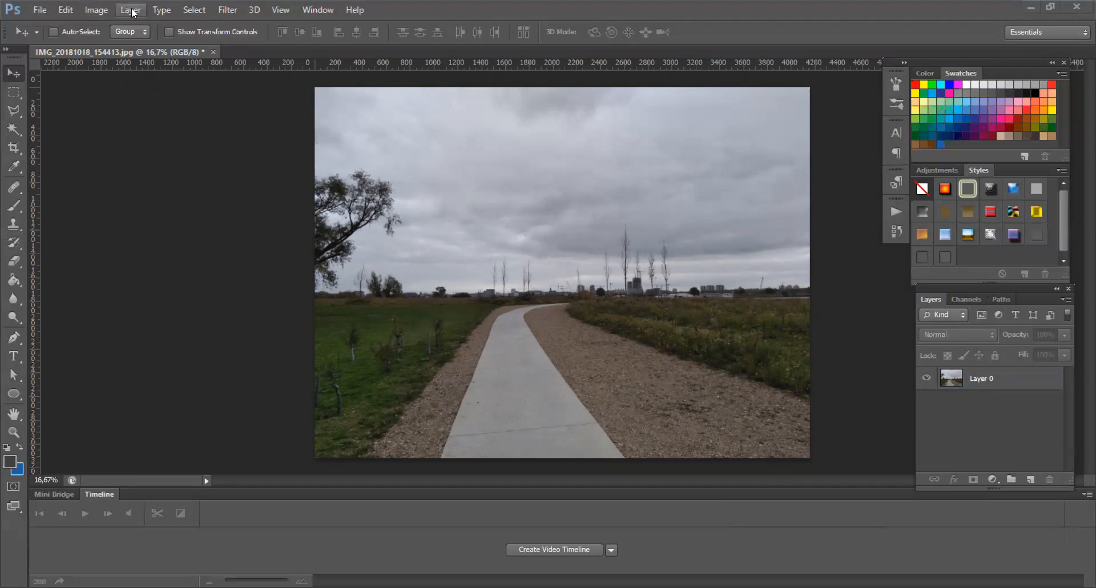
# Step: Resize the photo to 6000 pixels wide with proportions constrained
pyautogui.click(95, 9)
pyautogui.click(104, 114)
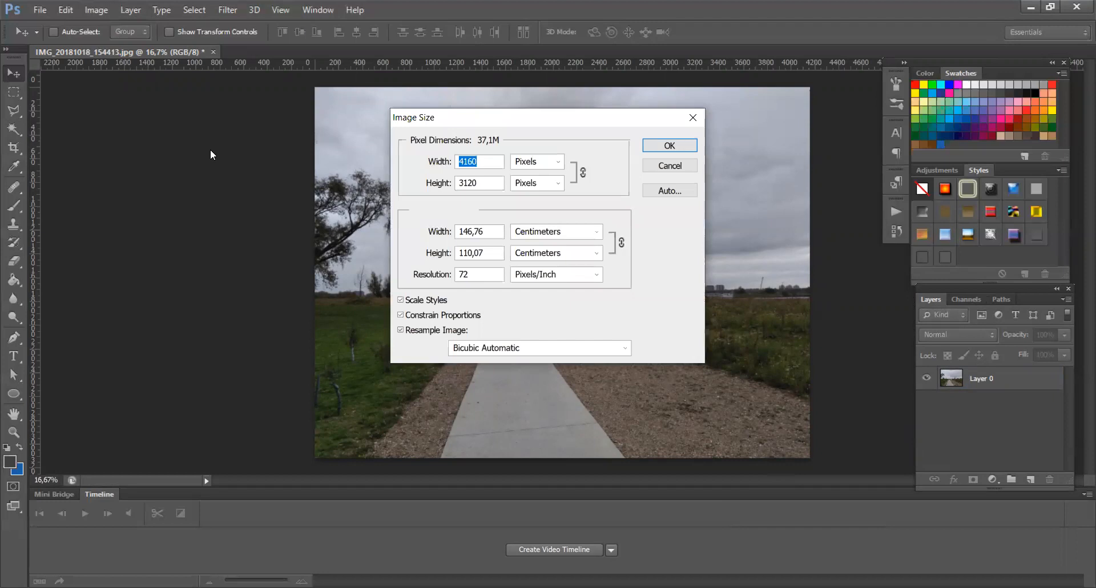
pyautogui.write('4000')
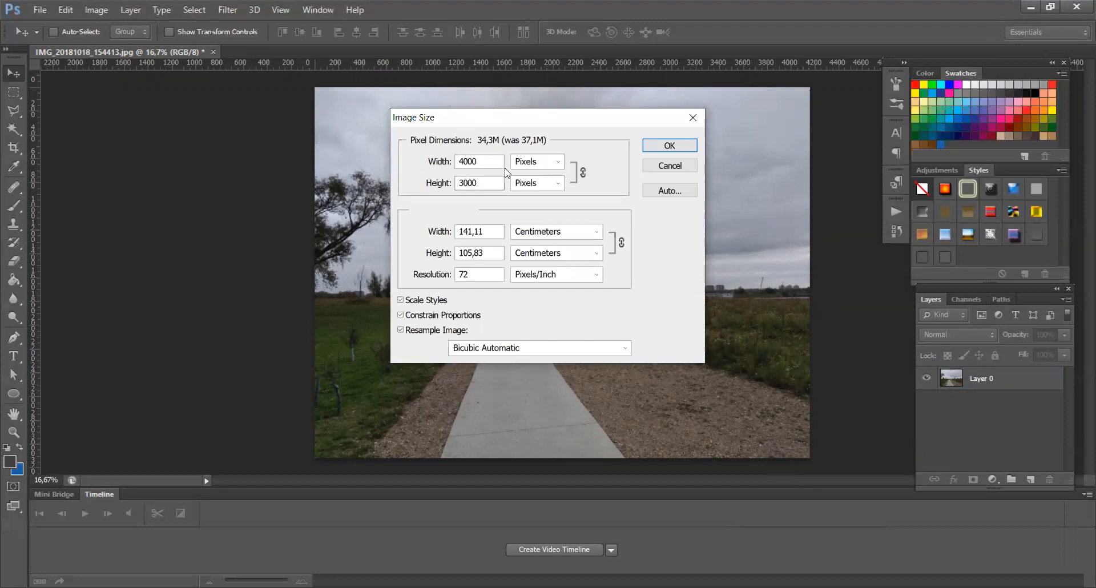
pyautogui.write('6000')
pyautogui.click(484, 182)
pyautogui.click(662, 148)
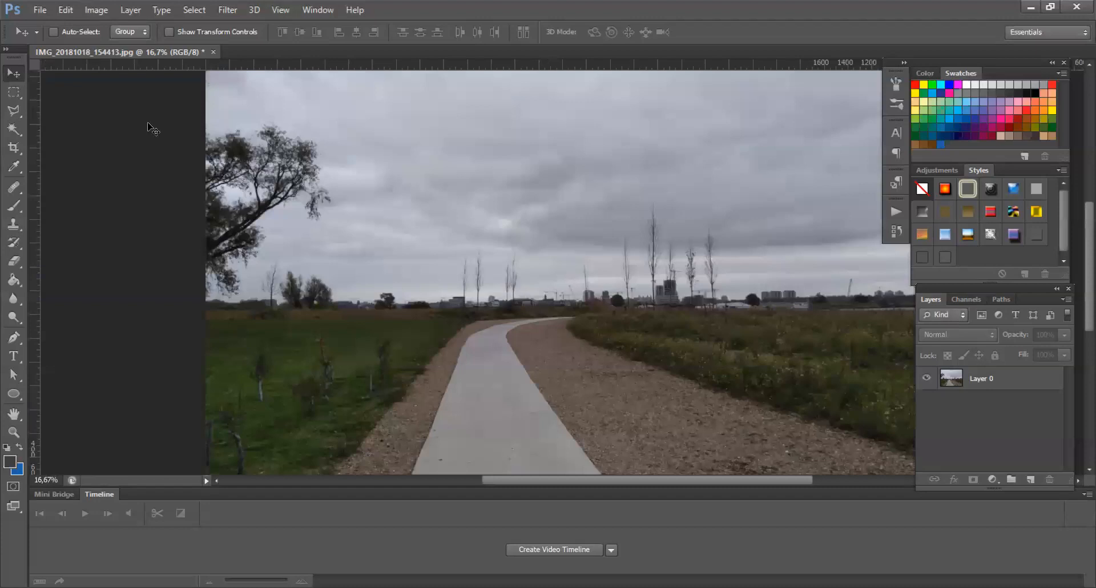
pyautogui.keyDown('alt'); pyautogui.scroll(-5, 134, 154); pyautogui.keyUp('alt')
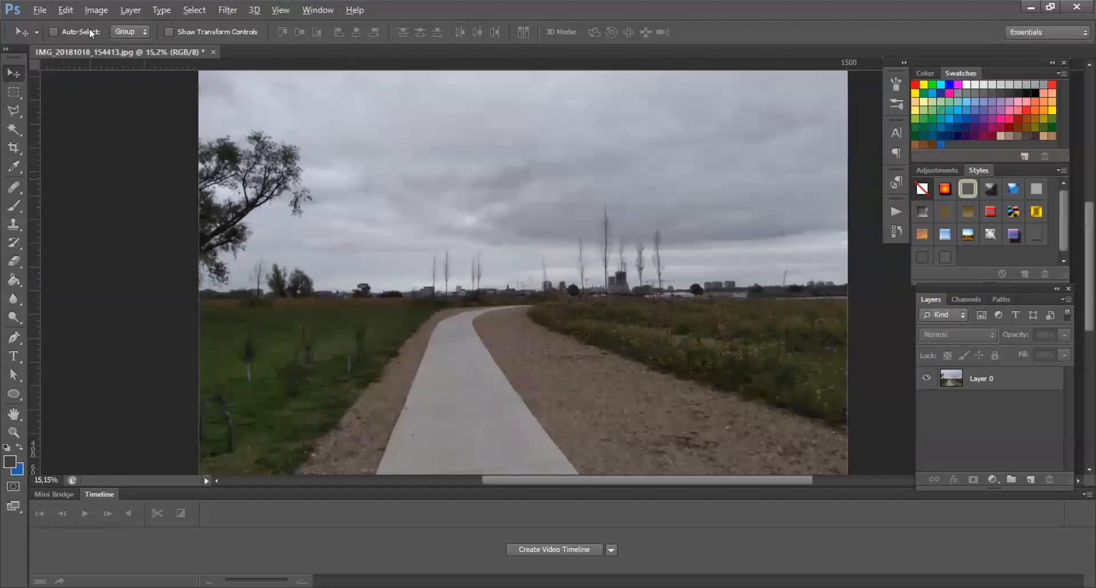
# Step: Extend the canvas width to 9000 pixels, anchored on the right side
pyautogui.click(96, 11)
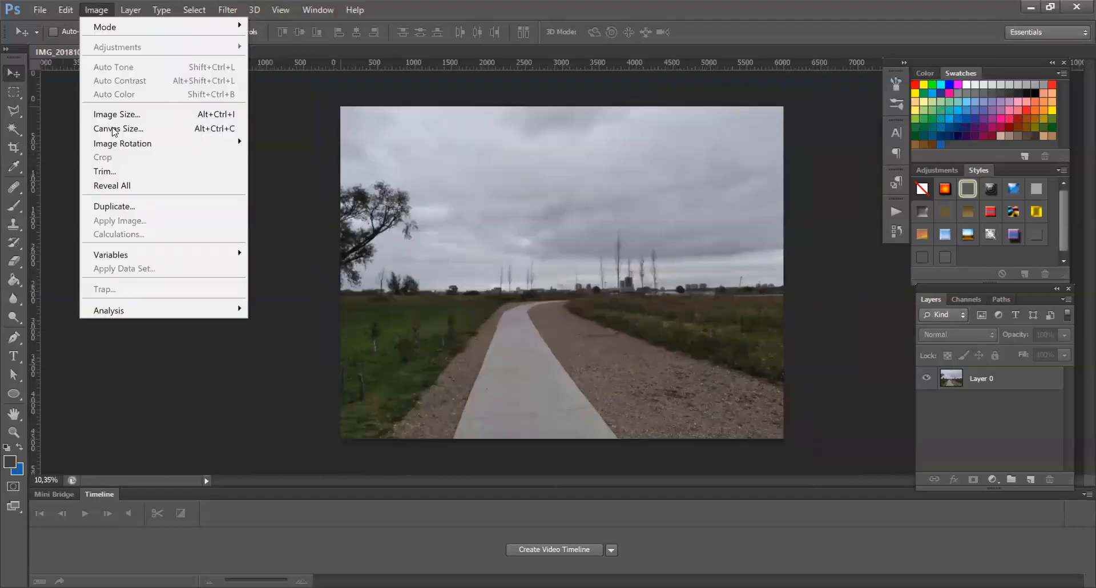
pyautogui.hotkey('alt', 'ctrl', 'c')
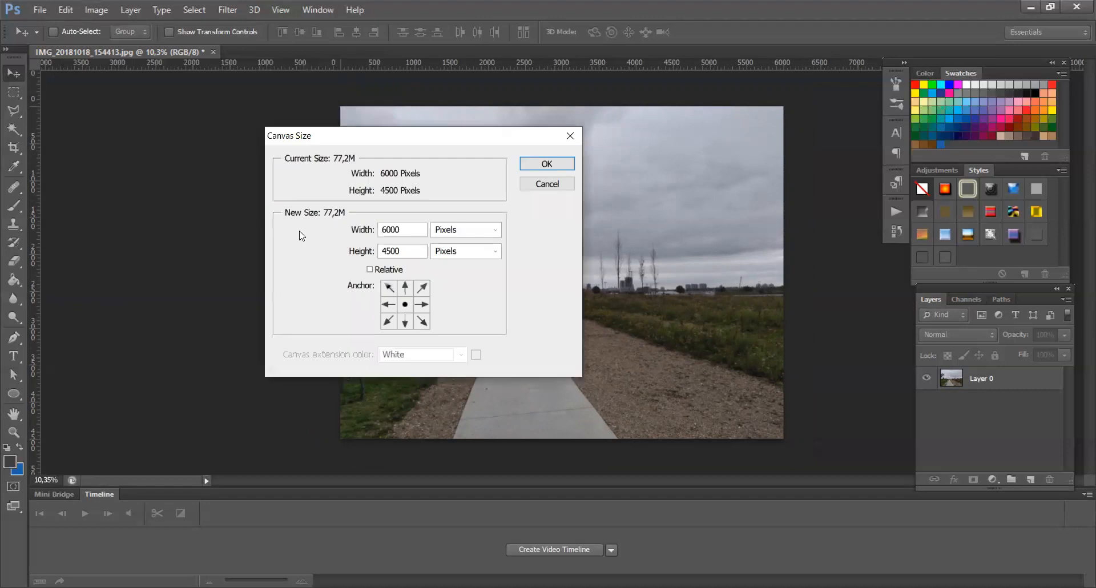
pyautogui.moveTo(401, 229); pyautogui.dragTo(300, 230)
pyautogui.write('900')
pyautogui.click(421, 305)
pyautogui.write('0')
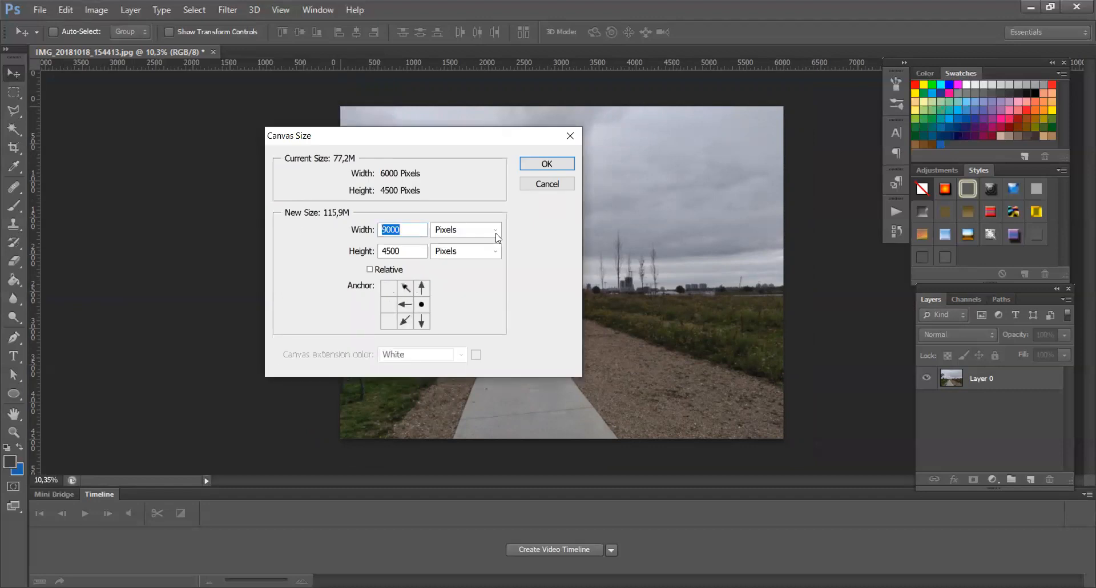
pyautogui.click(546, 164)
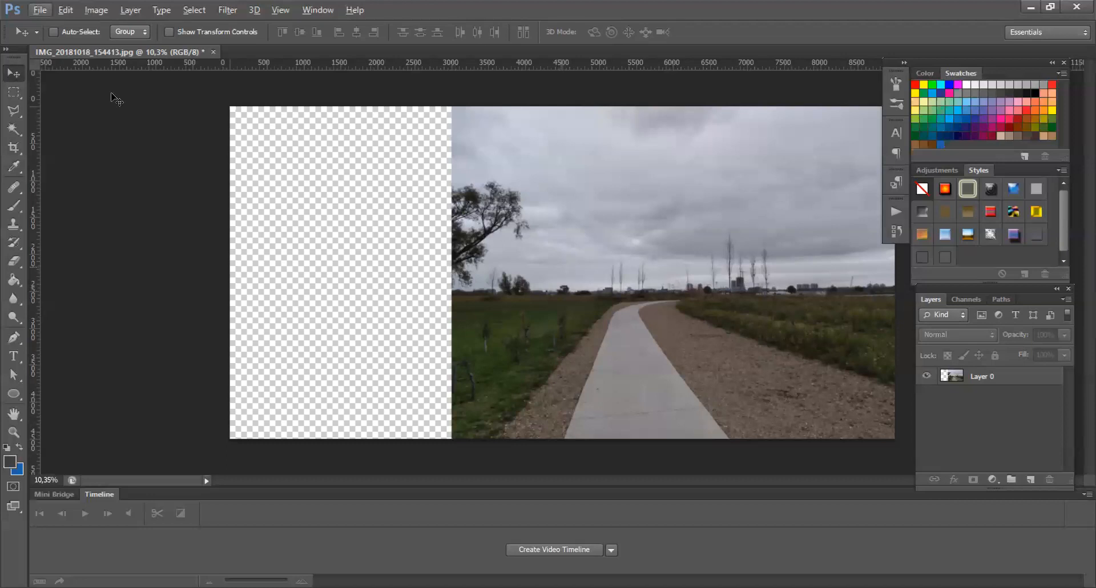
# Step: Duplicate the photo layer, flip the copy horizontally and move it into the empty canvas area on the left
pyautogui.click(977, 374)
pyautogui.keyDown('alt'); pyautogui.moveTo(331, 333); pyautogui.dragTo(436, 336); pyautogui.keyUp('alt')
pyautogui.hotkey('ctrl', 't')
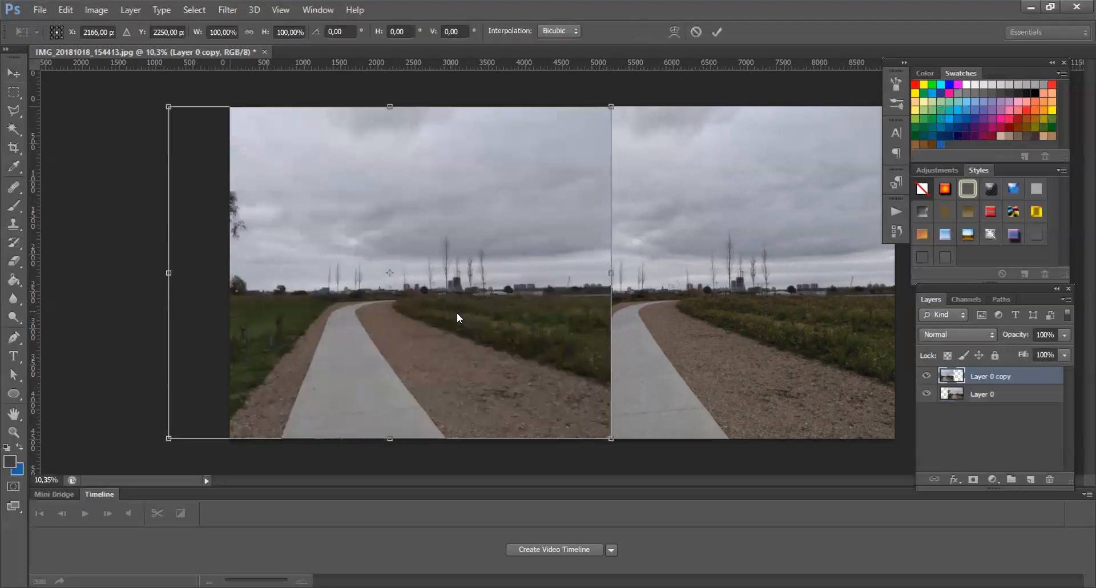
pyautogui.rightClick(507, 443)
pyautogui.click(528, 526)
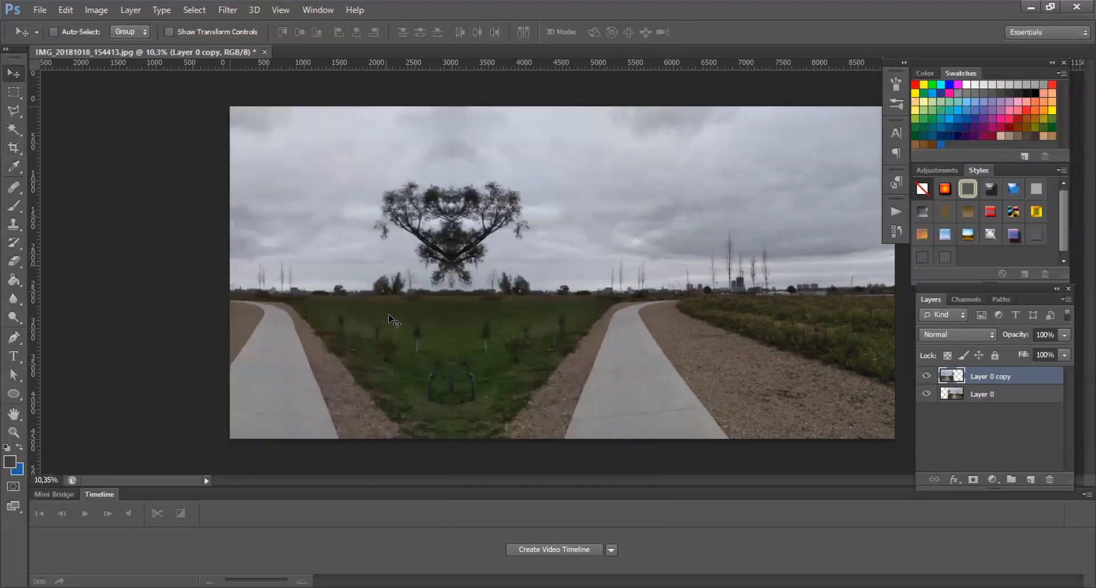
pyautogui.moveTo(394, 320); pyautogui.dragTo(435, 324)
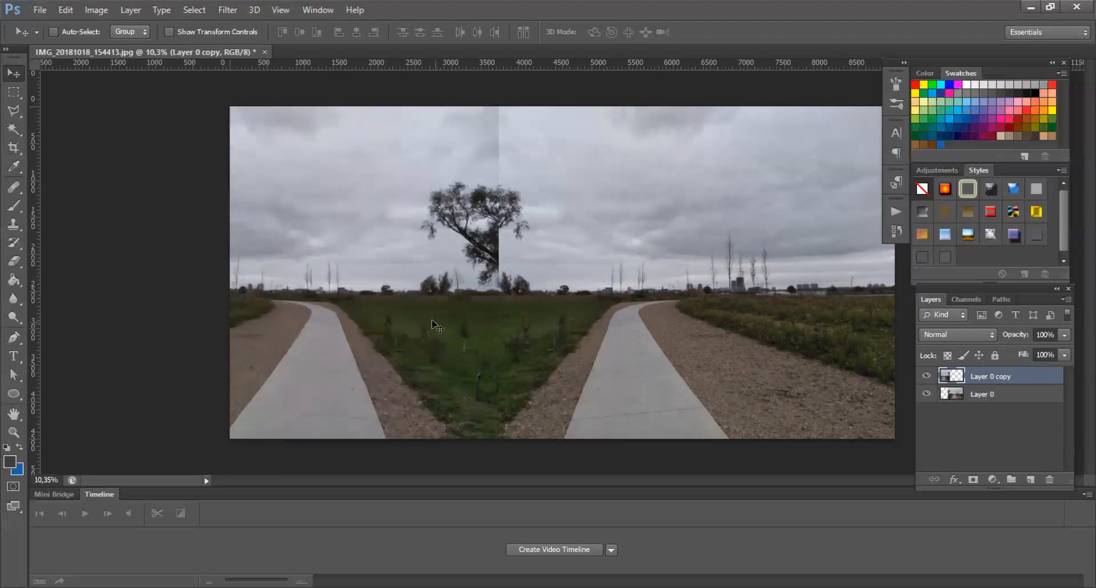
# Step: Flip the copied layer horizontally again with Free Transform
pyautogui.hotkey('ctrl', 't')
pyautogui.rightClick(431, 320)
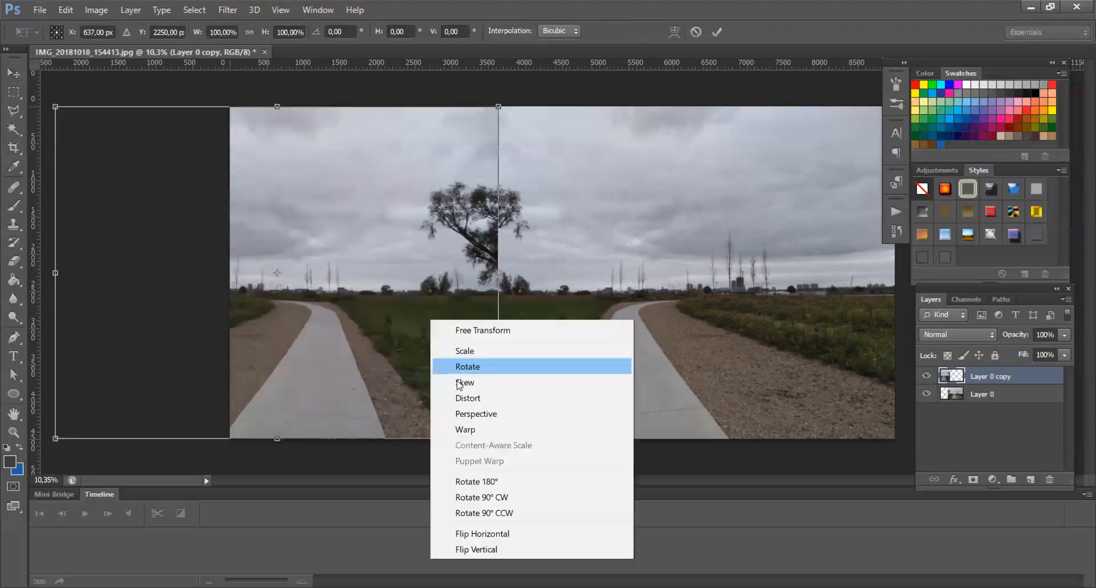
pyautogui.click(491, 533)
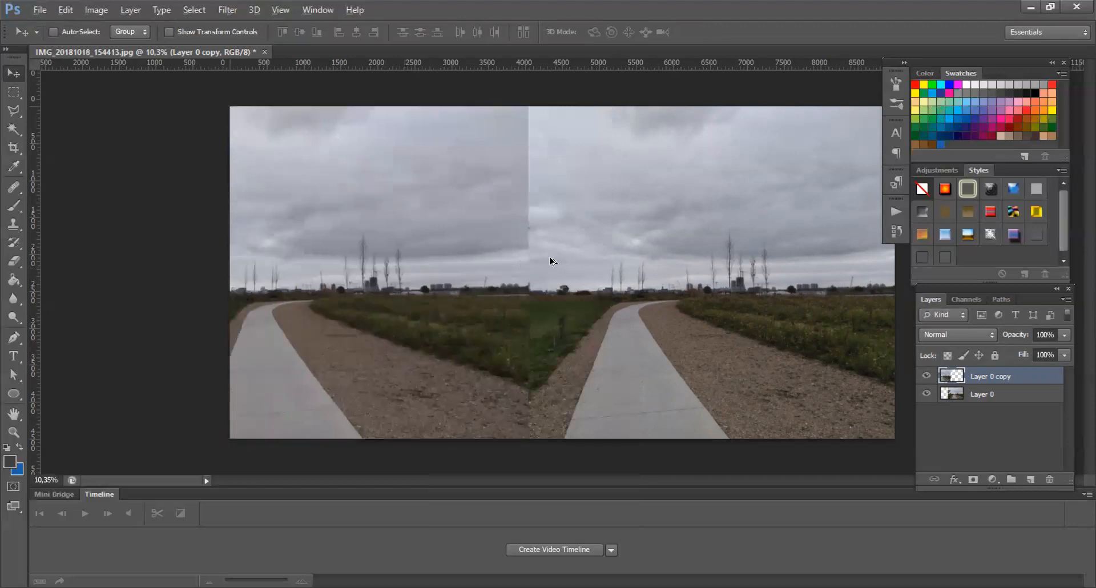
# Step: Zoom in and out to inspect the seam between the two halves of the panorama
pyautogui.scroll(-1, 450, 261)
pyautogui.scroll(2, 450, 261)
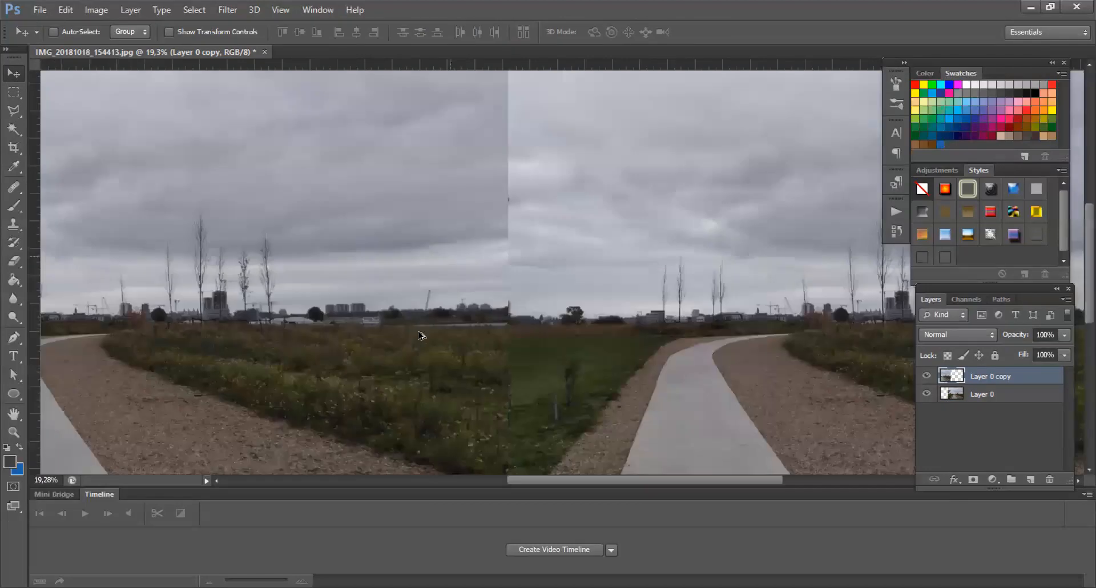
pyautogui.scroll(-1, 438, 330)
pyautogui.scroll(-1, 439, 330)
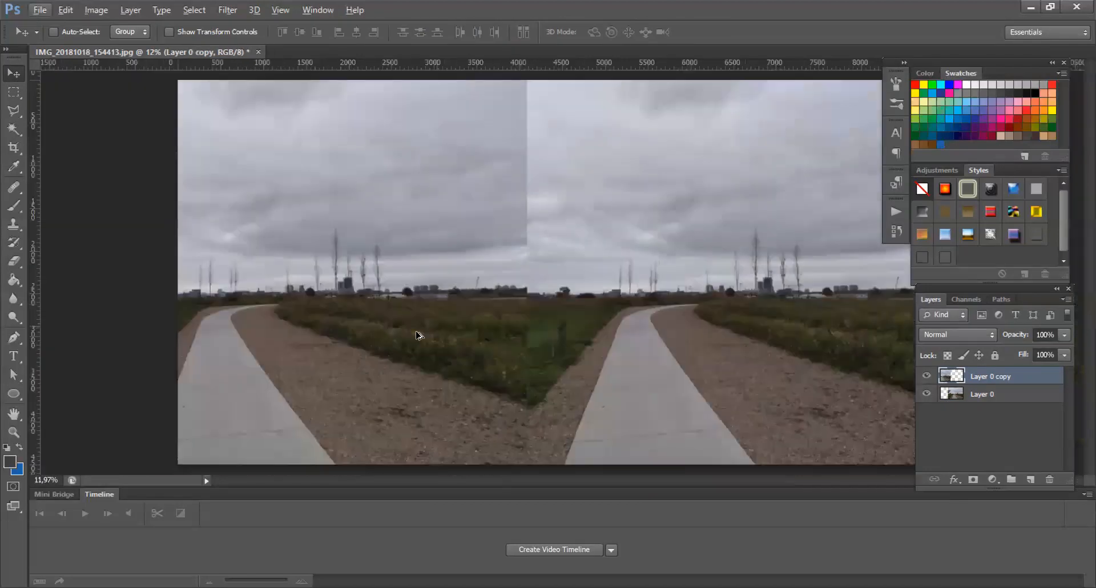
pyautogui.scroll(1, 464, 289)
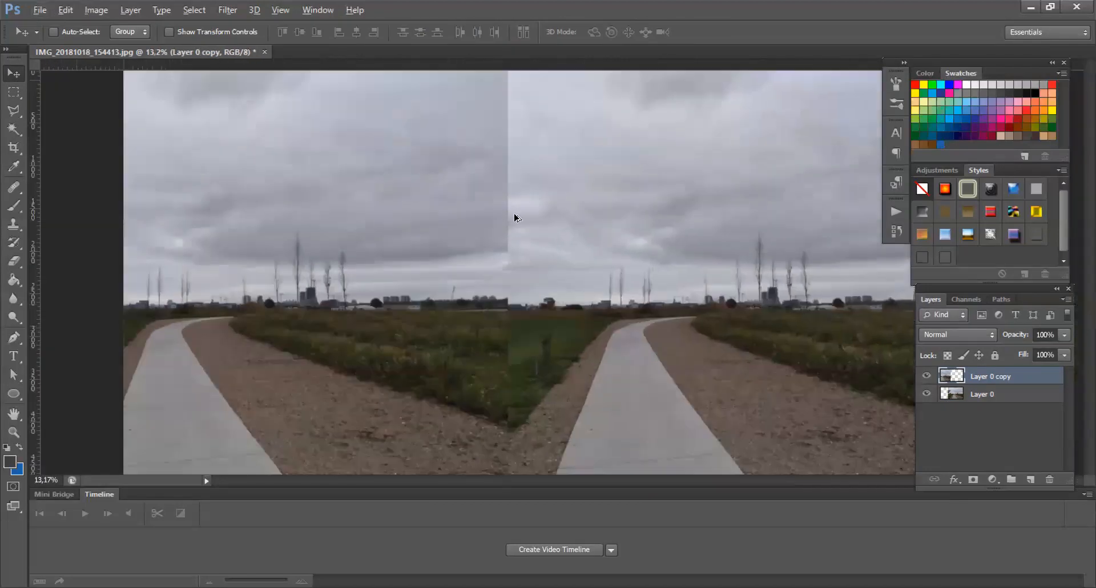
pyautogui.scroll(-1, 582, 140)
pyautogui.scroll(1, 464, 304)
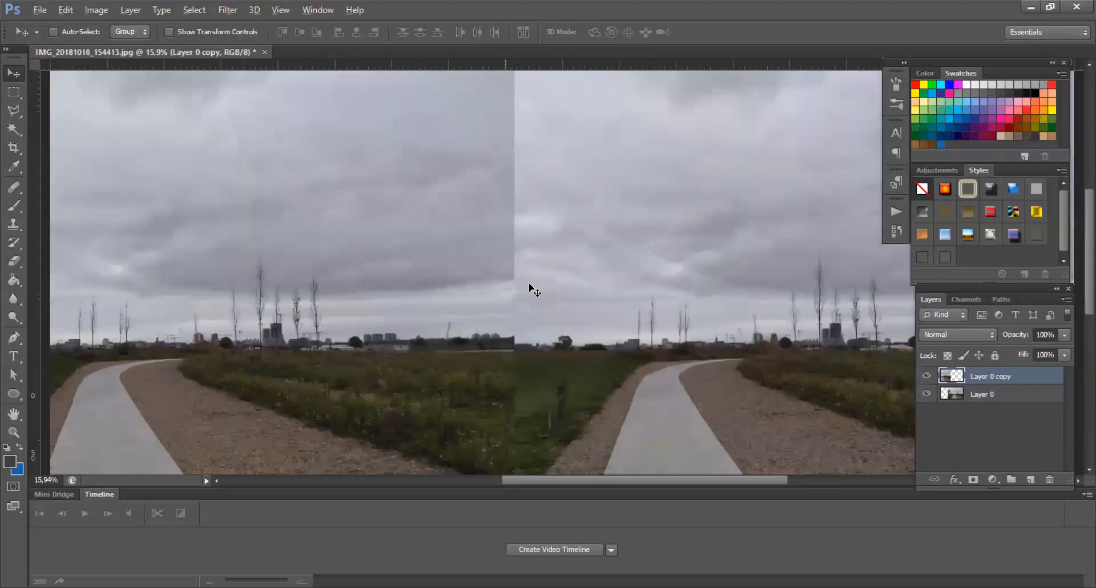
pyautogui.scroll(-1, 1004, 395)
# Step: Select both layers and merge them into one
pyautogui.keyDown('shift'); pyautogui.click(1009, 399); pyautogui.keyUp('shift')
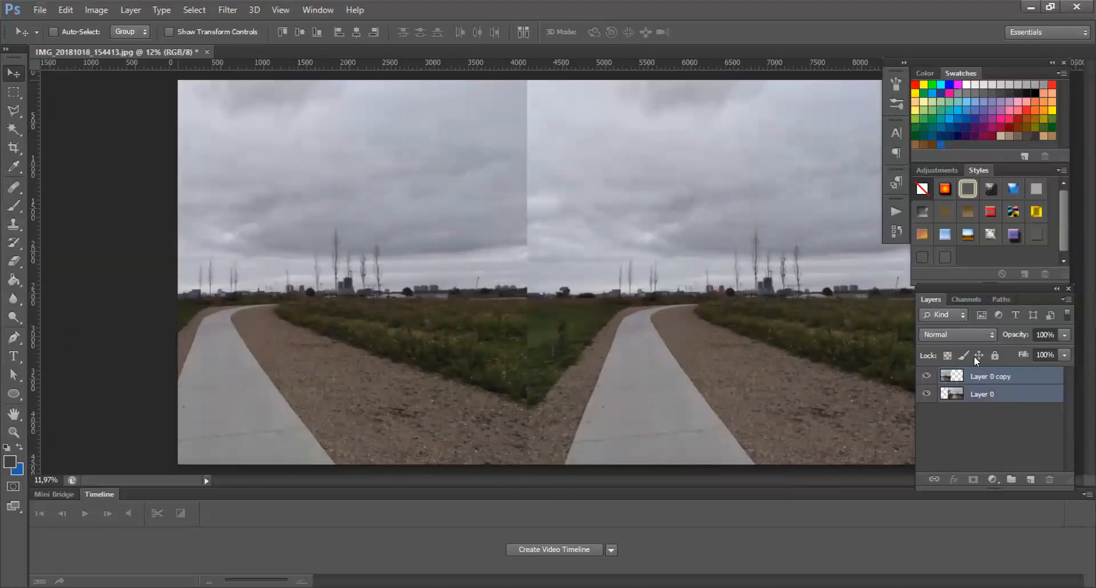
pyautogui.rightClick(1007, 398)
pyautogui.press('Return')
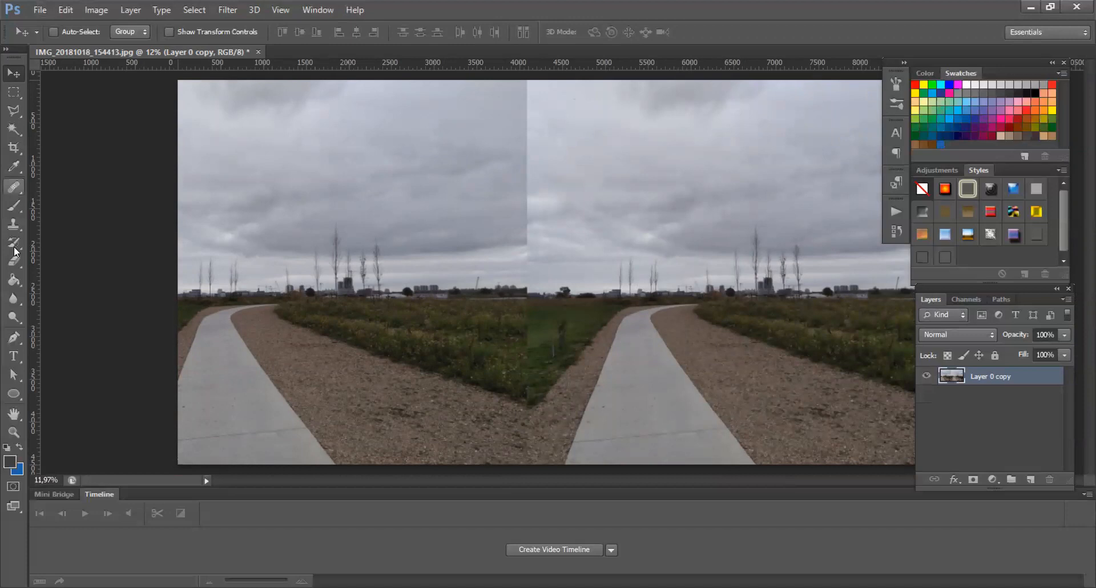
# Step: Retouch the seam in the sky with the Spot Healing Brush at size 464
pyautogui.click(14, 186)
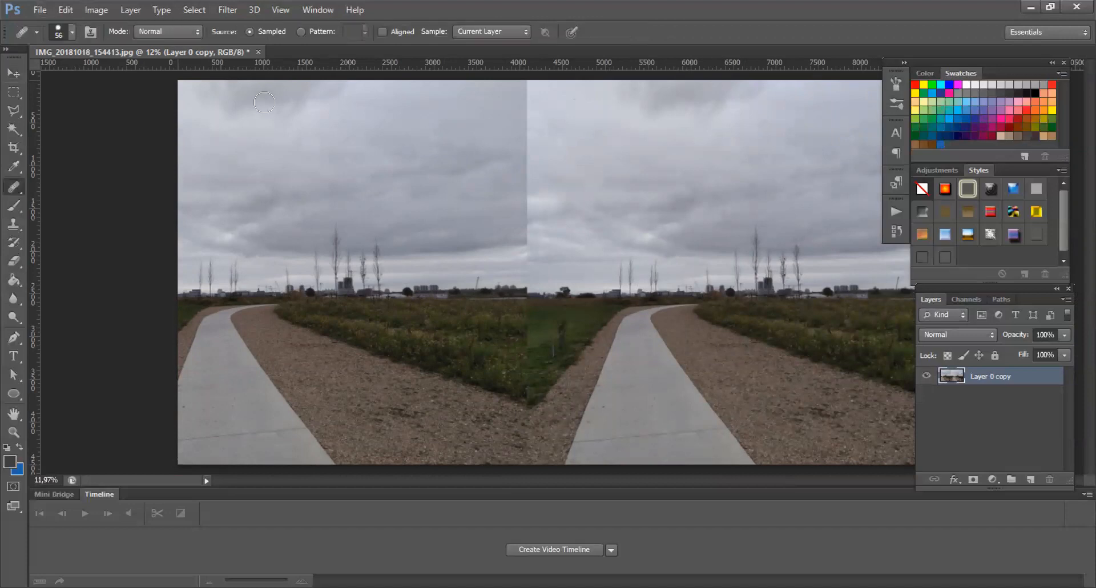
pyautogui.click(72, 32)
pyautogui.moveTo(86, 75); pyautogui.dragTo(134, 74)
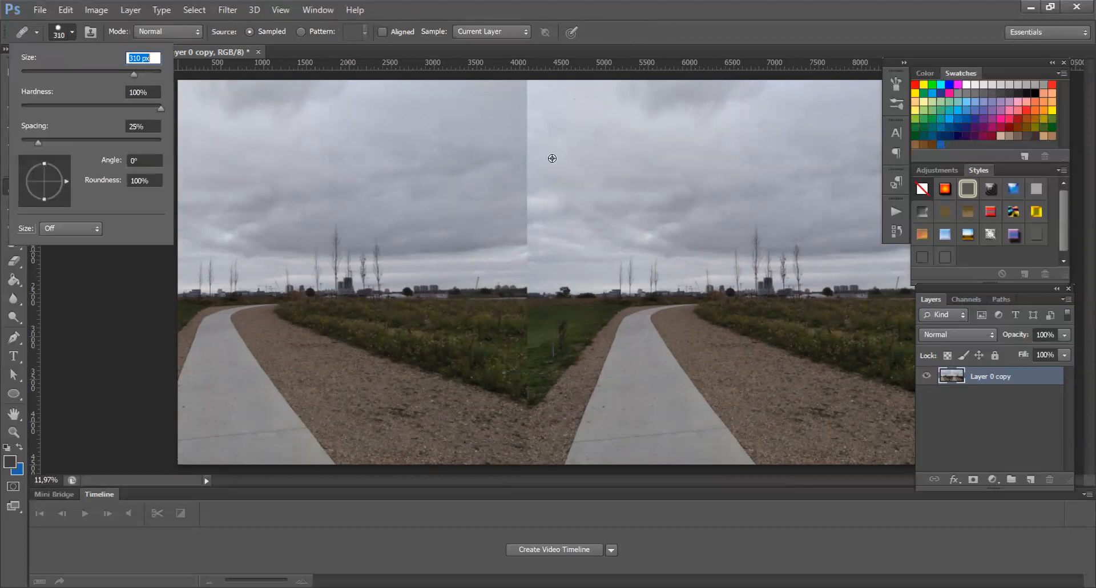
pyautogui.keyDown('alt'); pyautogui.moveTo(552, 158); pyautogui.dragTo(639, 158, button='right'); pyautogui.keyUp('alt')
pyautogui.keyDown('alt'); pyautogui.click(612, 158); pyautogui.keyUp('alt')
pyautogui.moveTo(564, 200)
pyautogui.mouseDown()
pyautogui.moveTo(524, 224)
pyautogui.moveTo(535, 185)
pyautogui.mouseUp()
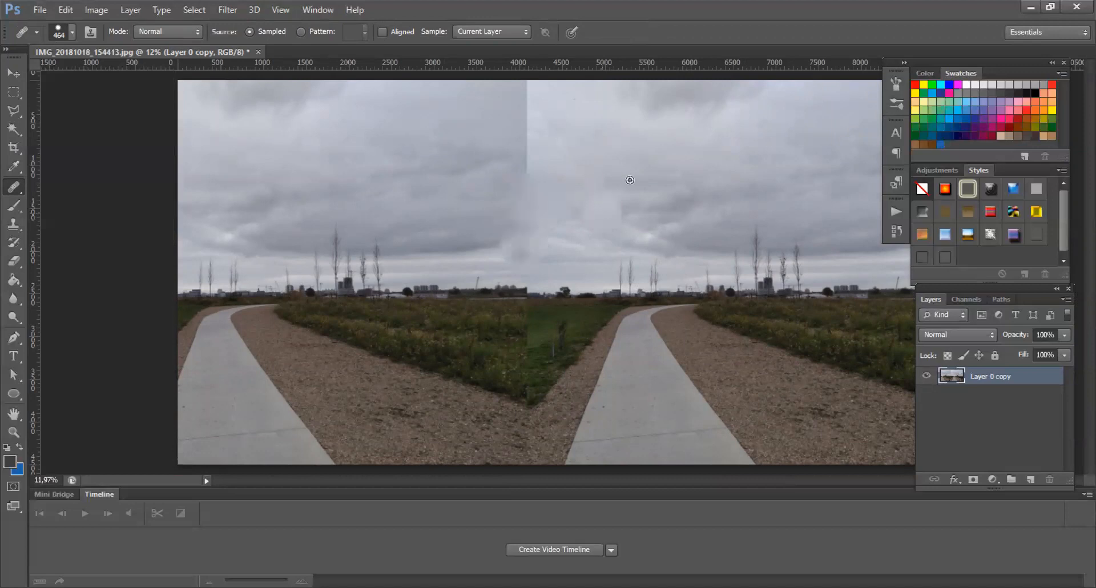
pyautogui.keyDown('alt'); pyautogui.click(669, 156); pyautogui.keyUp('alt')
pyautogui.moveTo(562, 101)
pyautogui.mouseDown()
pyautogui.moveTo(535, 95)
pyautogui.moveTo(514, 157)
pyautogui.moveTo(542, 157)
pyautogui.moveTo(542, 133)
pyautogui.moveTo(533, 154)
pyautogui.moveTo(457, 167)
pyautogui.mouseUp()
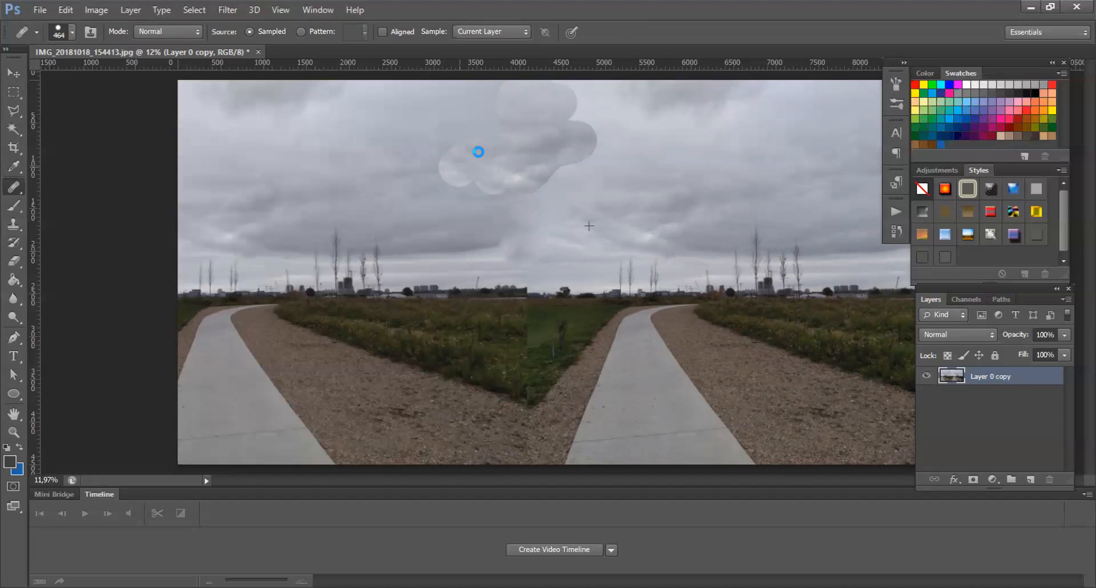
pyautogui.click(40, 9)
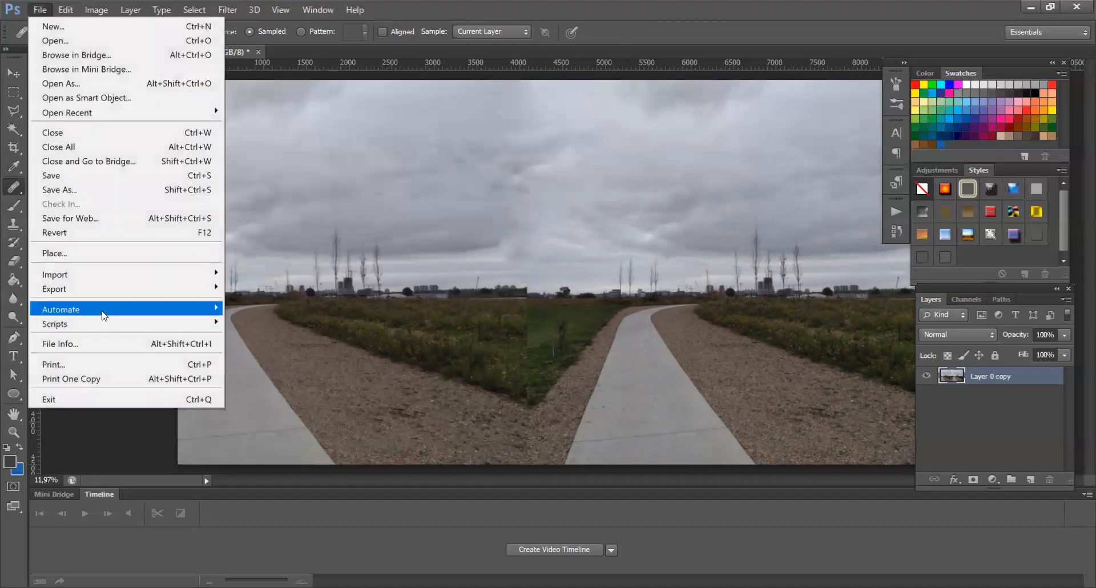
pyautogui.moveTo(102, 311)
pyautogui.click(282, 457)
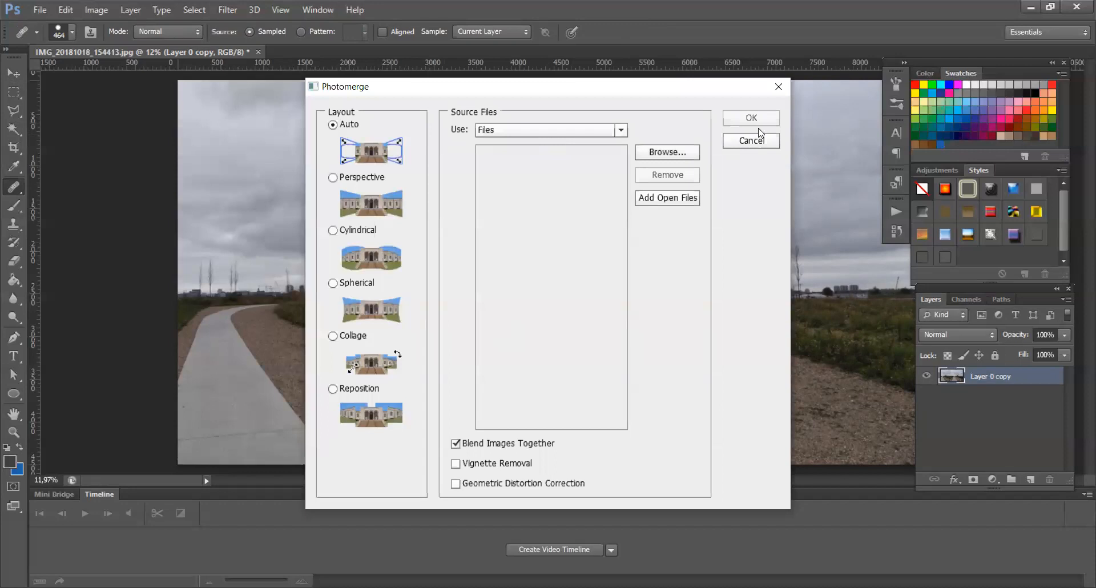
pyautogui.click(759, 137)
pyautogui.press('v')
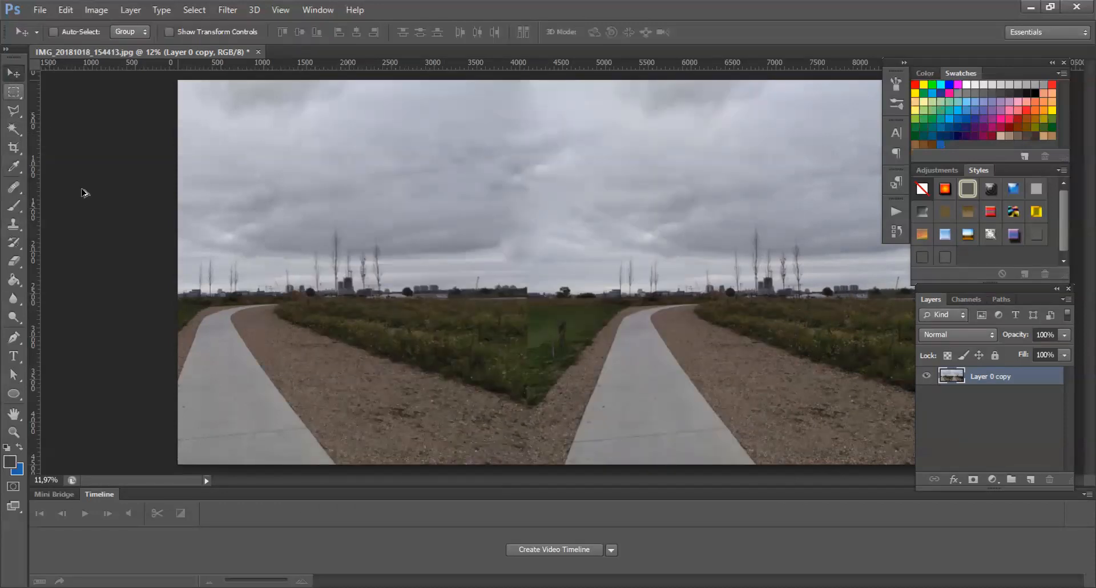
# Step: Convert the image mode to 32 Bits/Channel
pyautogui.keyDown('alt'); pyautogui.scroll(-1, 623, 231); pyautogui.keyUp('alt')
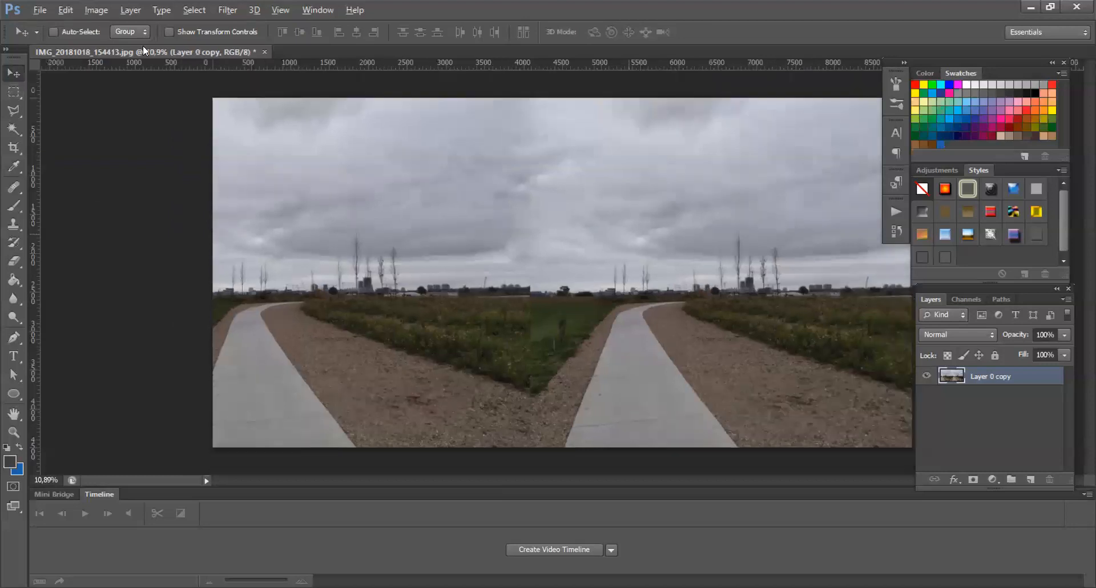
pyautogui.click(96, 10)
pyautogui.moveTo(142, 26)
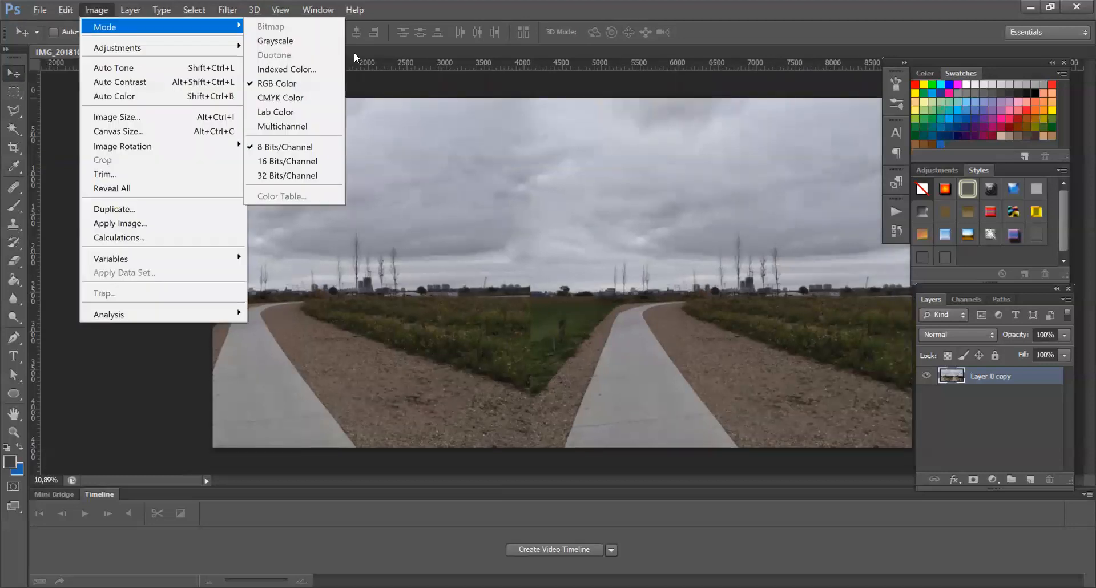
pyautogui.click(306, 175)
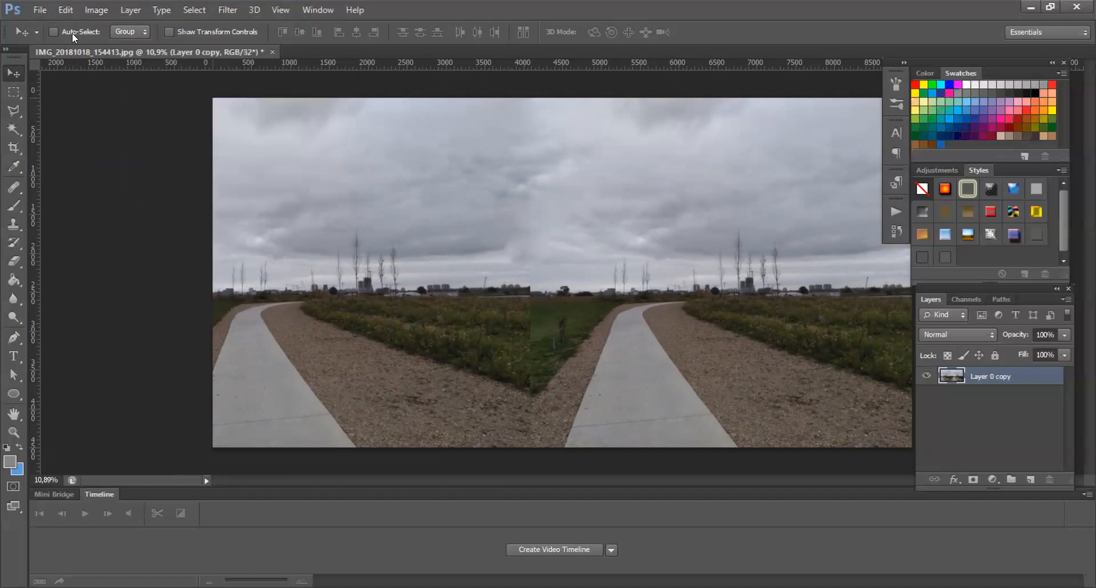
# Step: Start saving the image in Radiance HDR format into the HDR folder
pyautogui.click(40, 10)
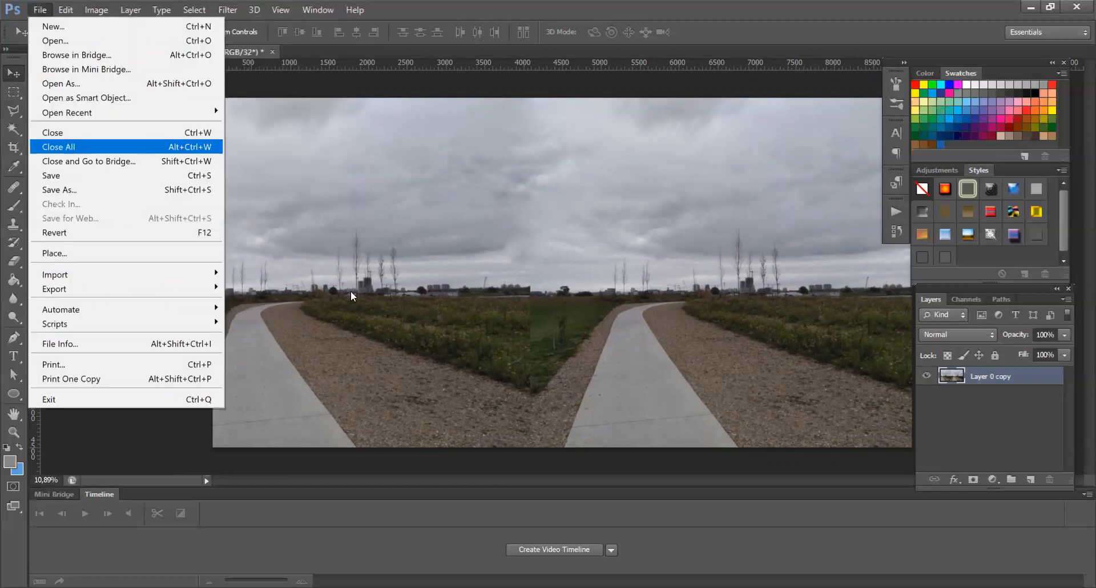
pyautogui.hotkey('shift', 'ctrl', 's')
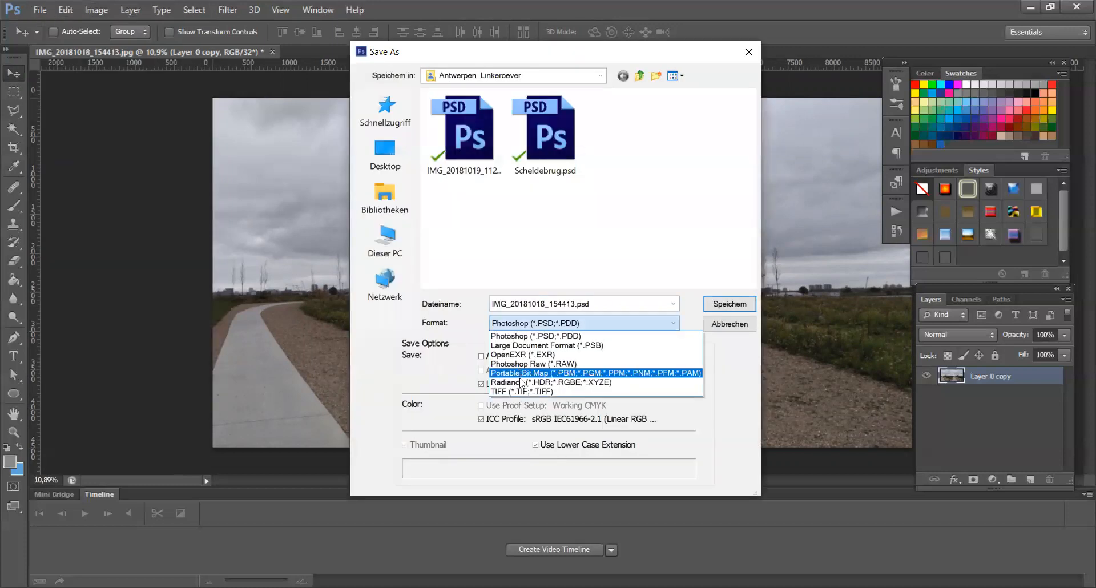
pyautogui.click(522, 382)
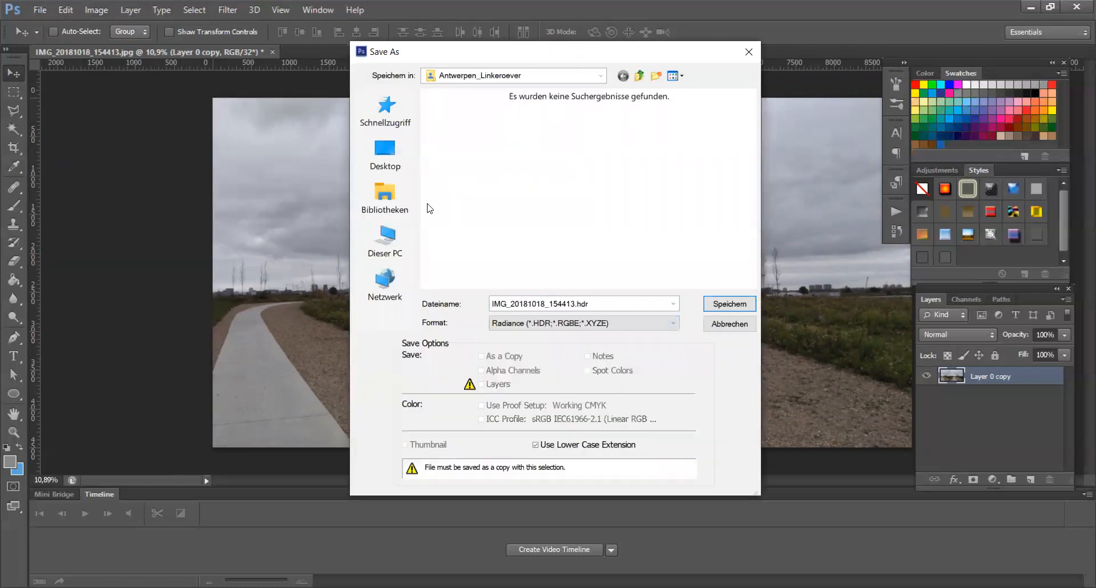
pyautogui.click(398, 130)
pyautogui.doubleClick(461, 206)
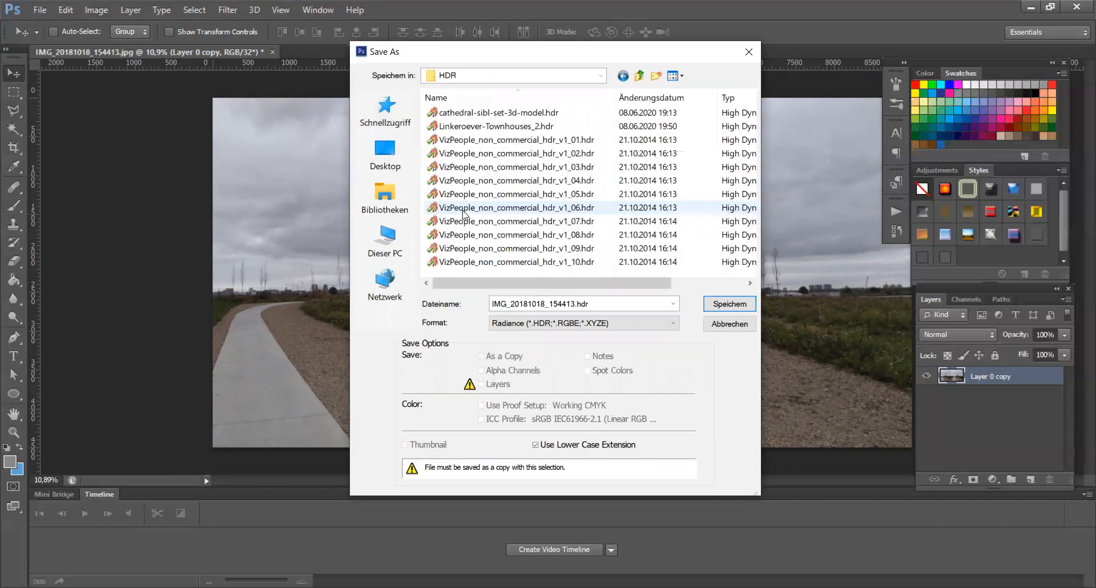
# Step: Name the file Antwerpen-HDR and save it
pyautogui.doubleClick(547, 303)
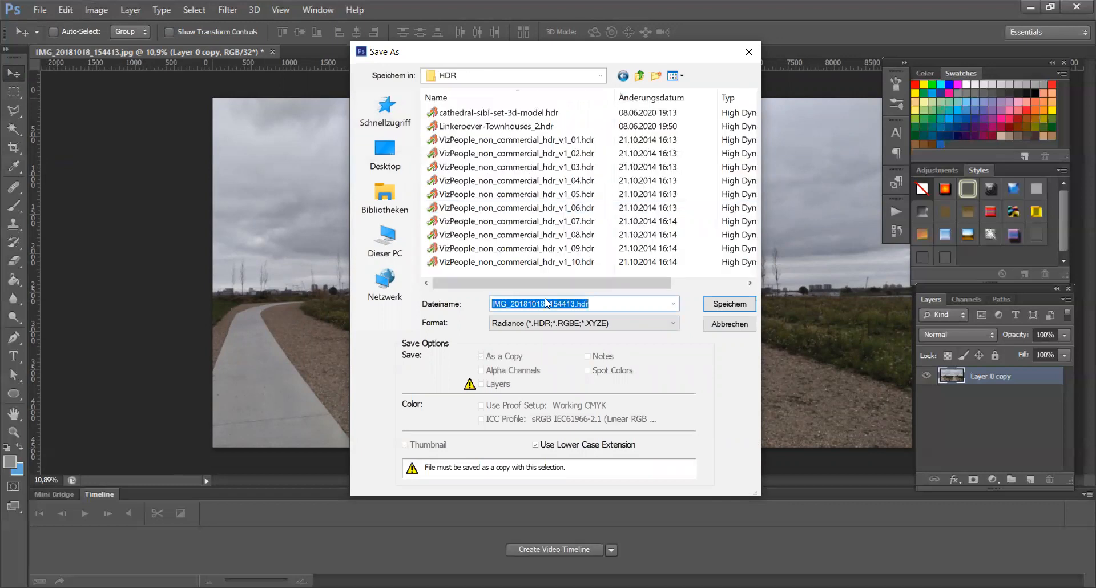
pyautogui.write('Antwerpen')
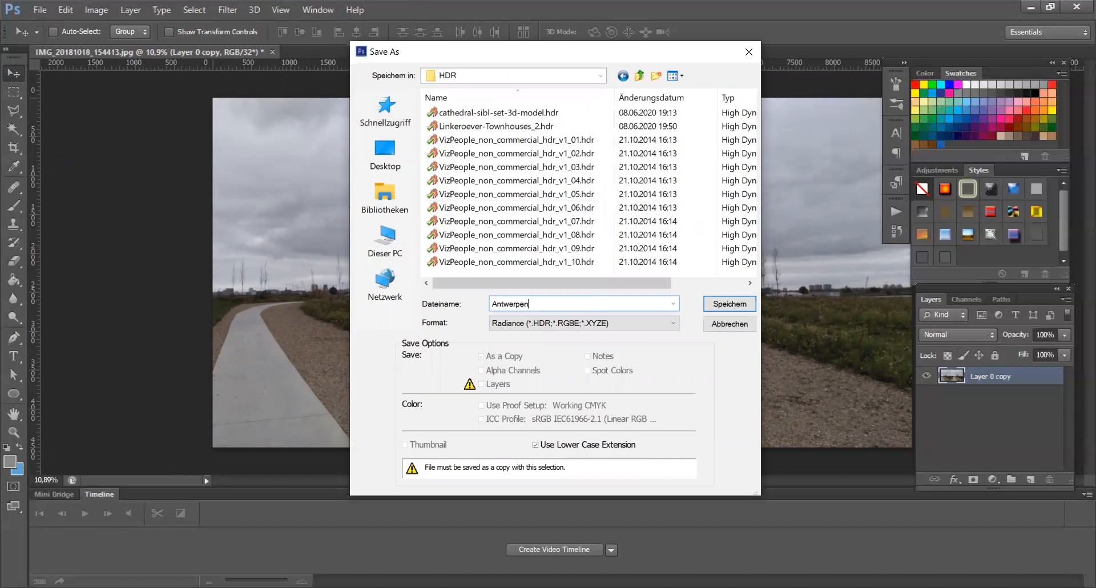
pyautogui.write('-HDR')
pyautogui.click(726, 307)
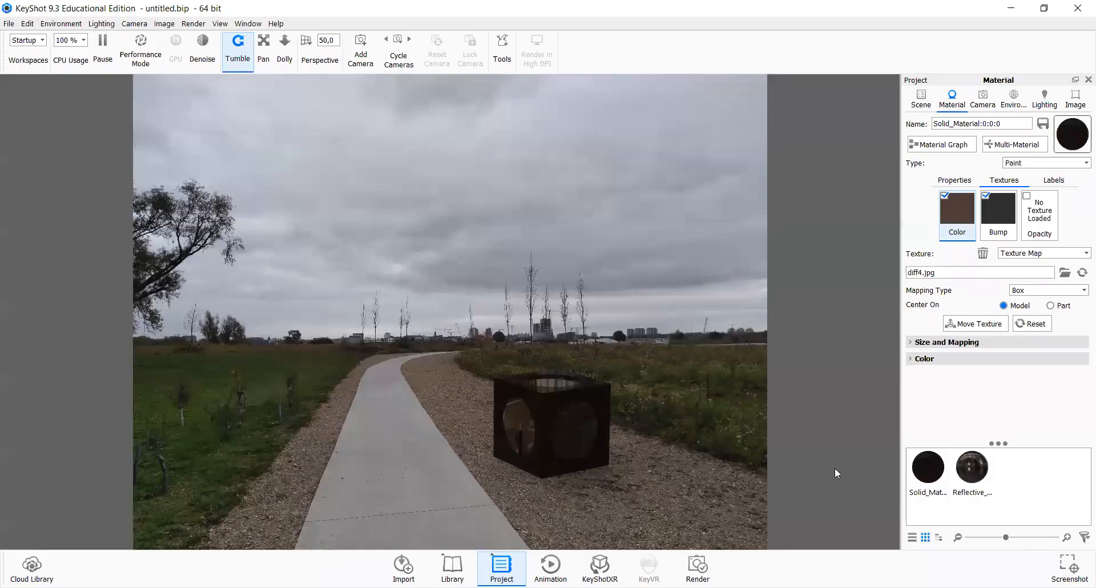
# Step: Switch to KeyShot and load Antwerpen-HDR.hdr as the scene environment
pyautogui.click(1007, 107)
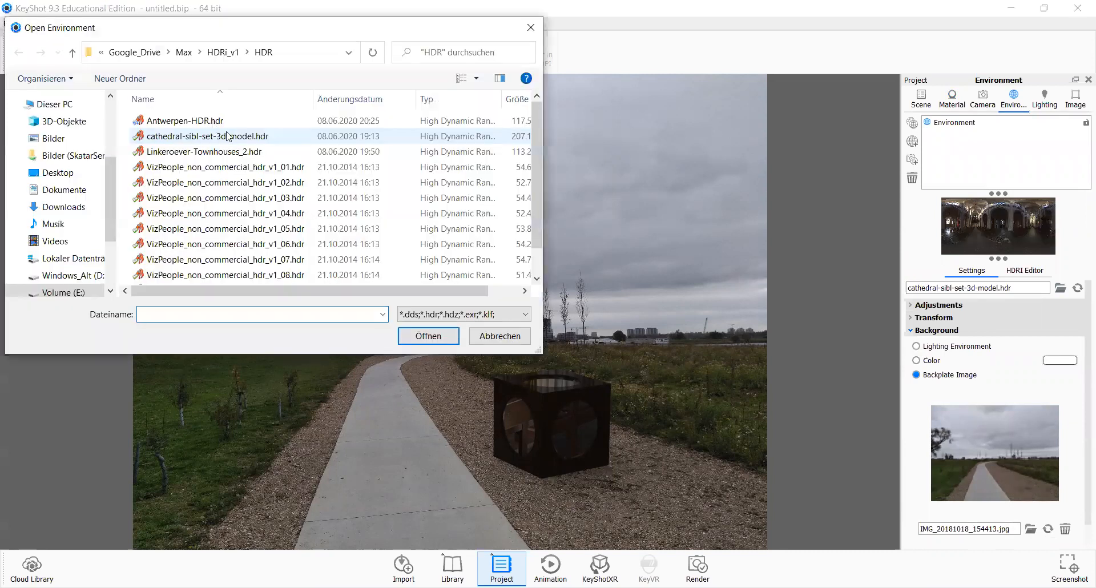
pyautogui.doubleClick(225, 123)
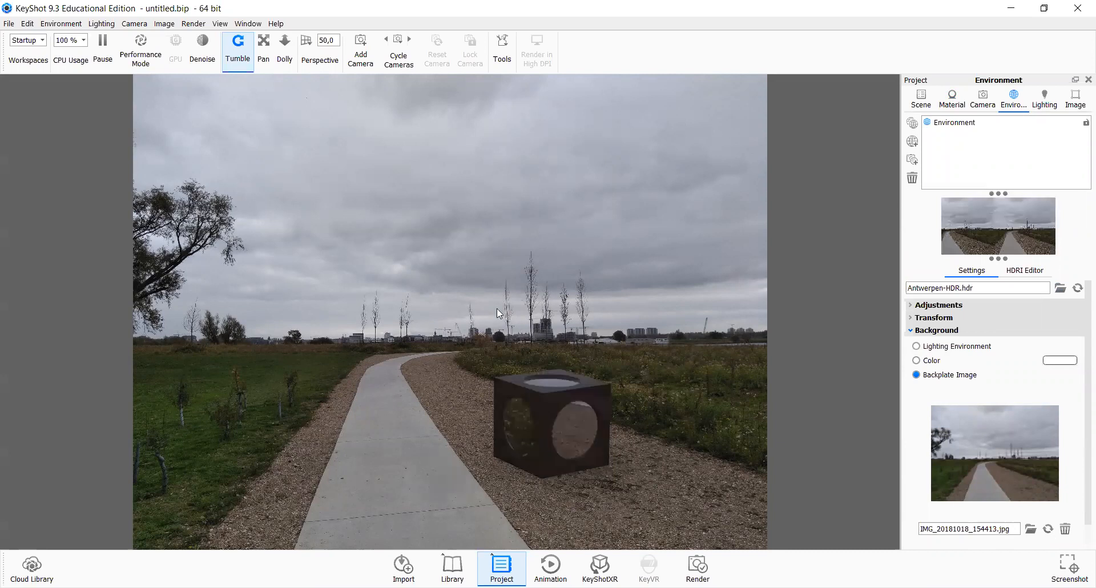
pyautogui.scroll(2, 497, 312)
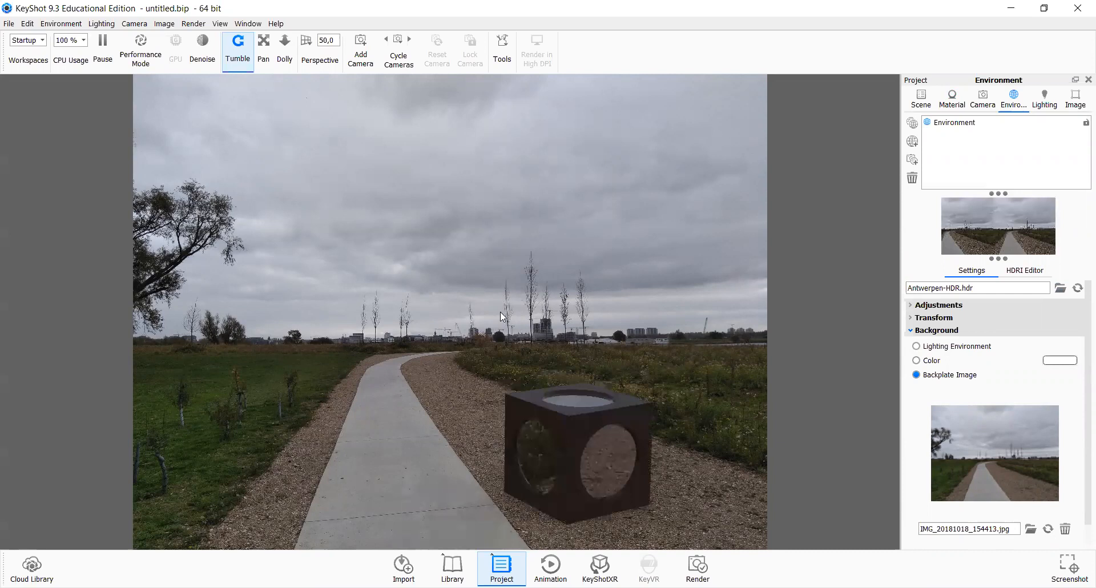
pyautogui.scroll(-2, 500, 313)
pyautogui.scroll(-1, 517, 355)
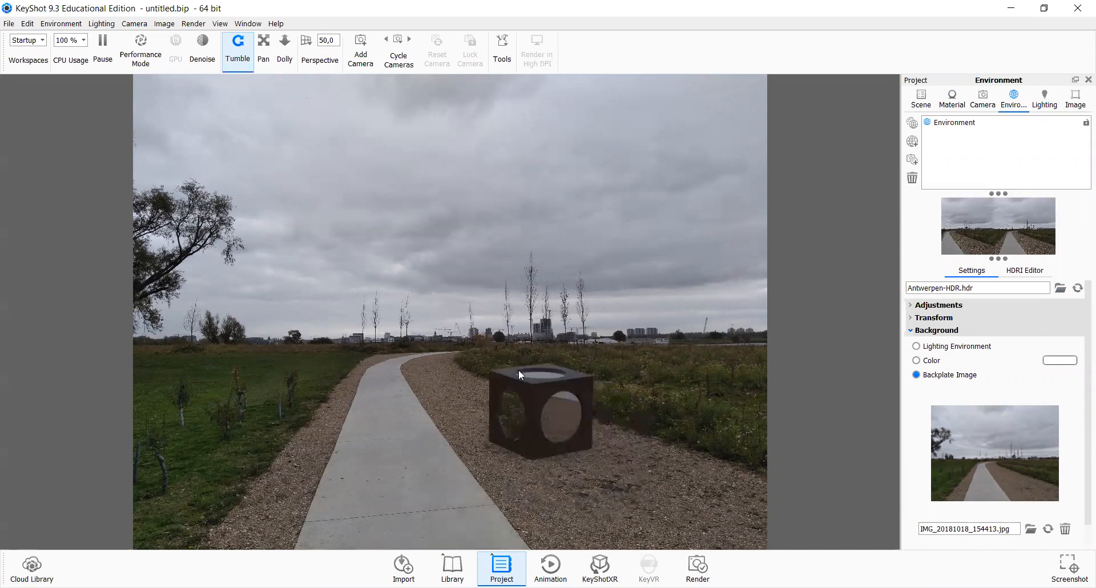
# Step: Orbit and zoom the camera to set the cube on the gravel beside the path in the backplate
pyautogui.moveTo(519, 370); pyautogui.dragTo(513, 366)
pyautogui.moveTo(550, 333); pyautogui.dragTo(572, 317)
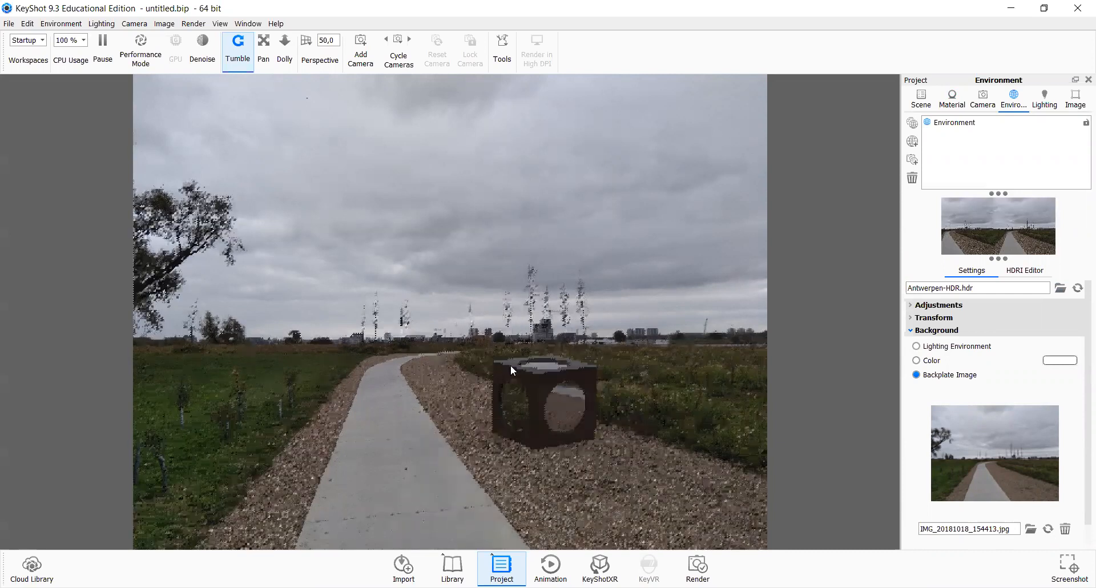
pyautogui.moveTo(510, 365); pyautogui.dragTo(512, 355)
pyautogui.moveTo(537, 406); pyautogui.dragTo(452, 401)
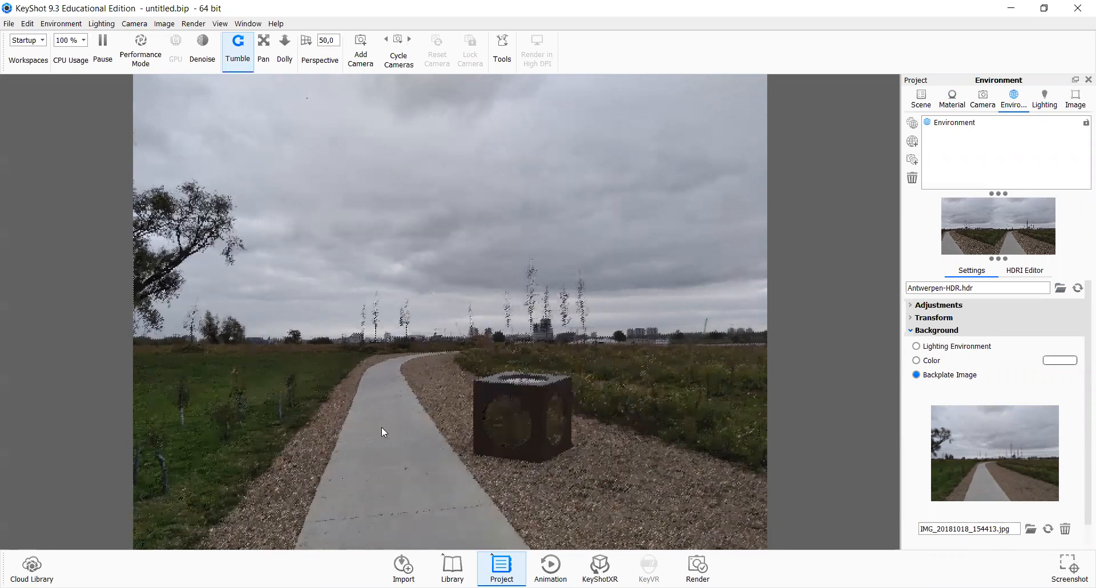
pyautogui.moveTo(381, 428); pyautogui.dragTo(530, 432)
pyautogui.moveTo(665, 423); pyautogui.dragTo(662, 422)
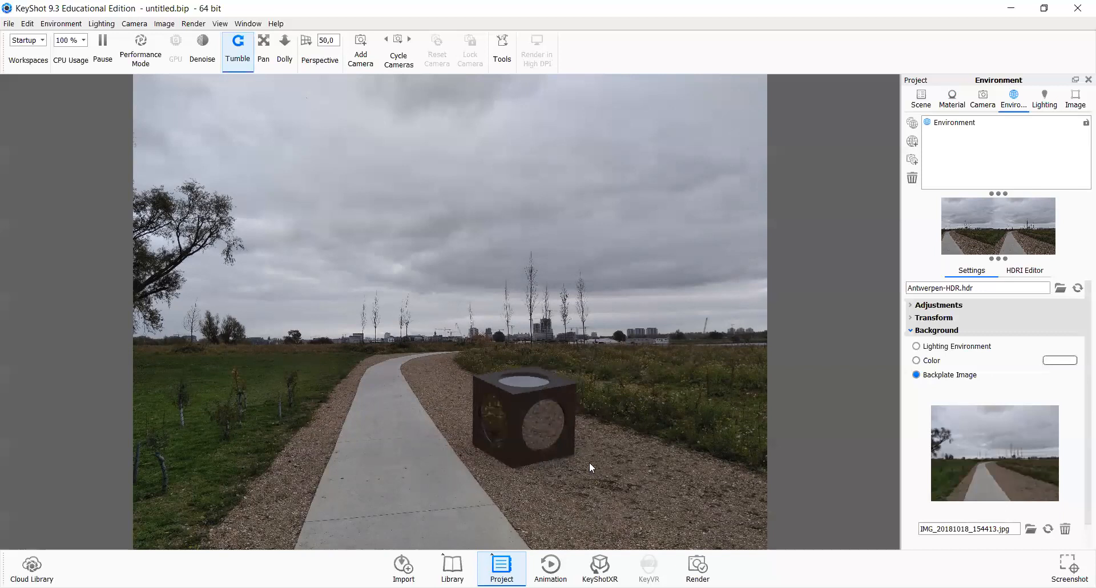
pyautogui.scroll(1, 590, 461)
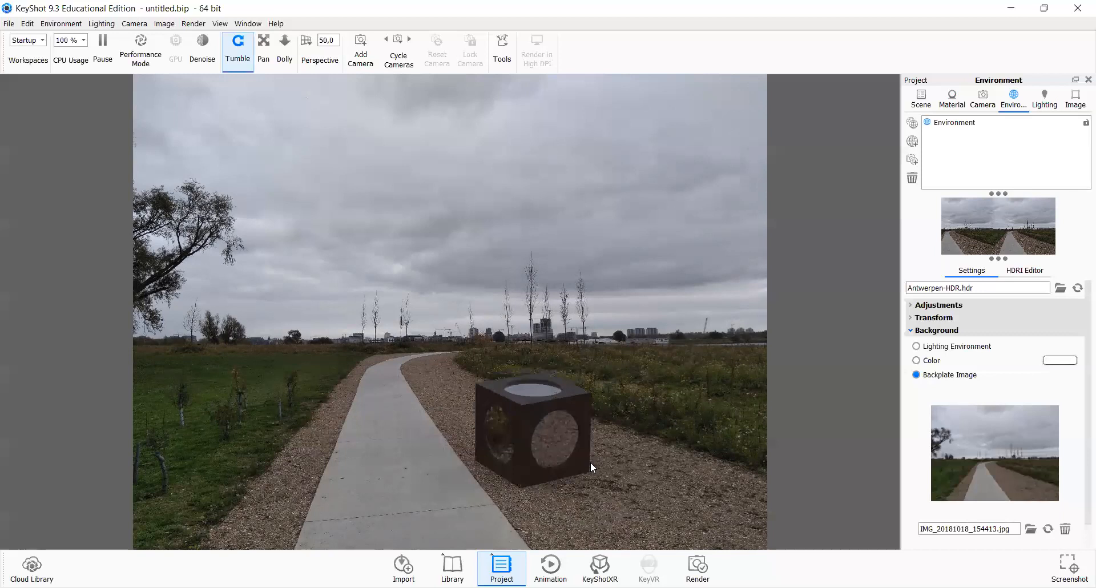
pyautogui.scroll(-3, 590, 461)
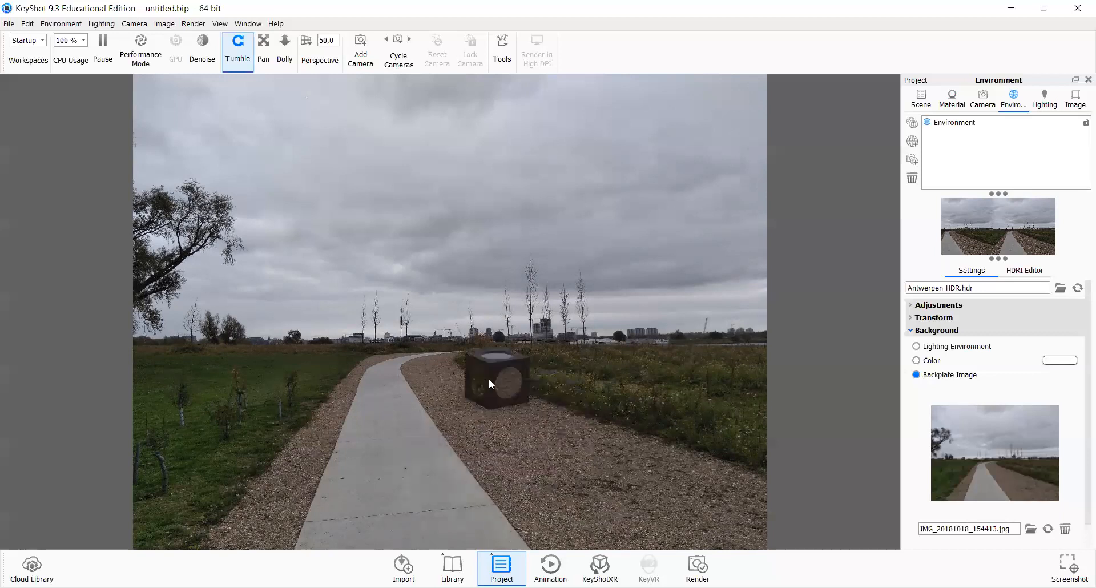
pyautogui.moveTo(575, 452); pyautogui.dragTo(551, 462, button='middle')
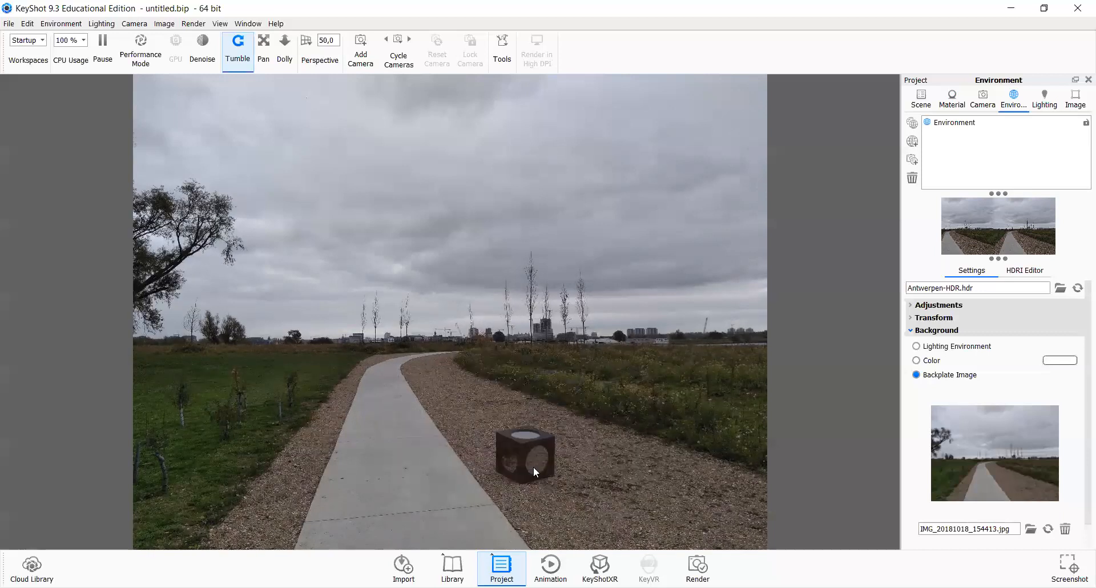
pyautogui.scroll(-1, 533, 467)
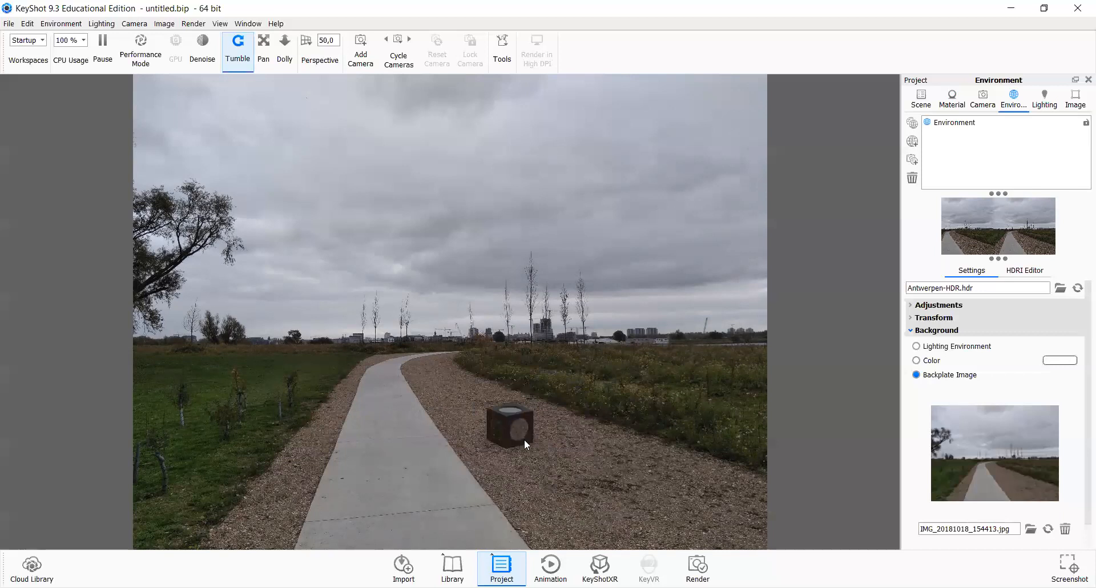
pyautogui.scroll(1, 525, 442)
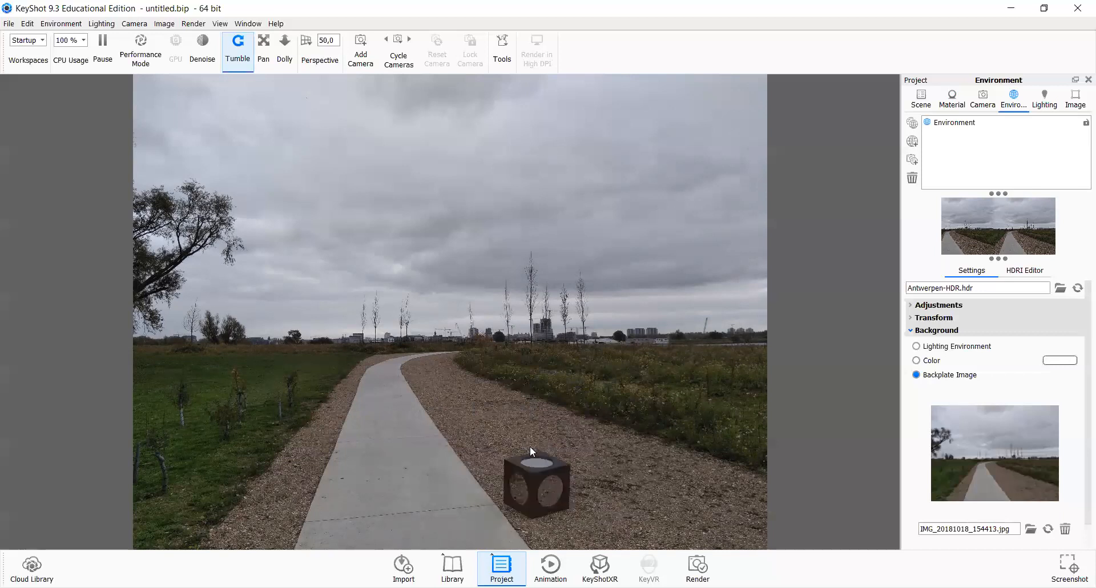
pyautogui.scroll(2, 544, 464)
pyautogui.moveTo(540, 497); pyautogui.dragTo(568, 478)
pyautogui.moveTo(642, 416); pyautogui.dragTo(560, 473)
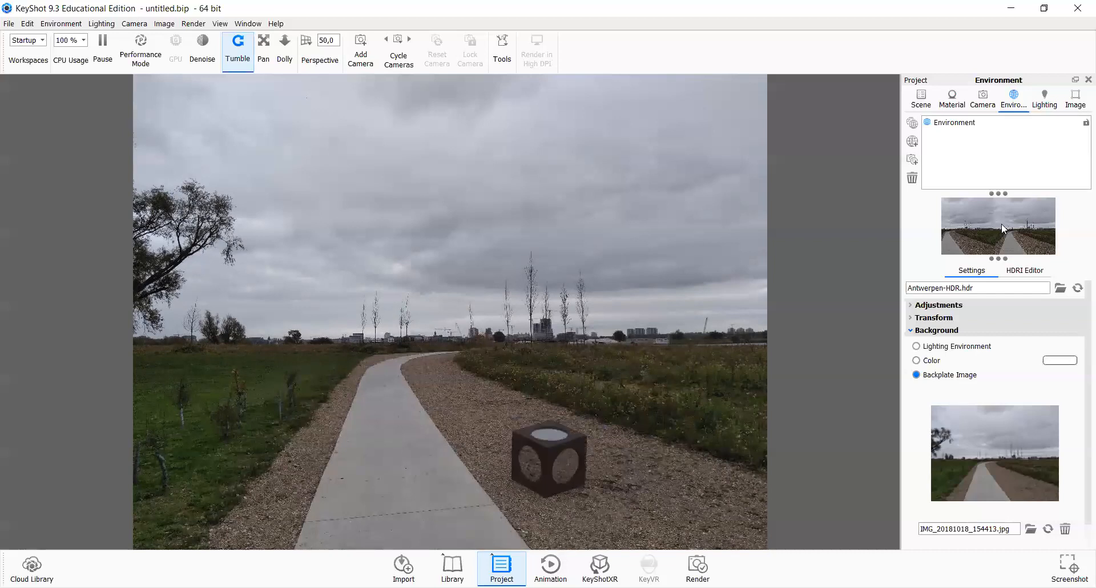
# Step: Examine the environment's Adjustments settings and the HDRI Editor background image settings
pyautogui.click(946, 306)
pyautogui.moveTo(994, 332)
pyautogui.mouseDown()
pyautogui.moveTo(1024, 344)
pyautogui.moveTo(997, 340)
pyautogui.mouseUp()
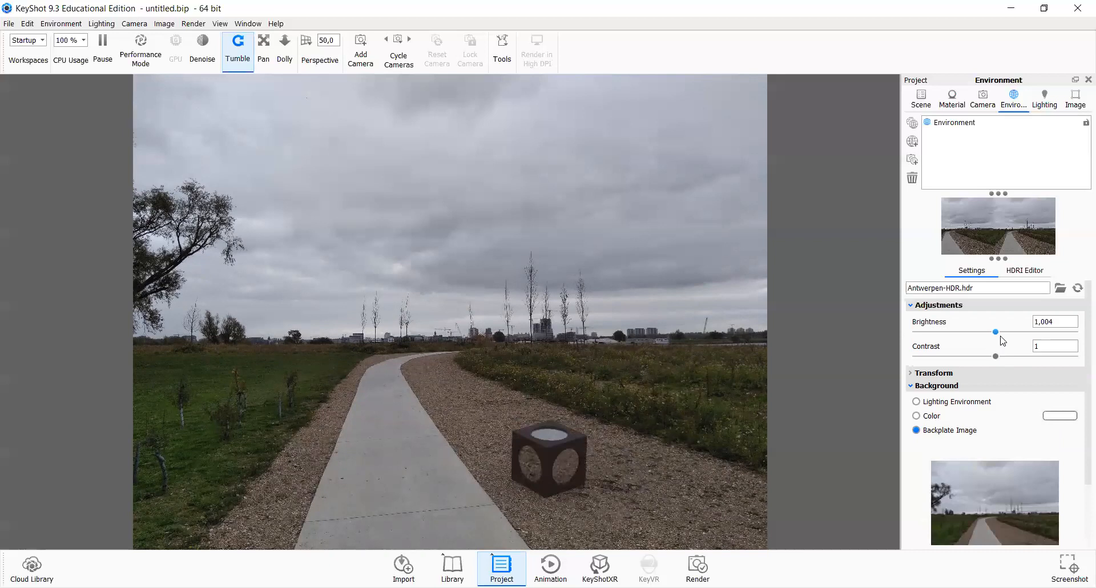
pyautogui.click(1023, 271)
pyautogui.click(970, 272)
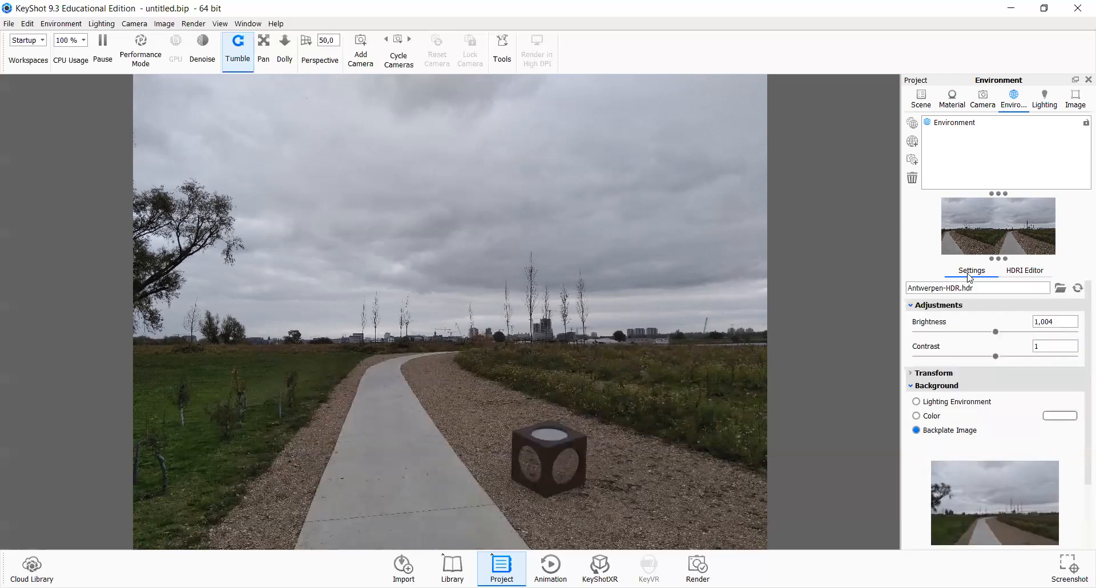
pyautogui.click(1023, 270)
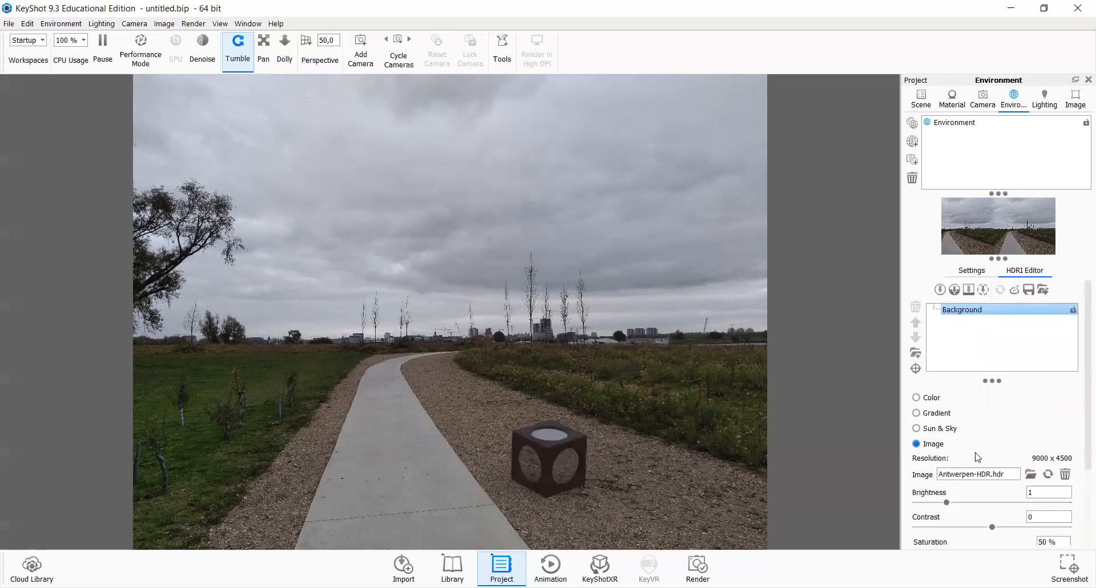
pyautogui.scroll(-3, 995, 429)
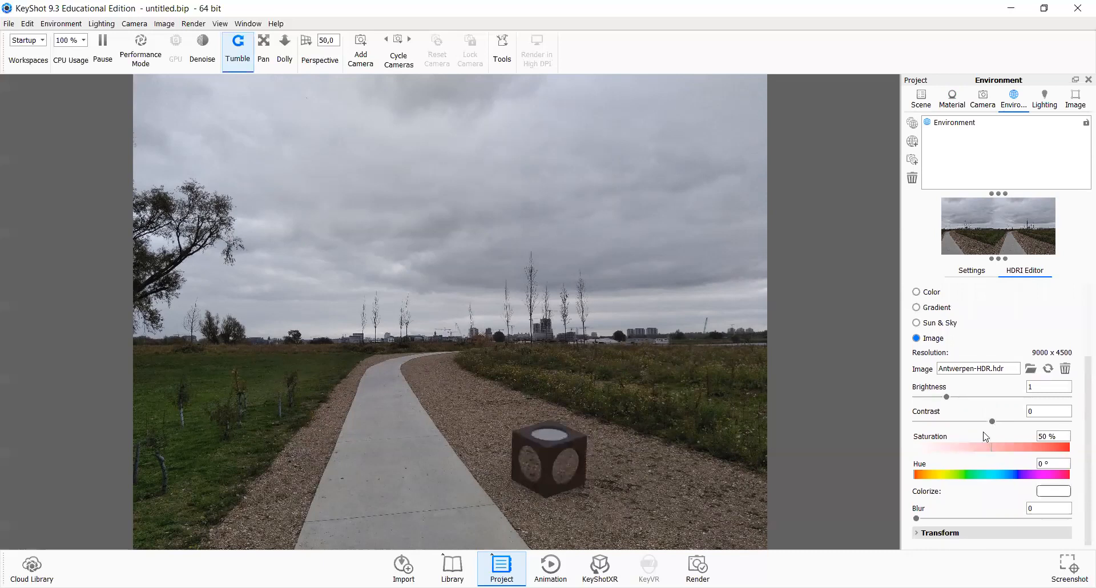
pyautogui.scroll(3, 983, 442)
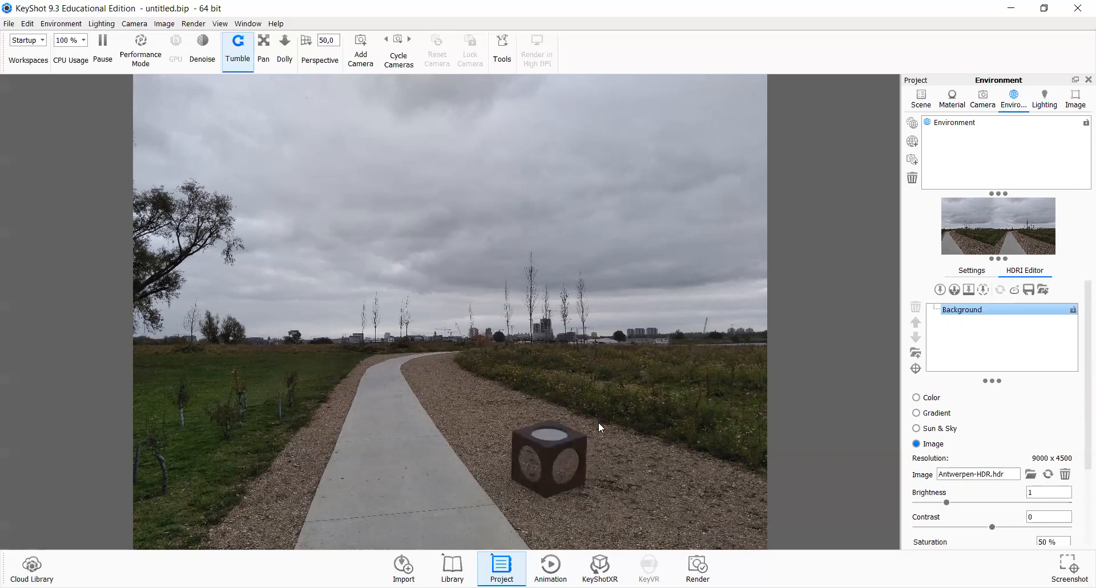
pyautogui.scroll(2, 549, 449)
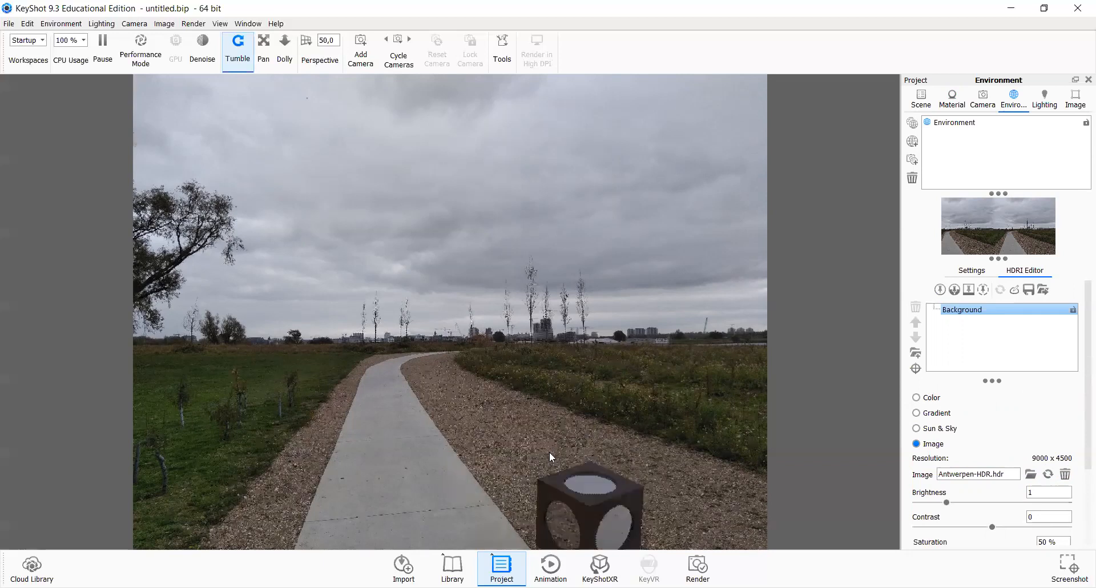
# Step: Zoom and orbit the camera so the cube sits further away on the path
pyautogui.scroll(-5, 548, 451)
pyautogui.moveTo(458, 377); pyautogui.dragTo(375, 355, button='middle')
pyautogui.scroll(-2, 441, 368)
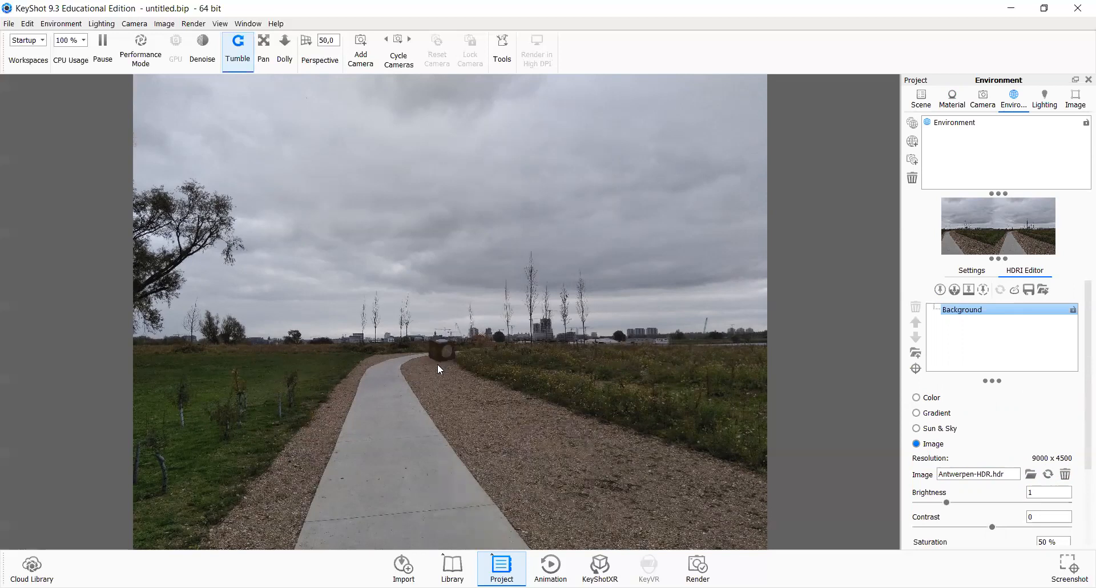
pyautogui.scroll(2, 440, 368)
pyautogui.moveTo(410, 353); pyautogui.dragTo(386, 354)
pyautogui.moveTo(314, 350)
pyautogui.mouseDown()
pyautogui.moveTo(265, 346)
pyautogui.moveTo(297, 347)
pyautogui.mouseUp()
pyautogui.moveTo(441, 356); pyautogui.dragTo(762, 361)
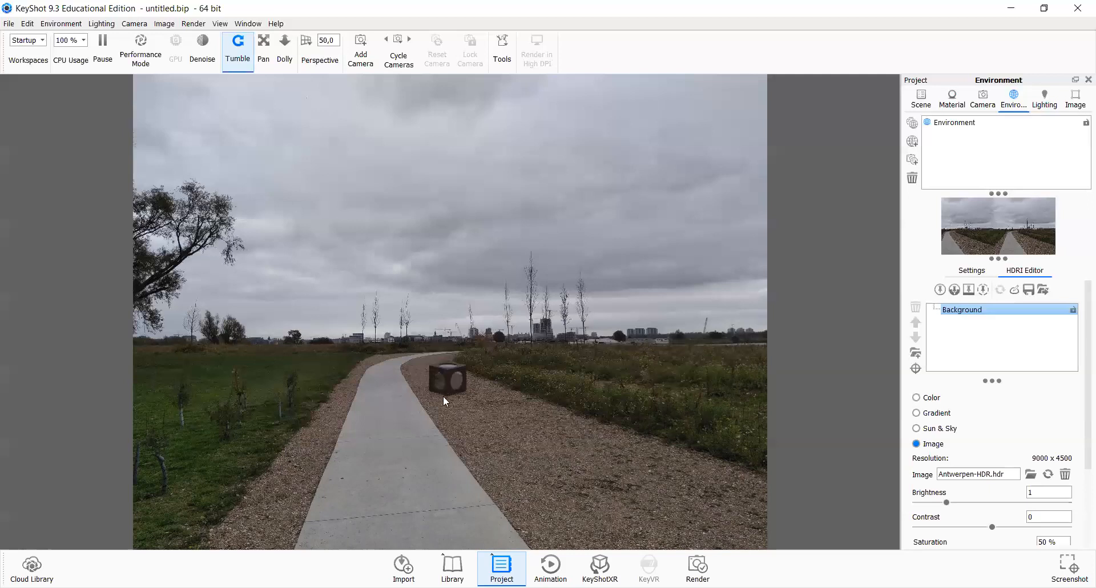
pyautogui.moveTo(451, 395); pyautogui.dragTo(588, 382)
pyautogui.moveTo(427, 382); pyautogui.dragTo(457, 387)
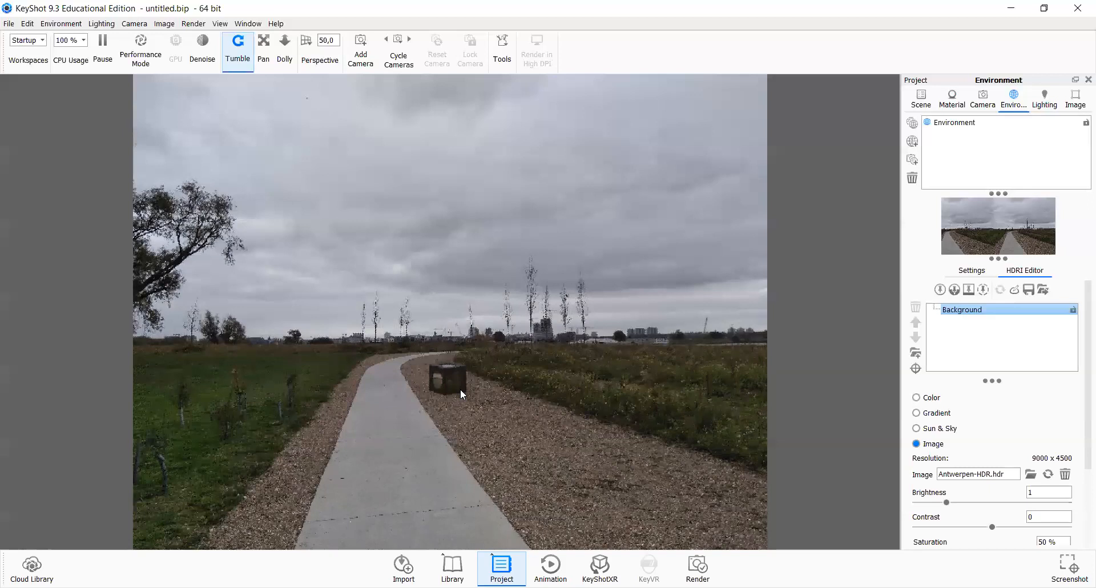
pyautogui.moveTo(414, 383); pyautogui.dragTo(343, 377)
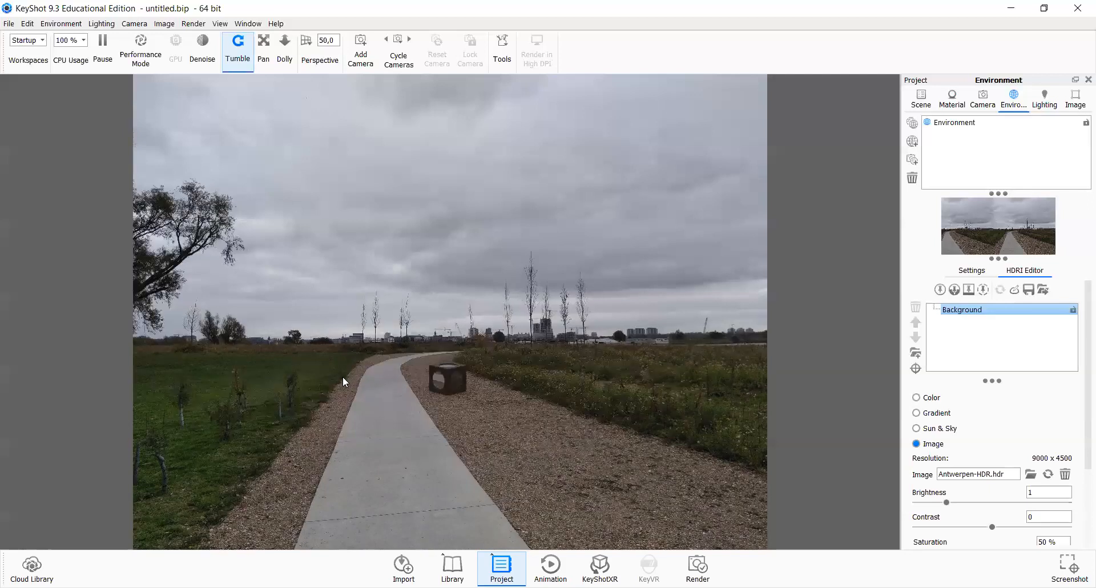
# Step: Open the environment's Transform settings and set its Size to 100000 mm
pyautogui.click(984, 124)
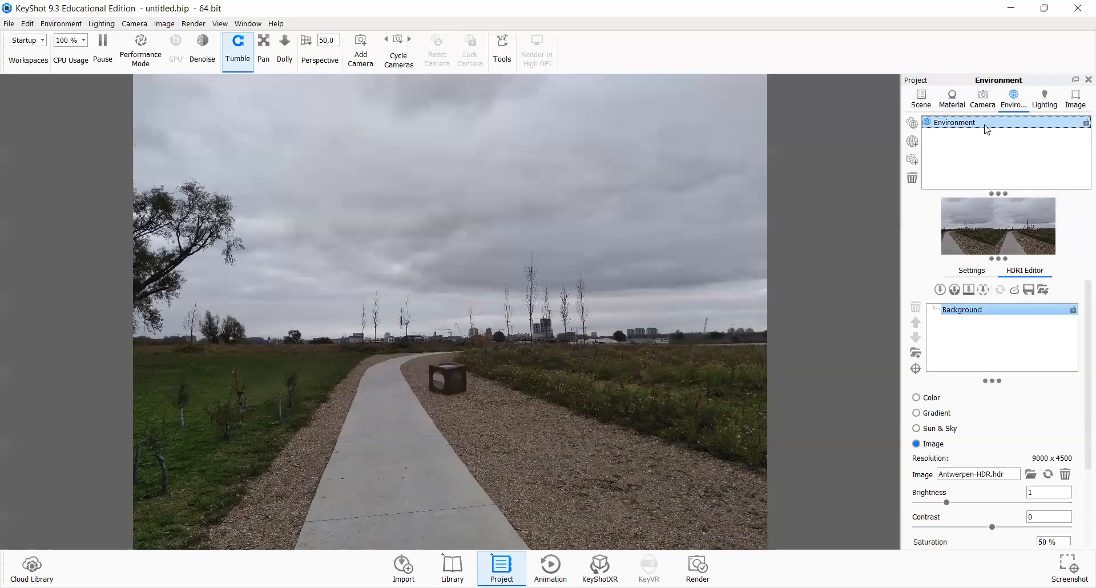
pyautogui.click(977, 272)
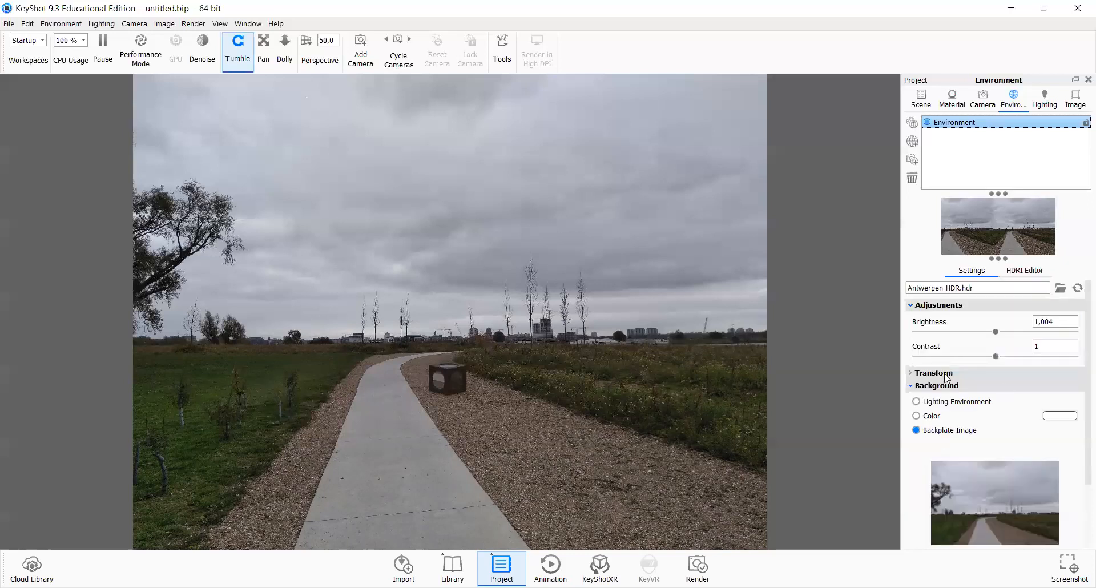
pyautogui.click(993, 373)
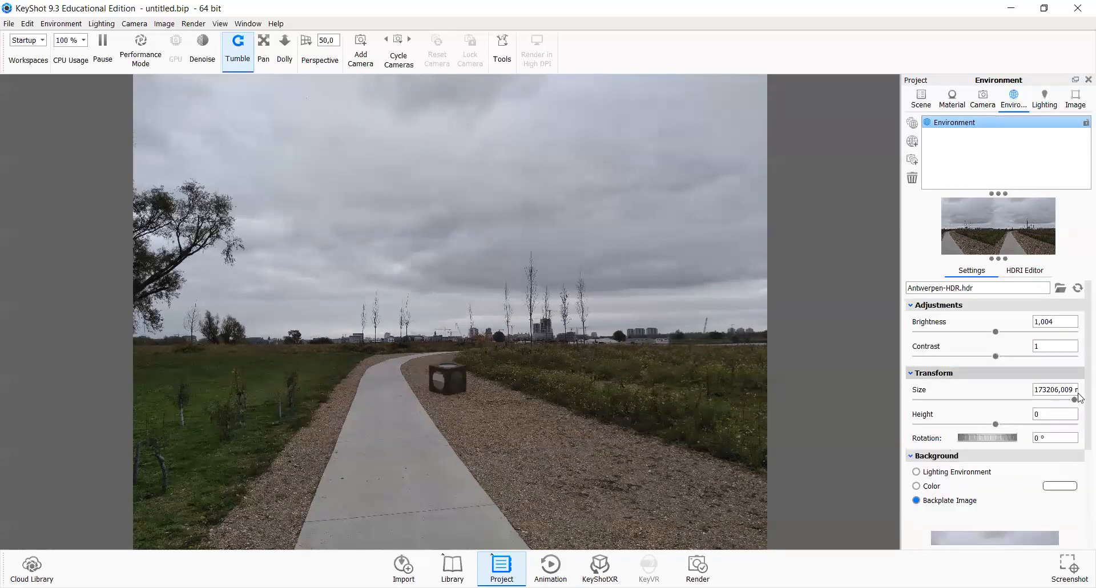
pyautogui.click(1073, 399)
pyautogui.click(1030, 401)
pyautogui.click(1075, 401)
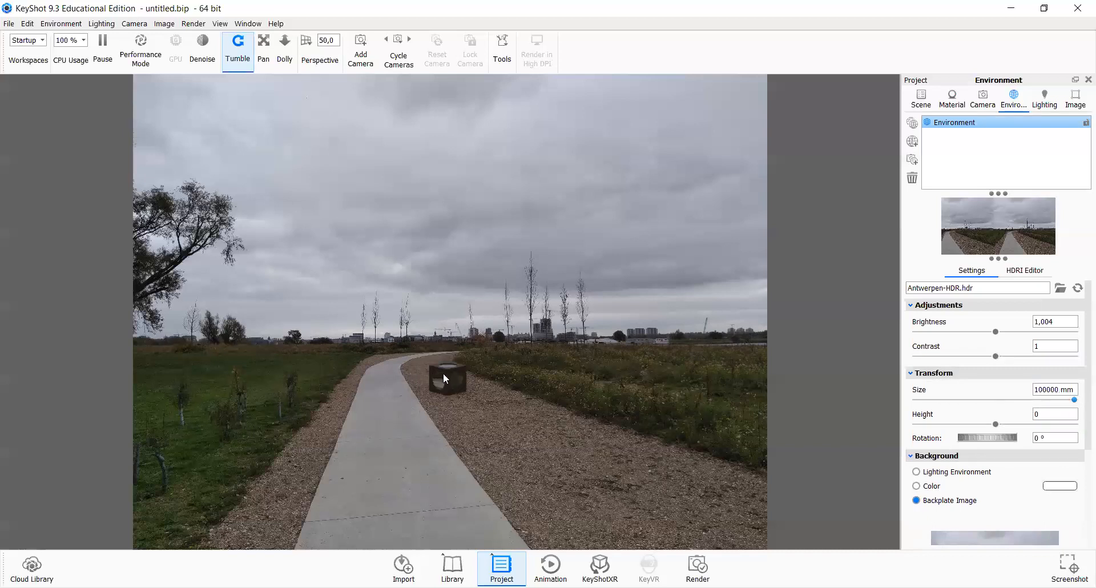
# Step: Orbit and zoom the camera to frame the cube on the gravel to the right of the path
pyautogui.moveTo(551, 470)
pyautogui.mouseDown()
pyautogui.moveTo(624, 473)
pyautogui.moveTo(579, 454)
pyautogui.moveTo(569, 476)
pyautogui.mouseUp()
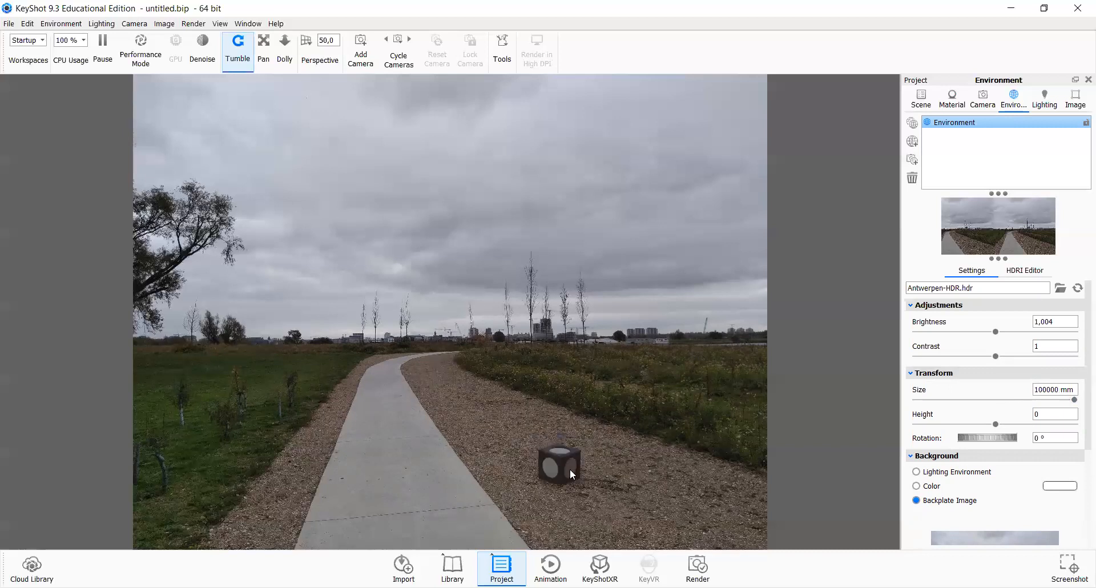
pyautogui.moveTo(567, 447); pyautogui.dragTo(542, 369)
pyautogui.scroll(1, 540, 422)
pyautogui.scroll(4, 542, 369)
pyautogui.scroll(-2, 553, 408)
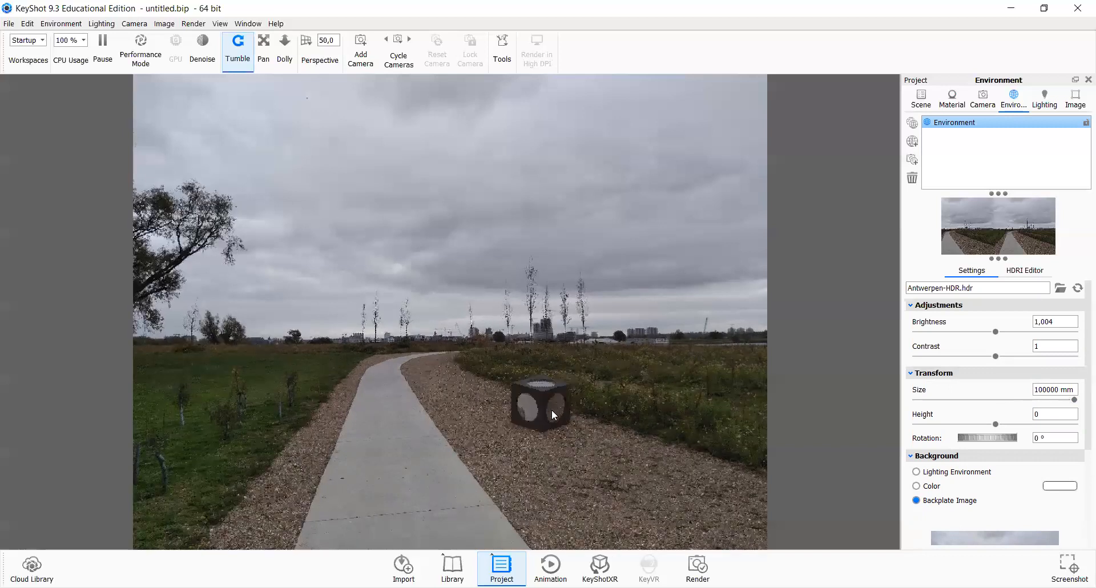
pyautogui.scroll(4, 552, 409)
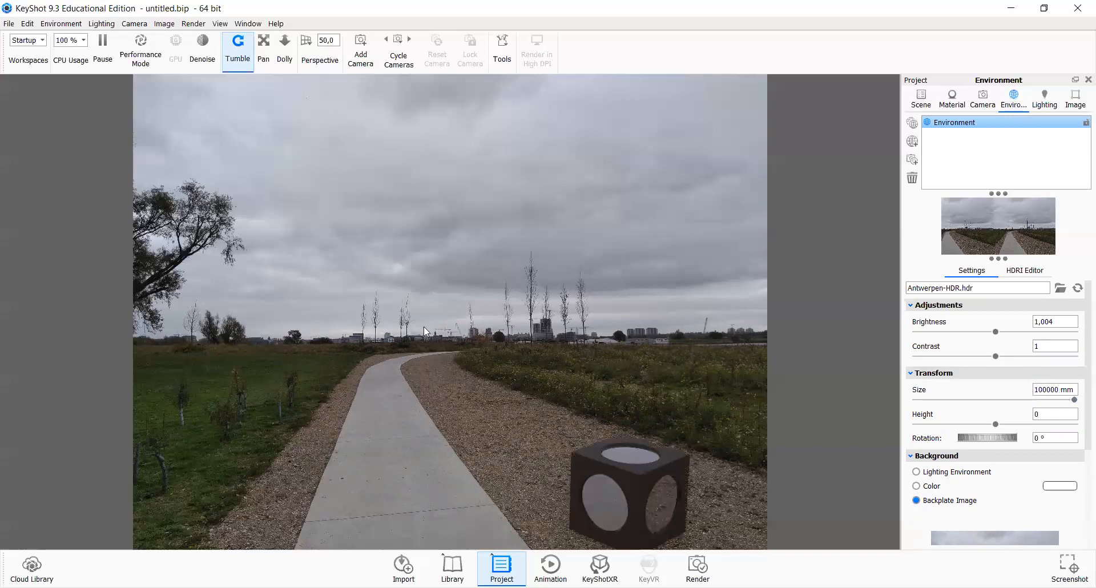
pyautogui.moveTo(618, 508); pyautogui.dragTo(556, 426, button='middle')
pyautogui.moveTo(556, 426); pyautogui.dragTo(786, 409)
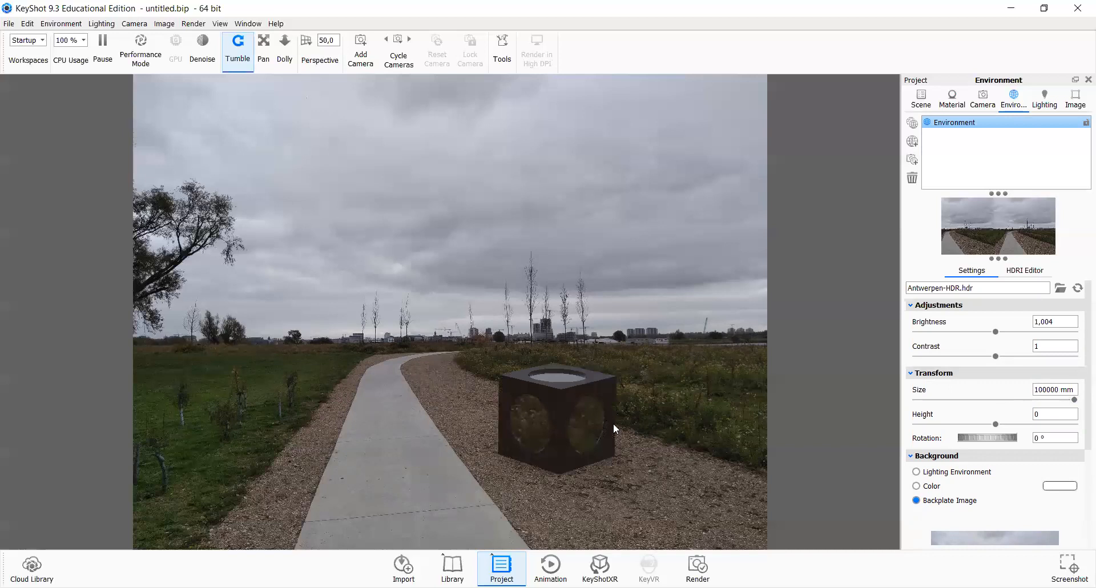
pyautogui.moveTo(759, 415)
pyautogui.mouseDown()
pyautogui.moveTo(694, 415)
pyautogui.moveTo(746, 421)
pyautogui.mouseUp()
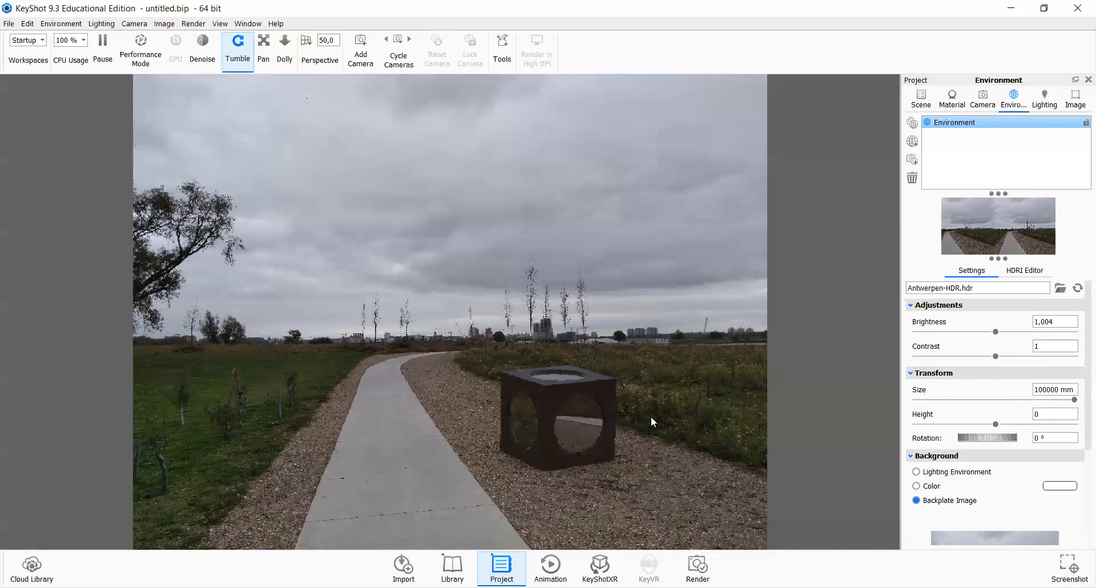
pyautogui.moveTo(651, 418); pyautogui.dragTo(617, 421)
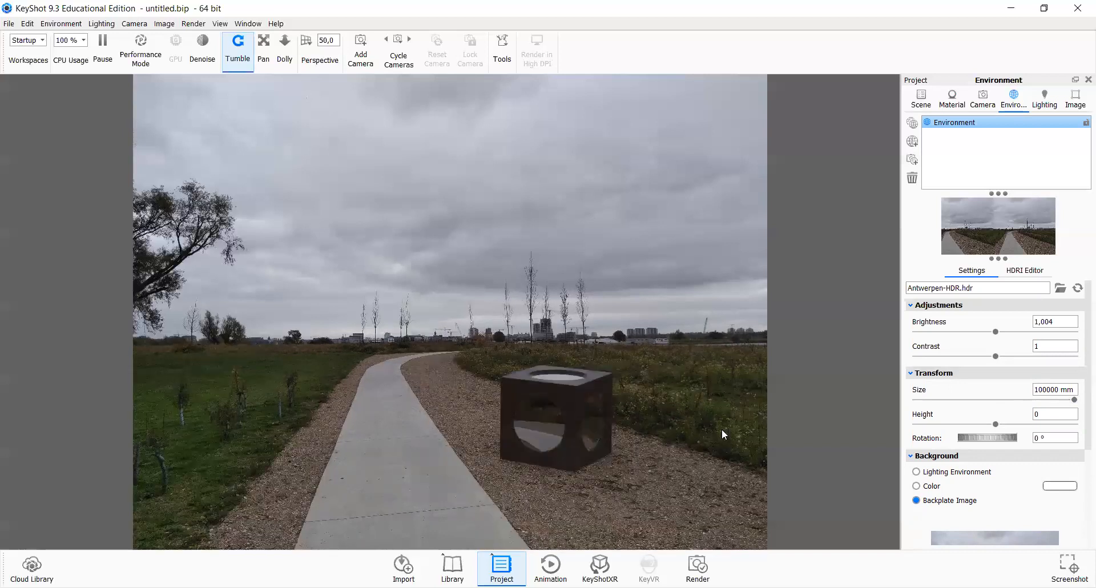
pyautogui.moveTo(781, 426)
pyautogui.mouseDown()
pyautogui.moveTo(574, 434)
pyautogui.moveTo(640, 430)
pyautogui.mouseUp()
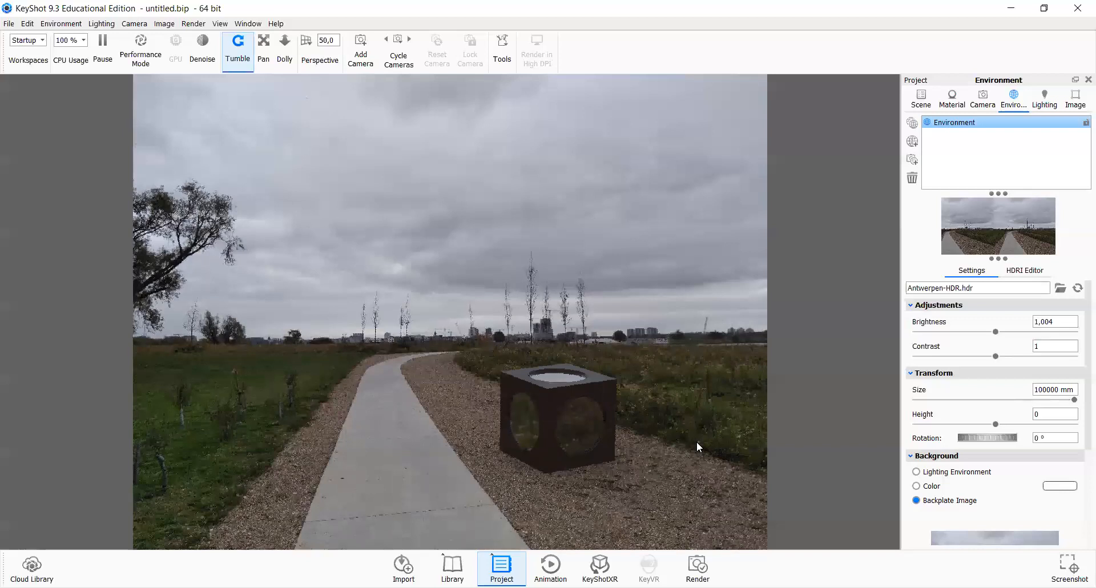
# Step: Adjust the environment's brightness to about 1.046 and its size to about 69300 mm to ground the cube
pyautogui.moveTo(1075, 403); pyautogui.dragTo(976, 406)
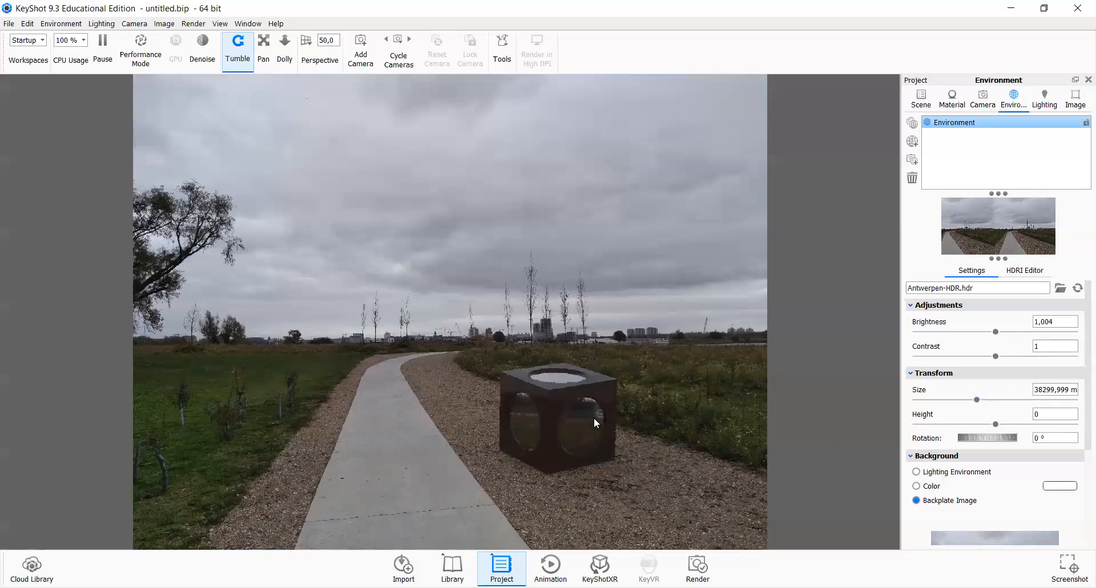
pyautogui.moveTo(594, 419); pyautogui.dragTo(593, 410)
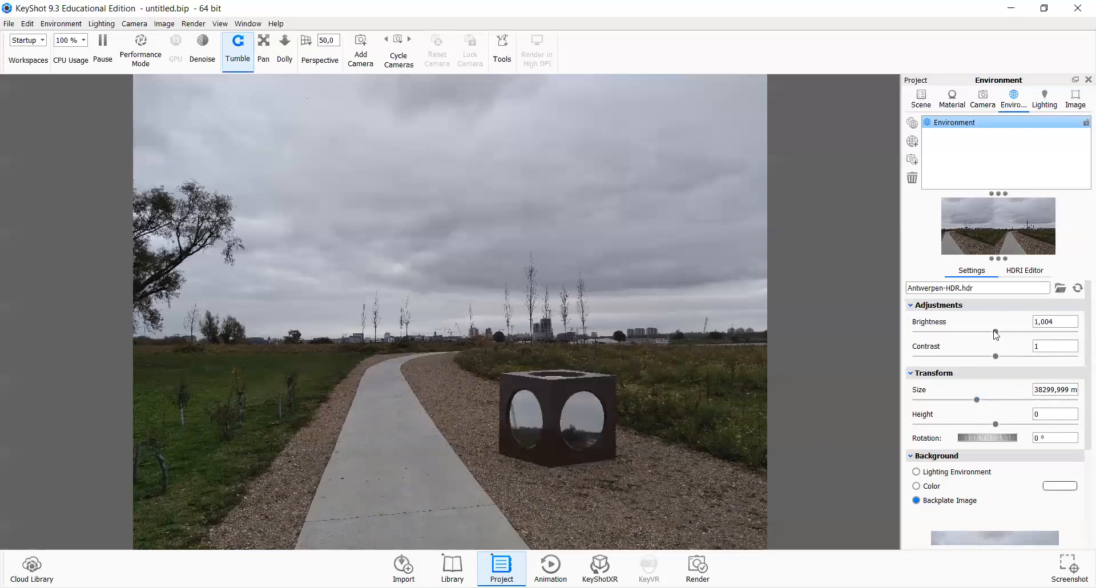
pyautogui.click(1043, 331)
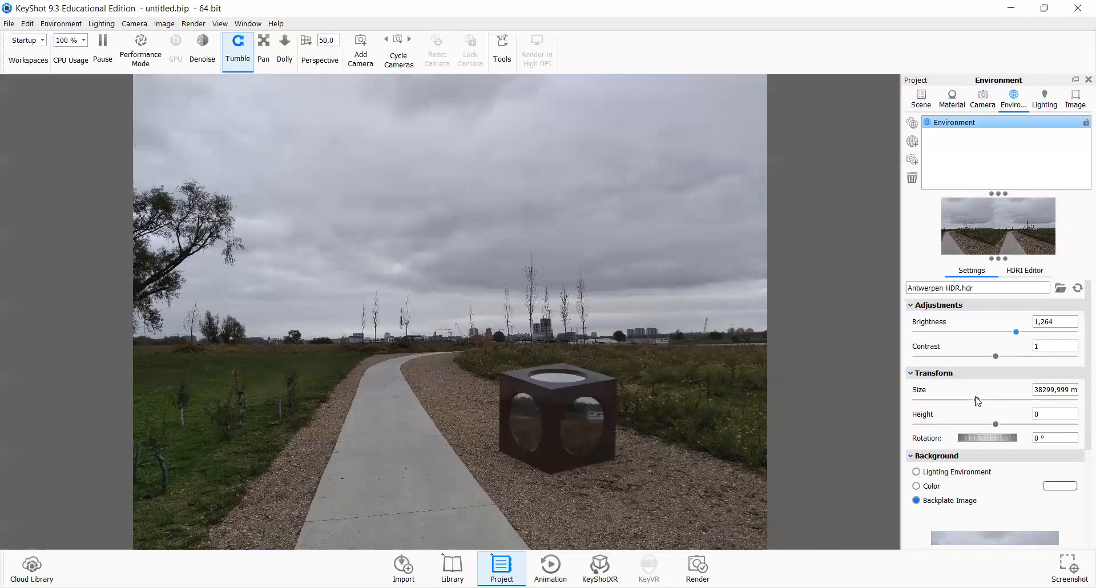
pyautogui.click(992, 400)
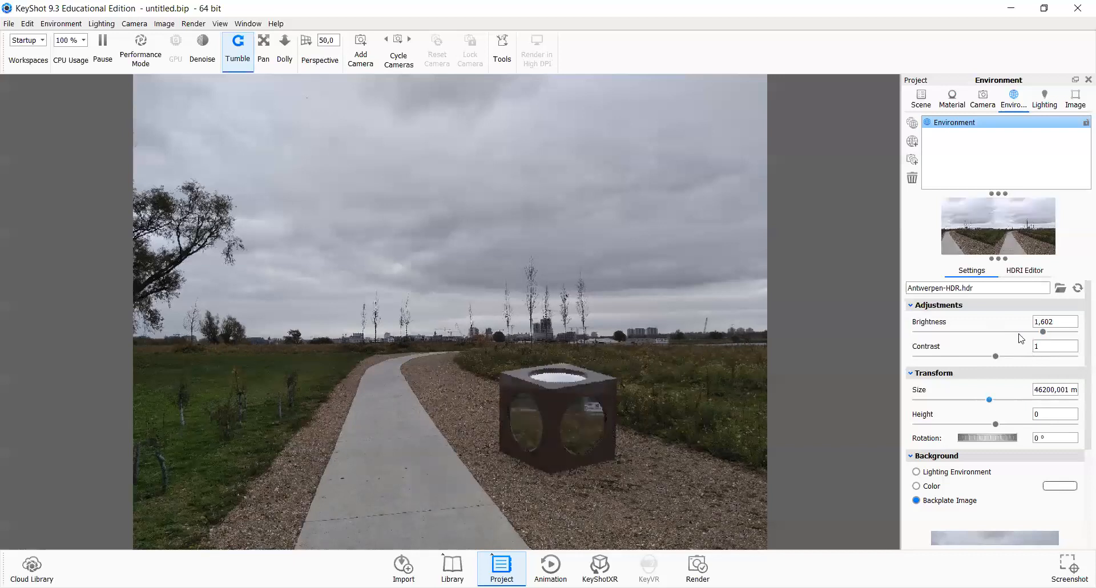
pyautogui.click(998, 331)
pyautogui.moveTo(993, 400)
pyautogui.mouseDown()
pyautogui.moveTo(1017, 400)
pyautogui.moveTo(993, 398)
pyautogui.mouseUp()
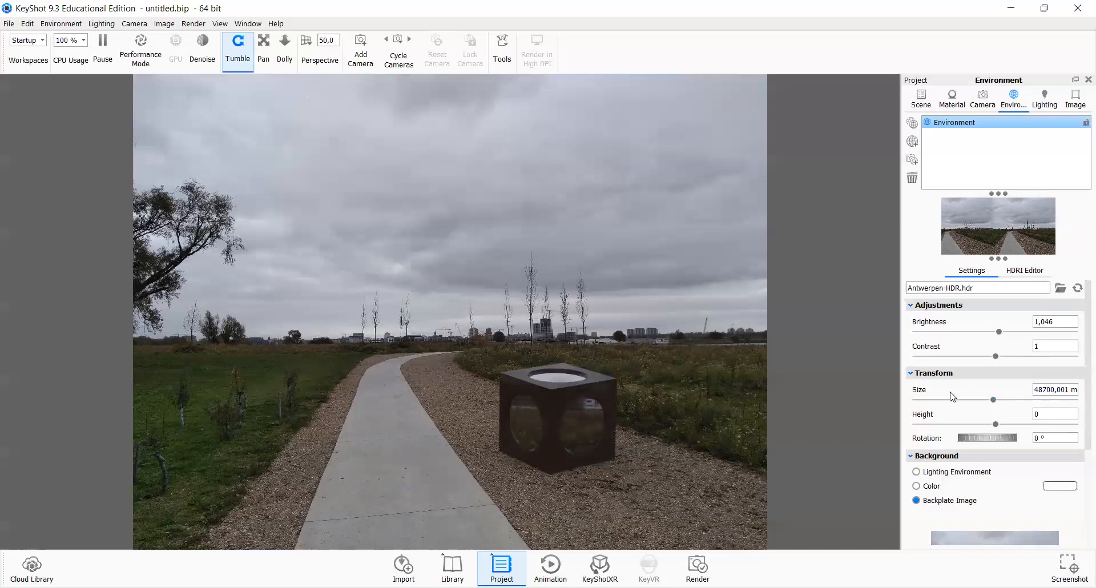
pyautogui.moveTo(992, 399); pyautogui.dragTo(1025, 402)
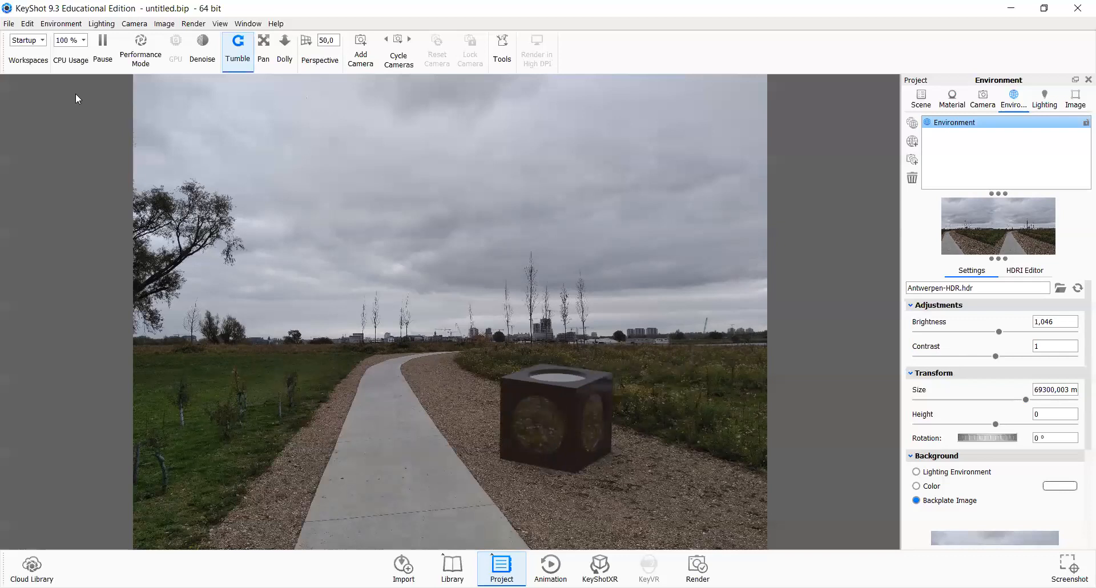
# Step: Render a still image named cube_on_field as a PSD with alpha transparency
pyautogui.click(12, 25)
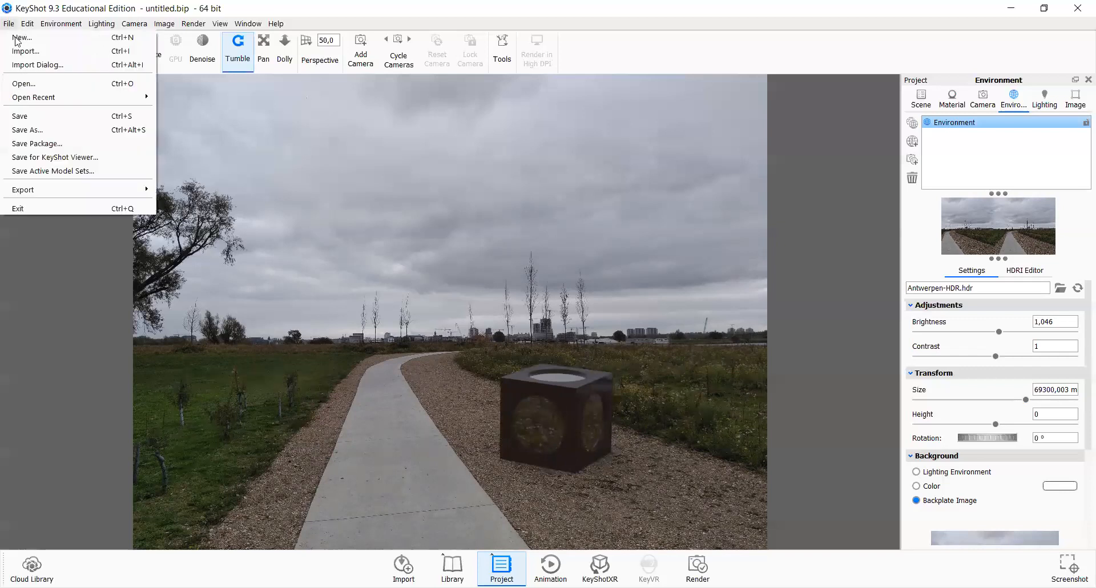
pyautogui.press('Left')
pyautogui.moveTo(184, 26)
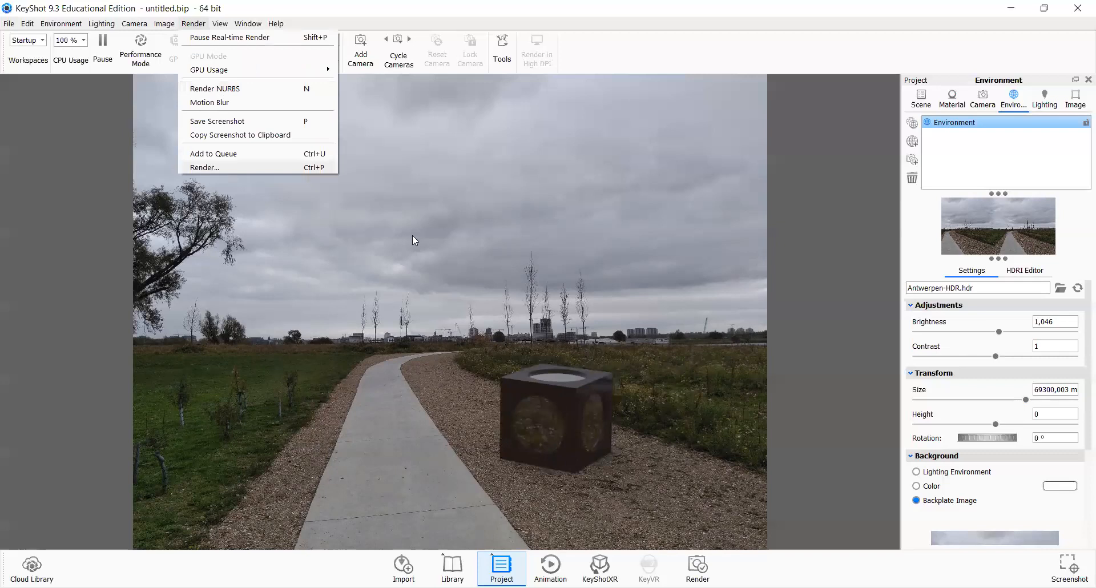
pyautogui.hotkey('ctrl', 'p')
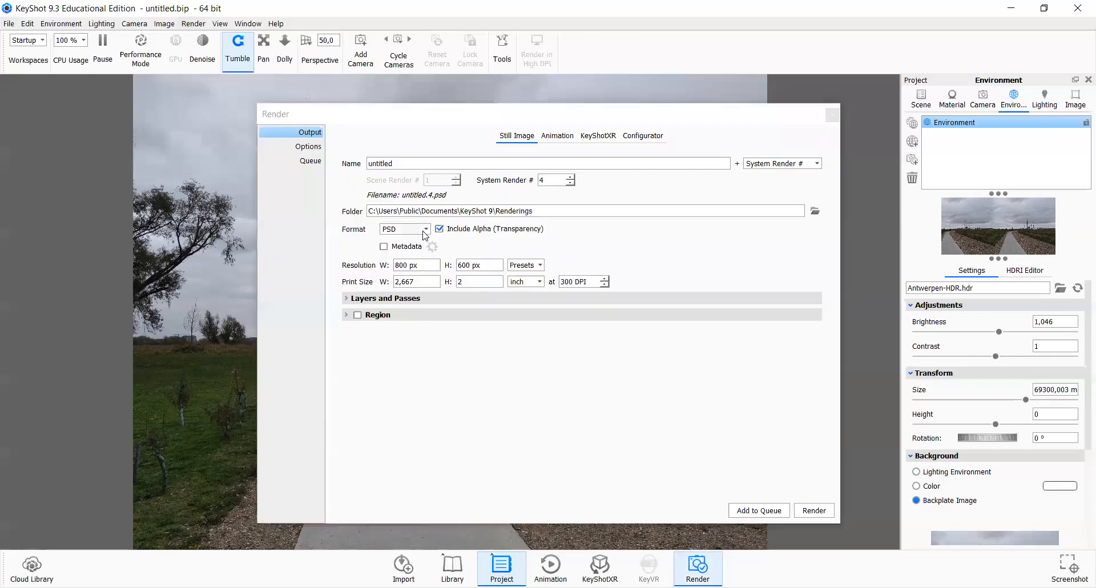
pyautogui.click(425, 229)
pyautogui.click(437, 231)
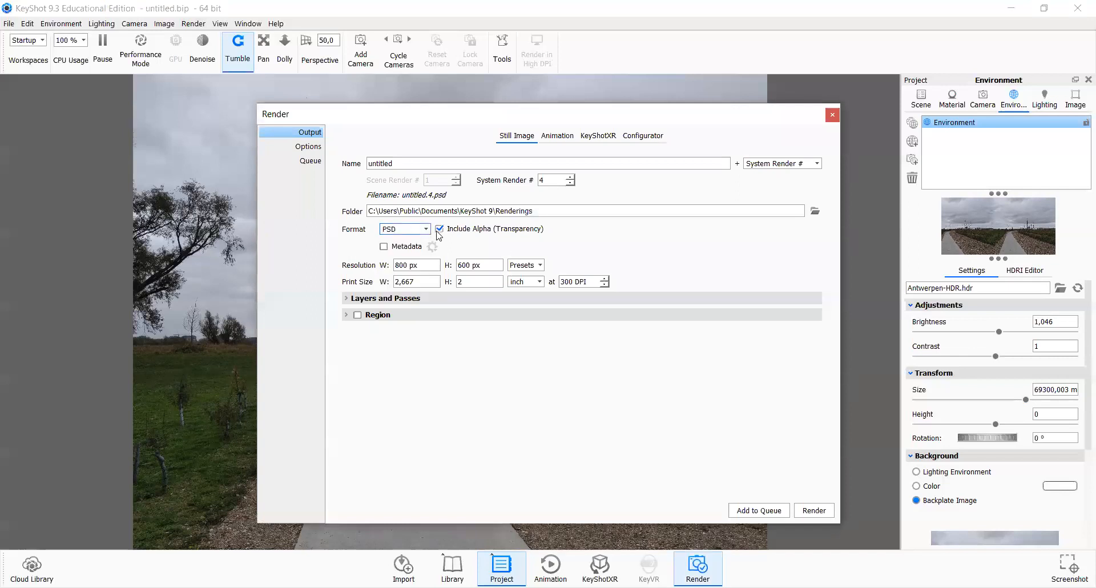
pyautogui.click(413, 165)
pyautogui.hotkey('ctrl', 'a')
pyautogui.write('cube_on')
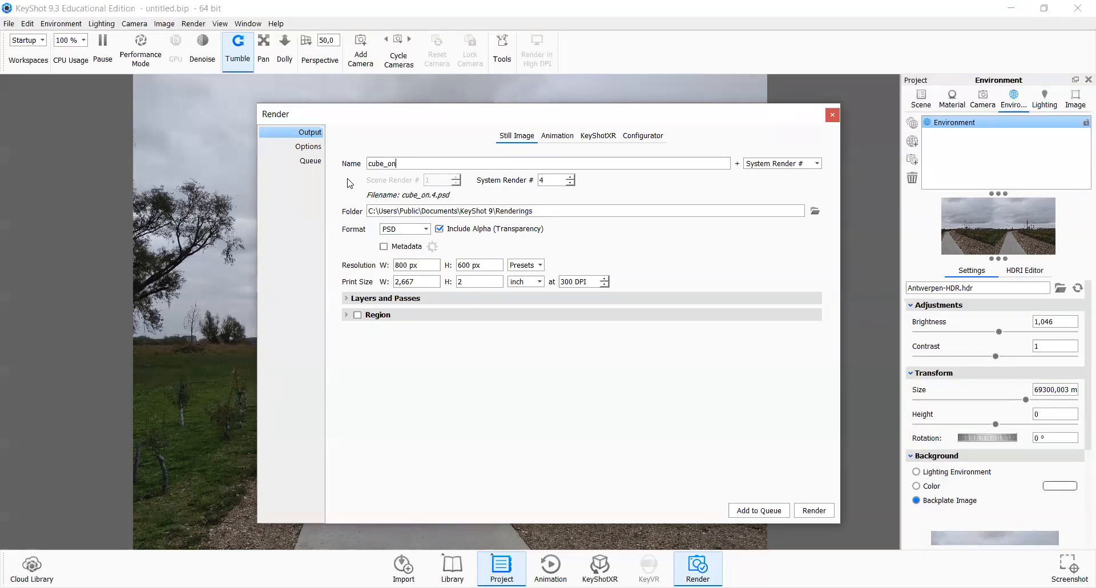
pyautogui.write('_field')
pyautogui.click(814, 511)
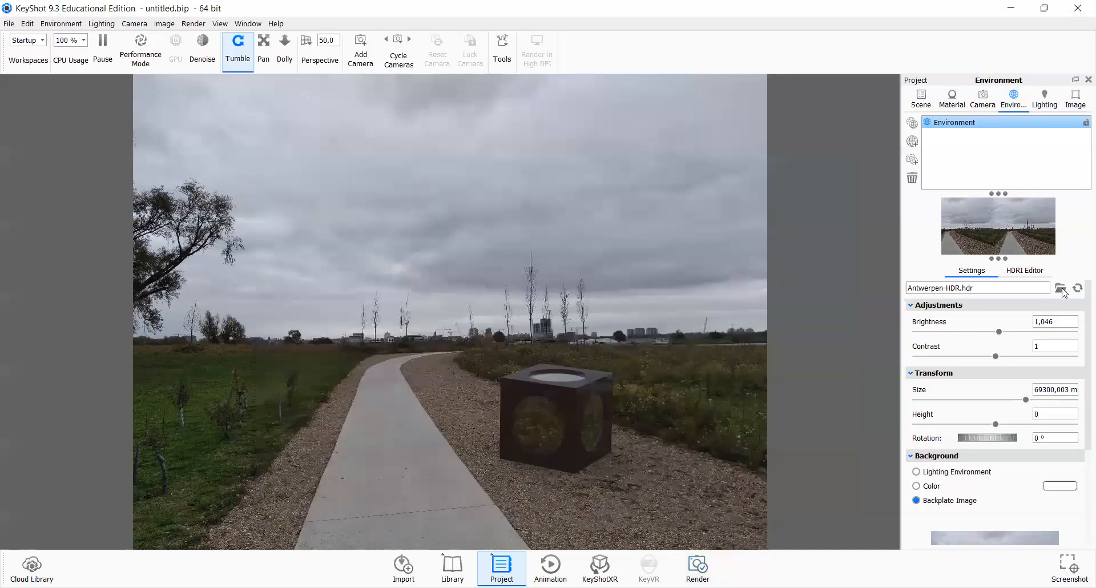
# Step: Replace the environment with the Linkeroever-Townhouses_2.hdr image
pyautogui.click(1060, 288)
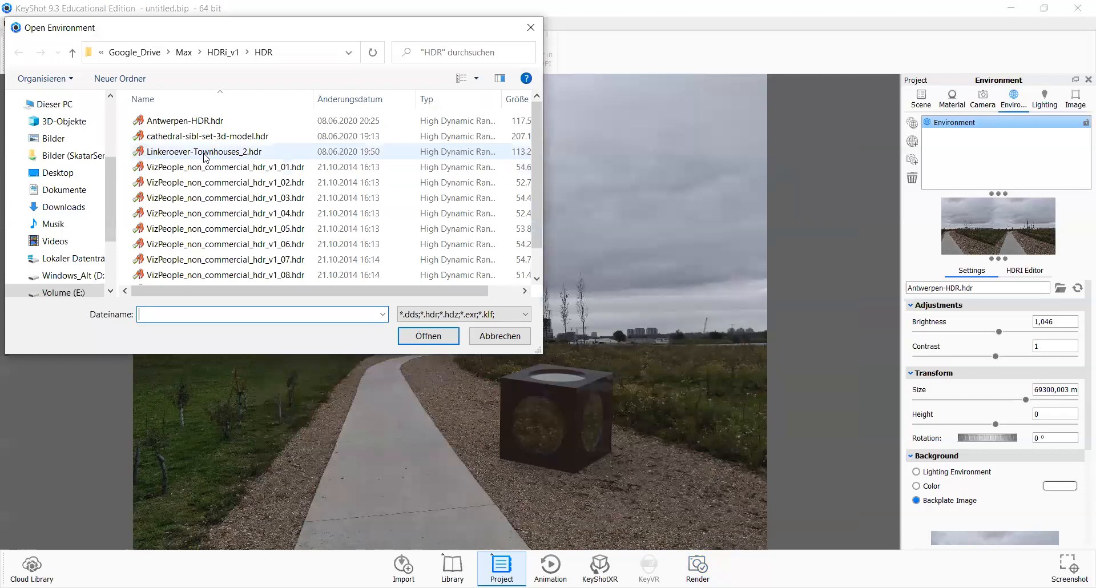
pyautogui.doubleClick(205, 152)
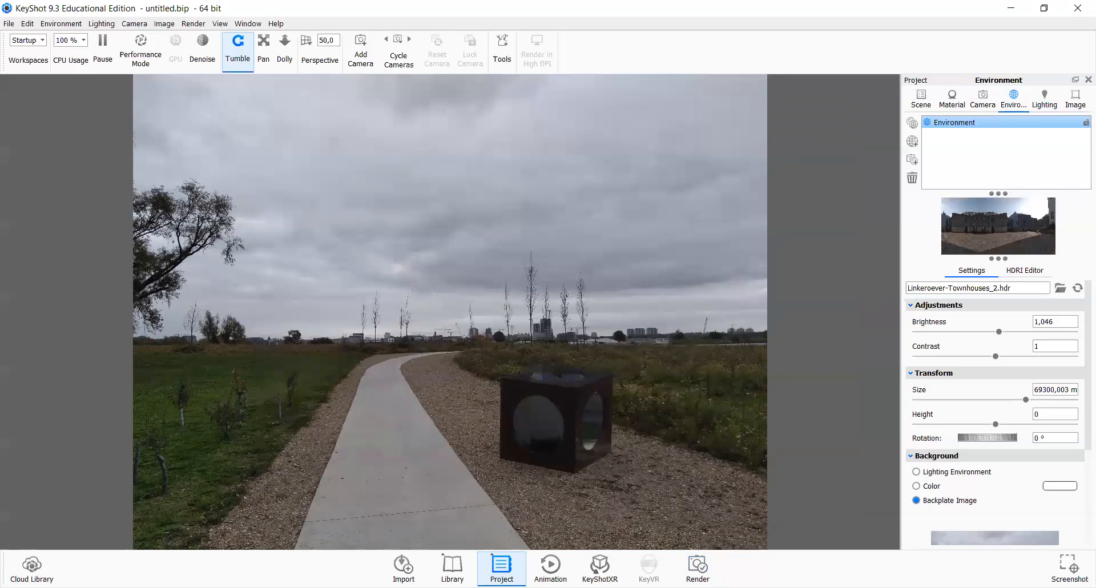
pyautogui.click(1059, 289)
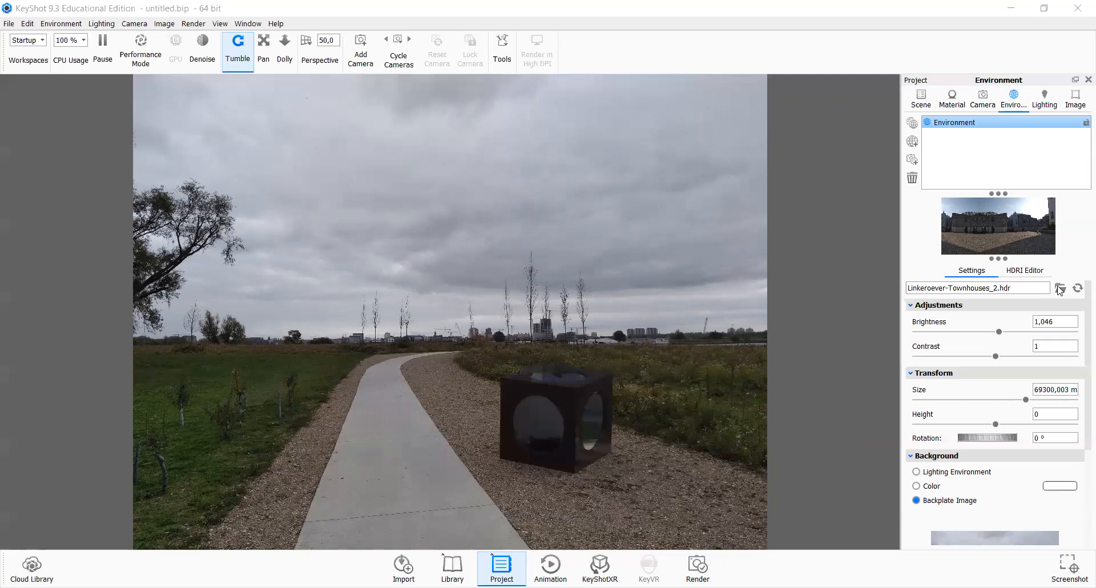
# Step: Orbit the camera around the cube and set the environment size to 100000 mm
pyautogui.doubleClick(495, 395)
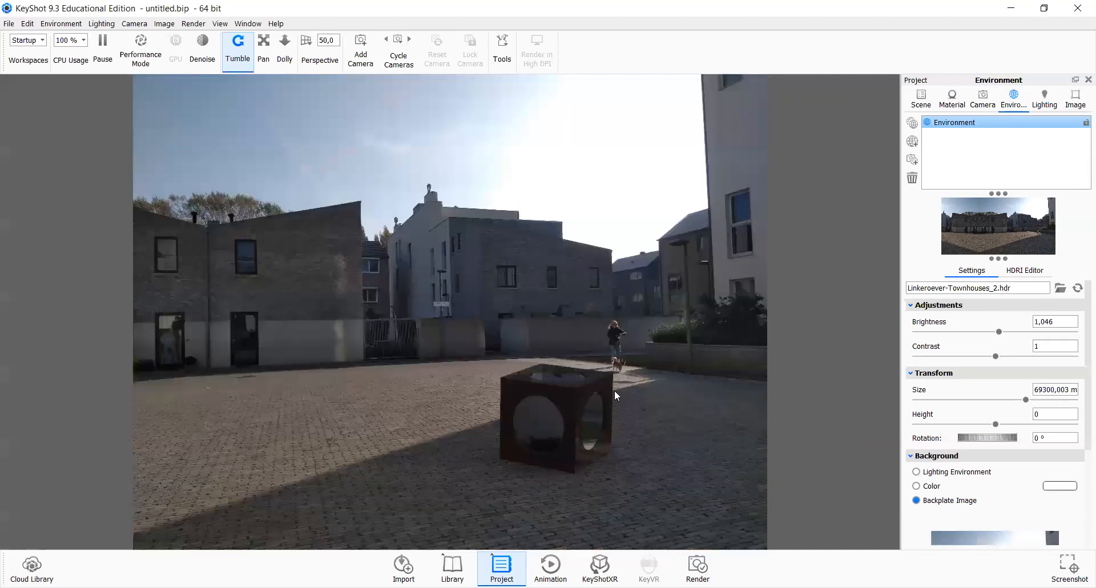
pyautogui.moveTo(615, 390); pyautogui.dragTo(696, 391)
pyautogui.moveTo(602, 399); pyautogui.dragTo(621, 385)
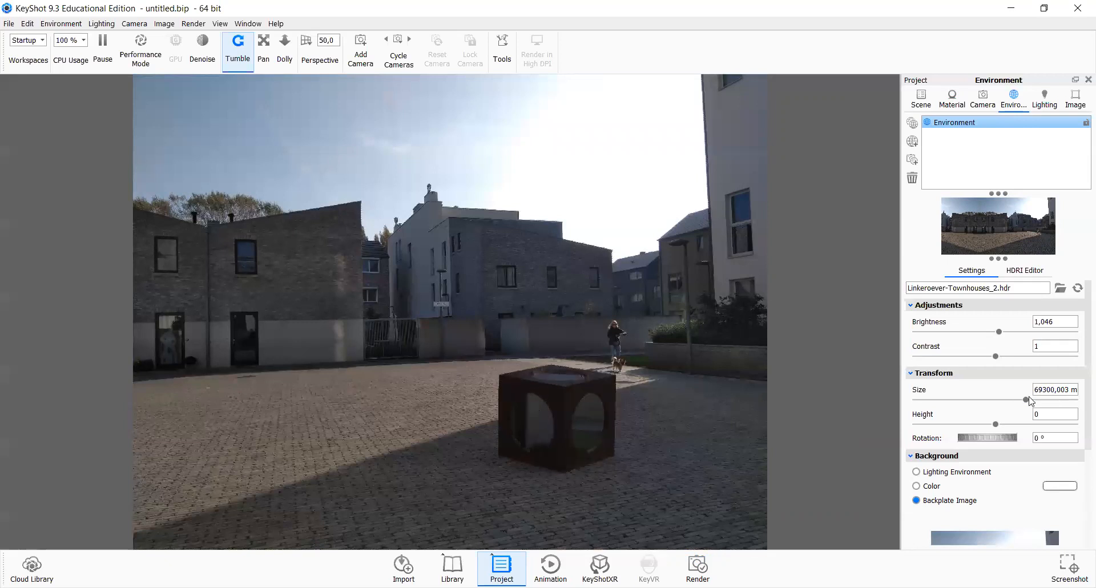
pyautogui.moveTo(1030, 401); pyautogui.dragTo(1080, 402)
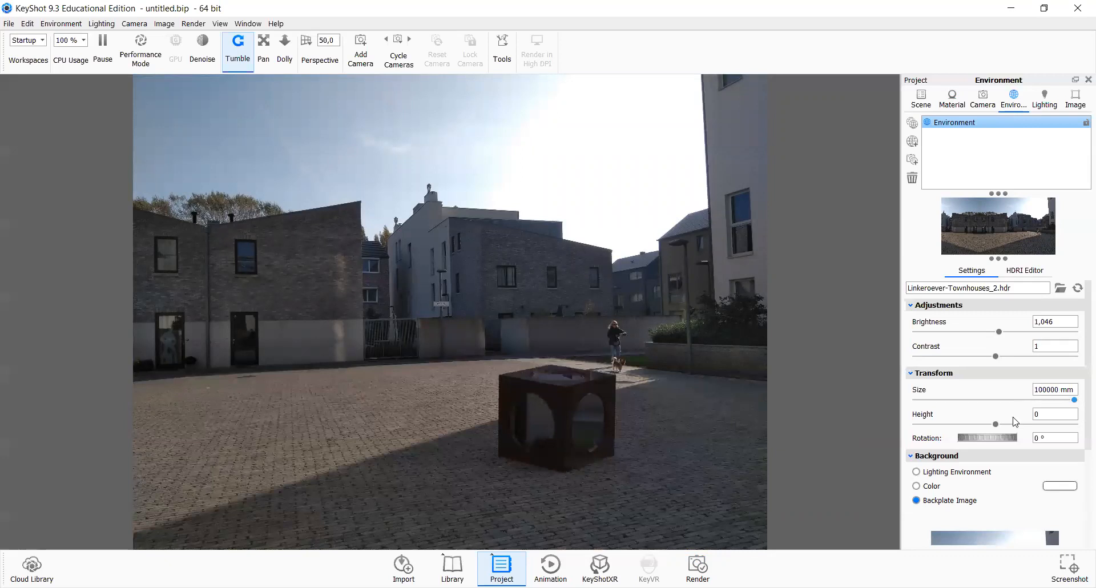
# Step: Orbit and zoom the camera to frame the cube in the courtyard
pyautogui.moveTo(504, 388); pyautogui.dragTo(365, 395)
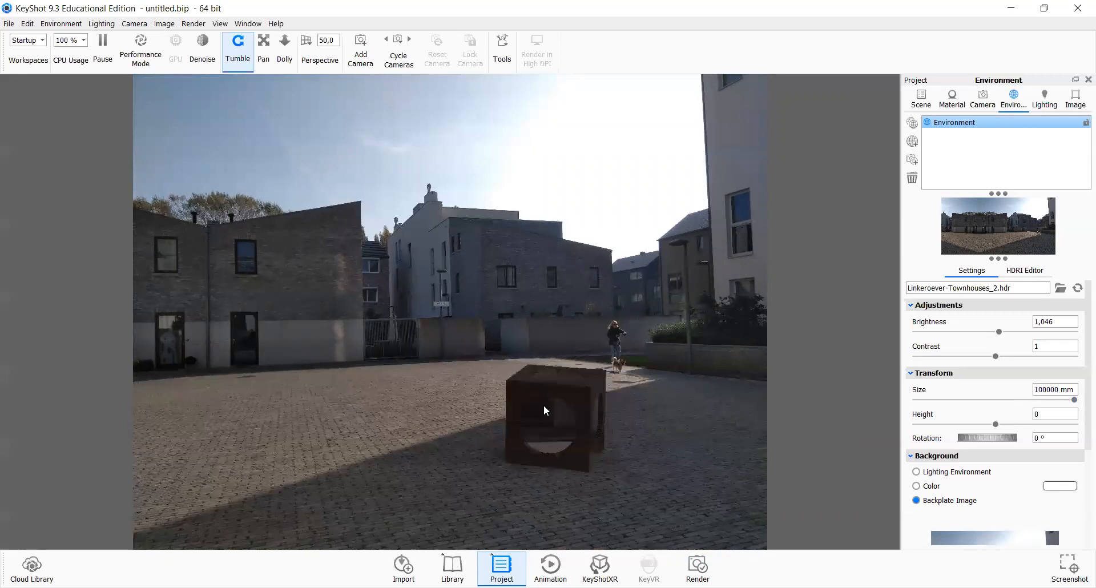
pyautogui.scroll(-5, 523, 384)
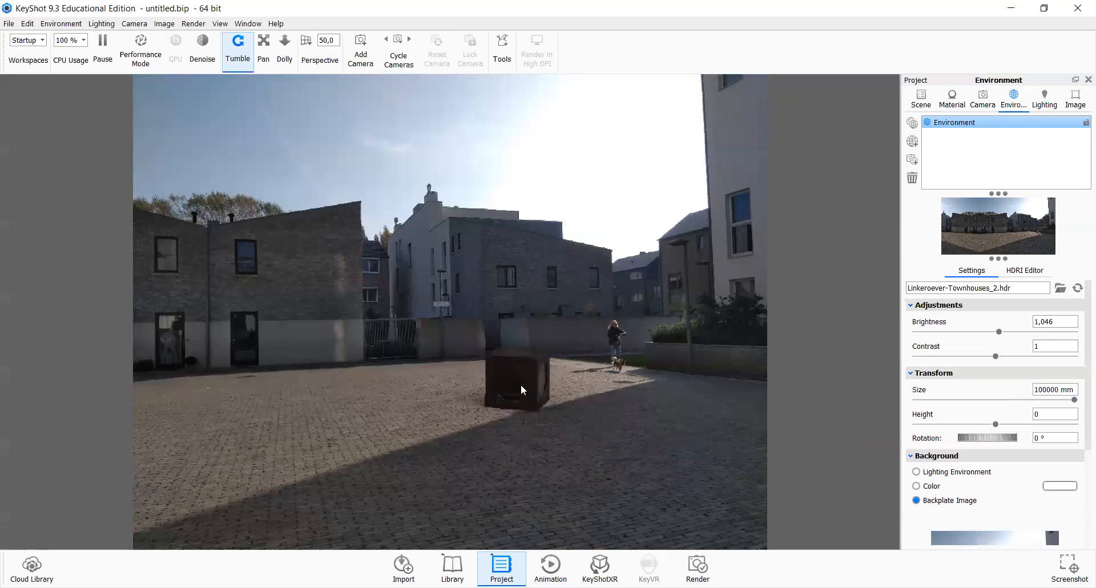
pyautogui.scroll(2, 491, 399)
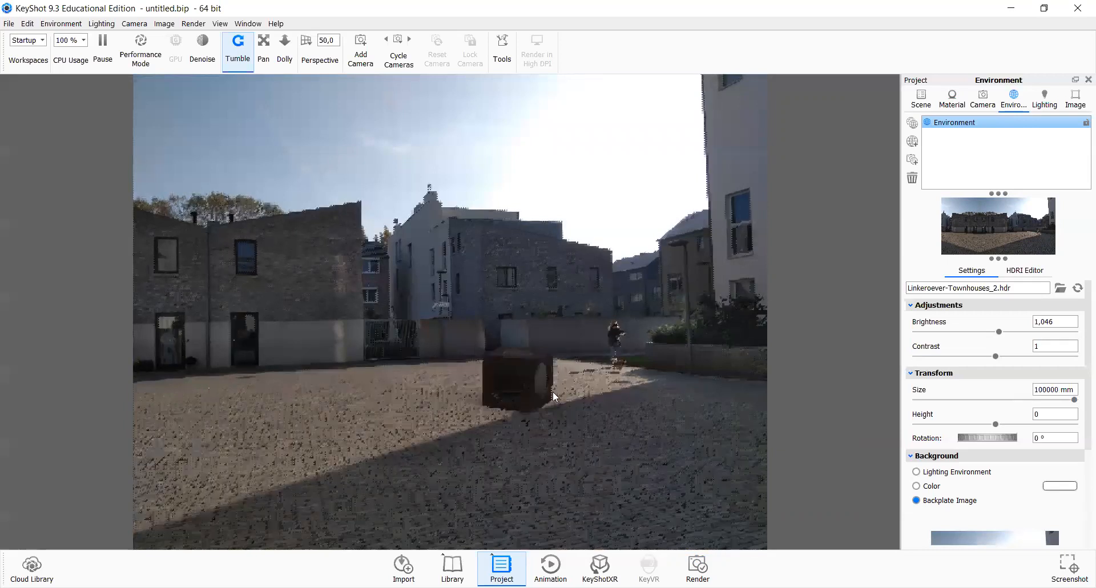
pyautogui.moveTo(552, 391); pyautogui.dragTo(528, 390)
pyautogui.scroll(2, 550, 444)
pyautogui.moveTo(514, 436); pyautogui.dragTo(465, 429)
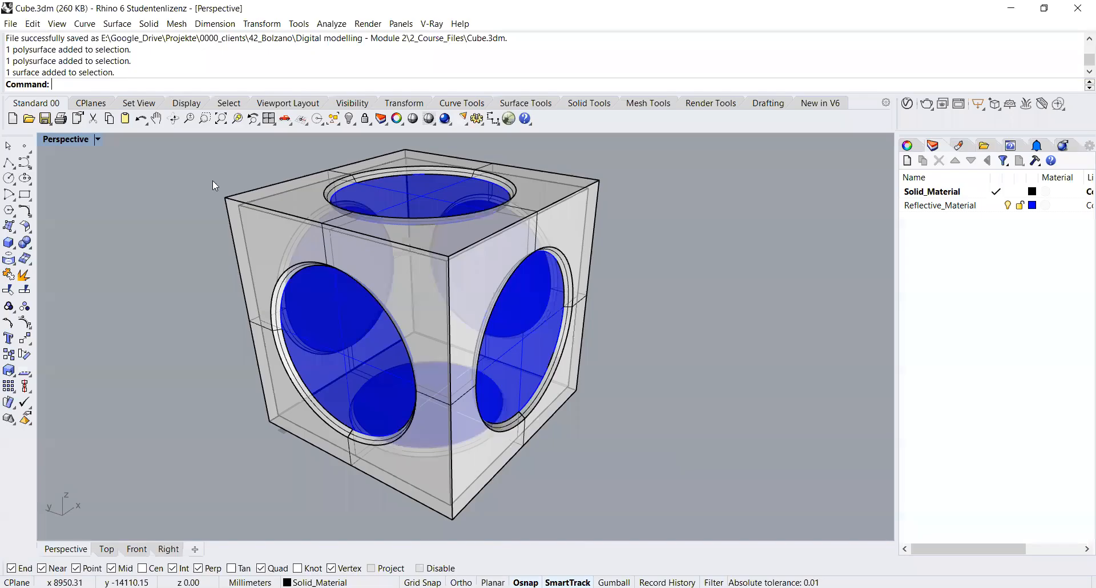
# Step: Undo the previous scaling of the cube and scale it by a factor of 10 about the origin
pyautogui.click(140, 118)
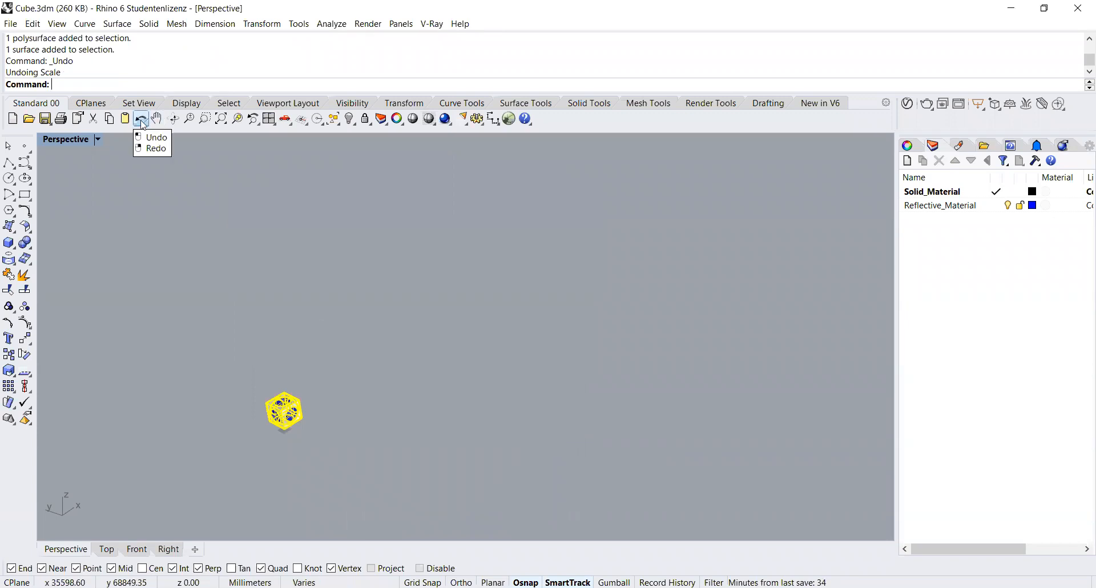
pyautogui.rightClick(141, 119)
pyautogui.hotkey('ctrl', 'z')
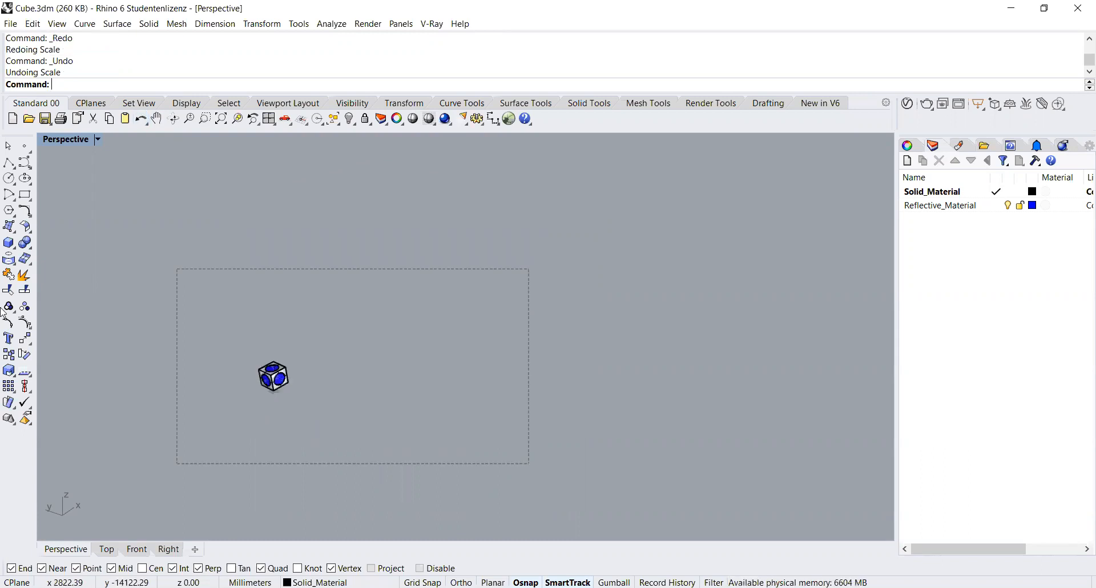
pyautogui.click(9, 370)
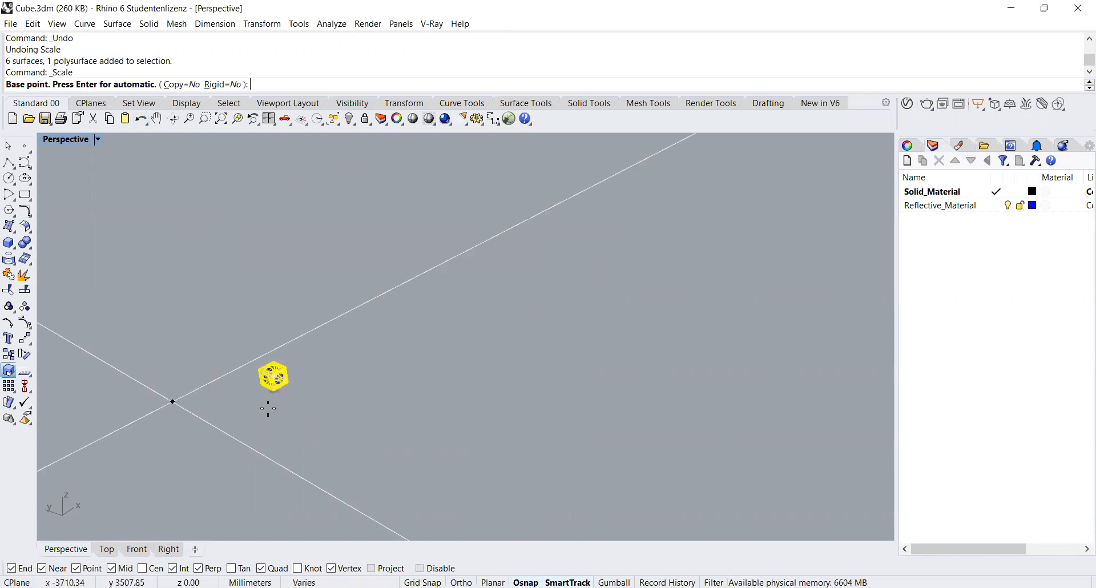
pyautogui.write('0')
pyautogui.press('Return')
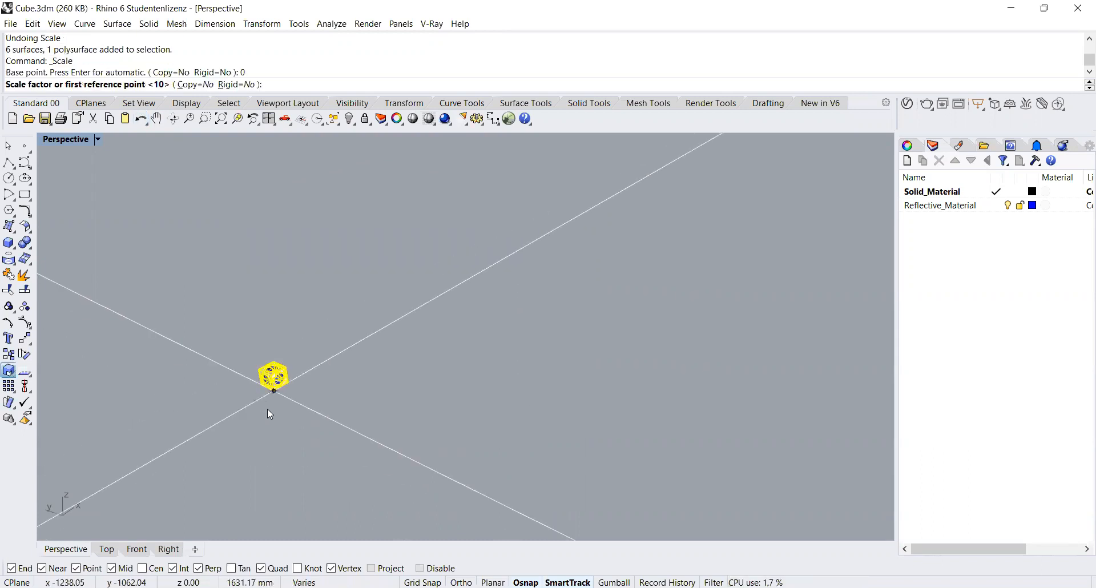
pyautogui.write('10')
pyautogui.press('Return')
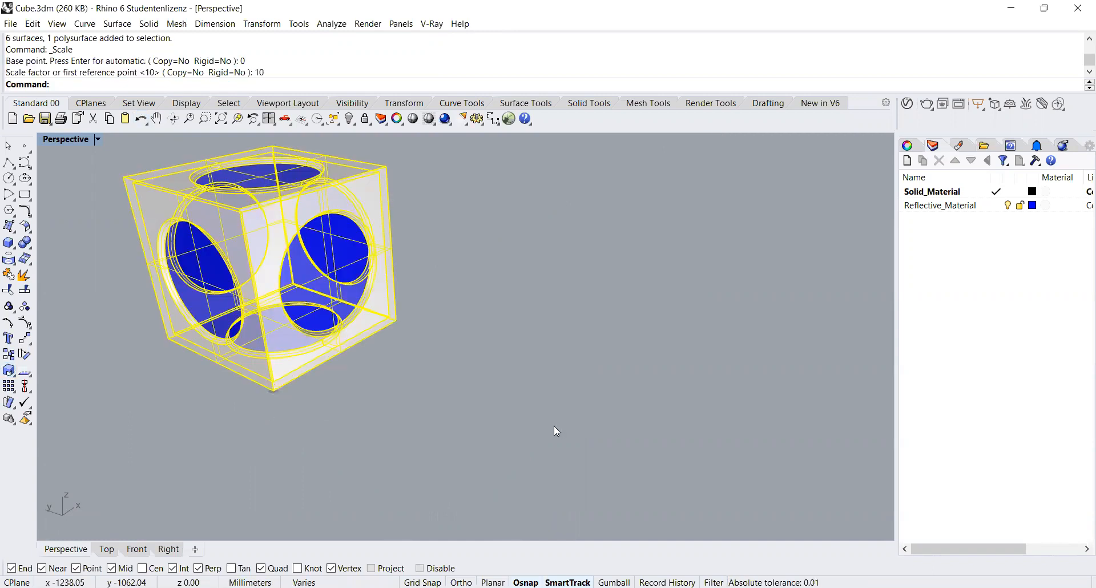
# Step: Deselect the cube and save the model file
pyautogui.click(542, 417)
pyautogui.scroll(-5, 541, 417)
pyautogui.hotkey('ctrl', 's')
pyautogui.scroll(3, 541, 418)
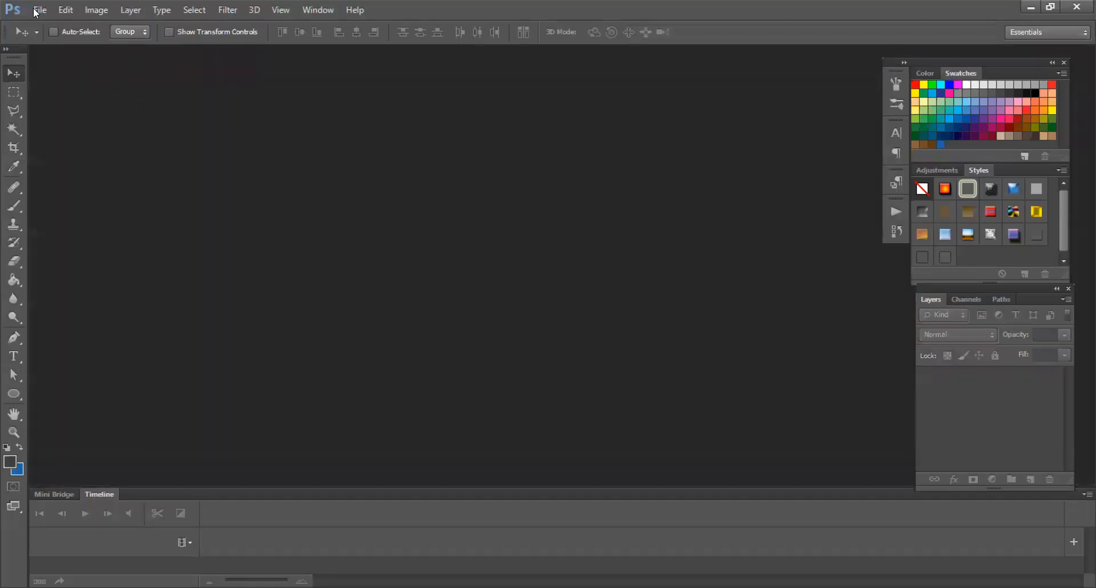
pyautogui.click(39, 10)
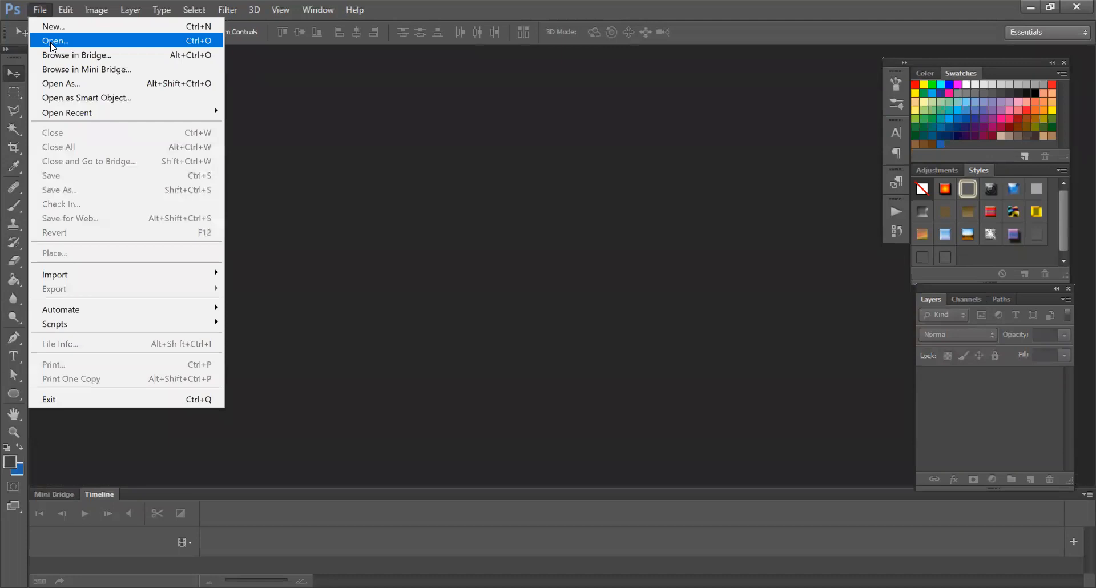
pyautogui.click(52, 42)
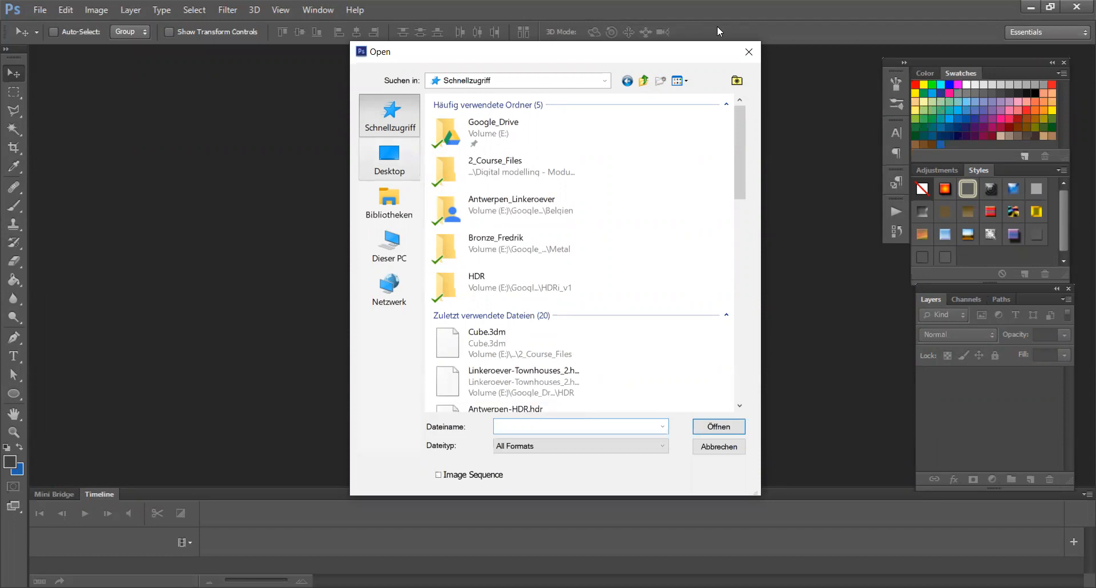
pyautogui.press('Escape')
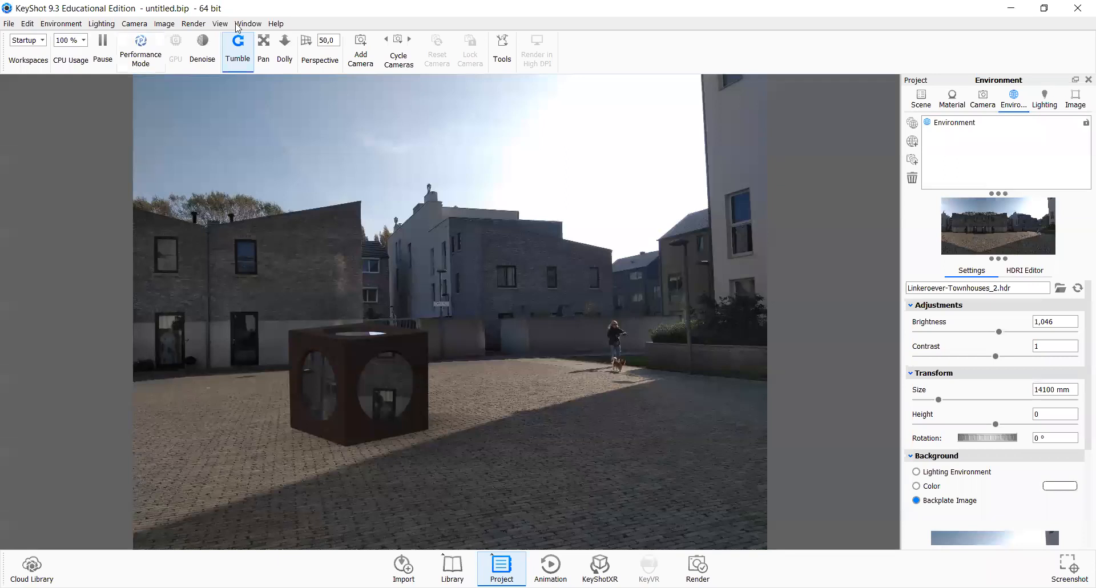
# Step: Render the cube_in_village image into the 2_Course_Files folder
pyautogui.click(193, 23)
pyautogui.click(223, 171)
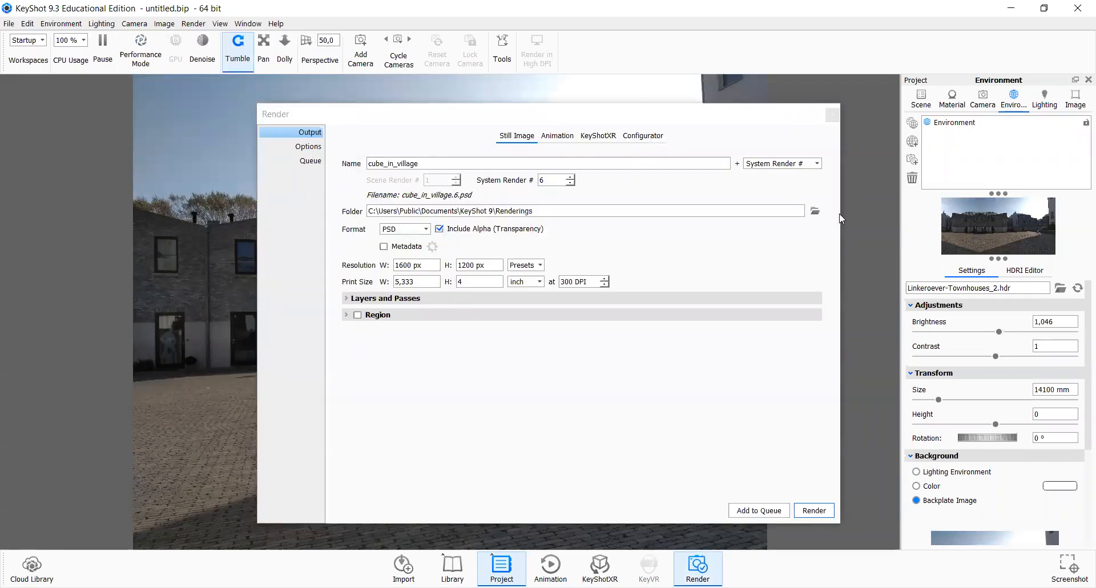
pyautogui.click(815, 210)
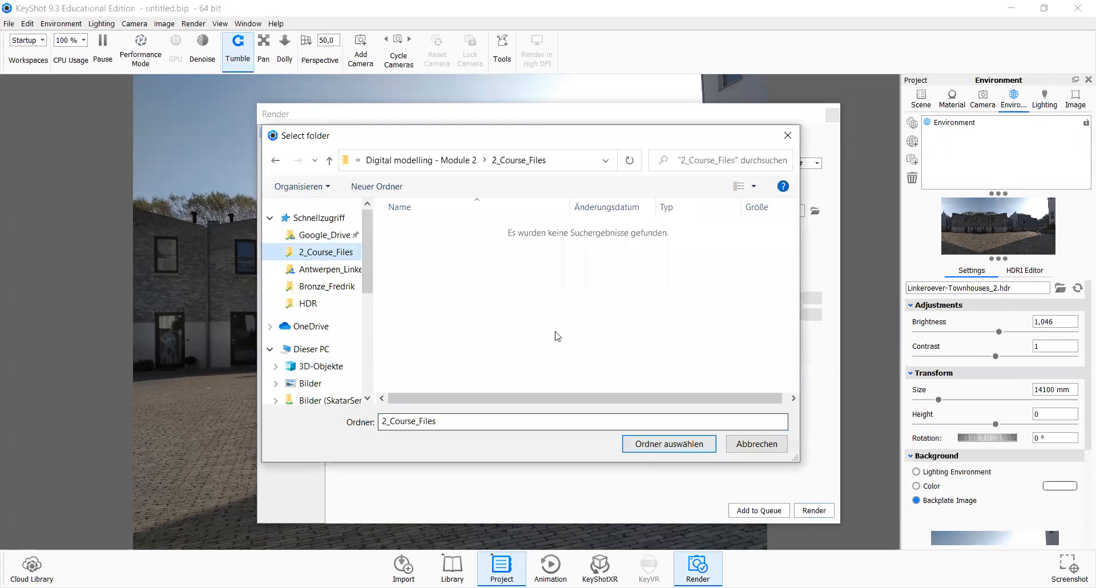
pyautogui.click(657, 445)
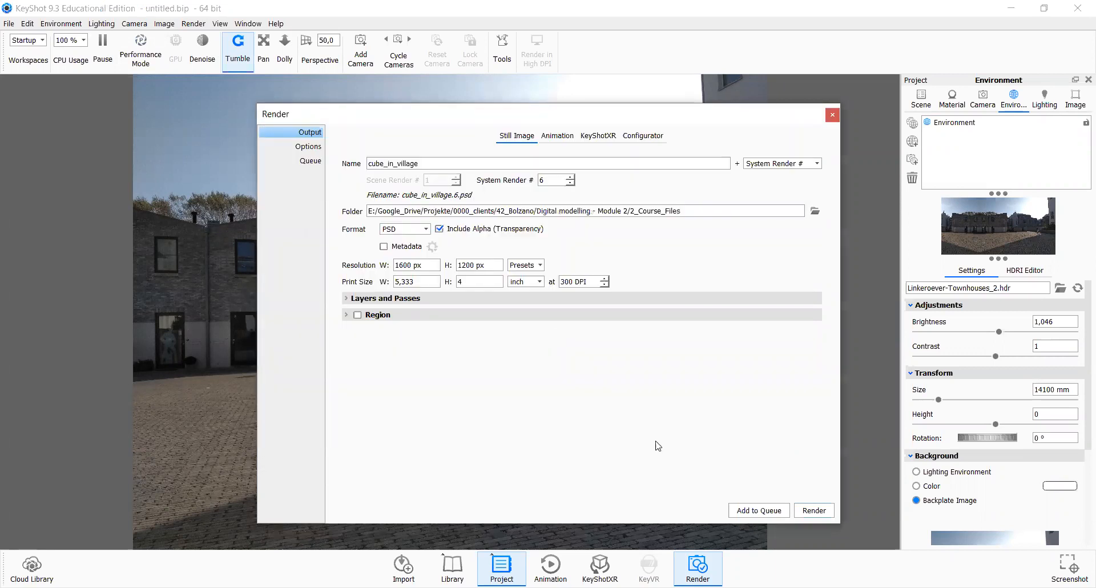
pyautogui.click(813, 510)
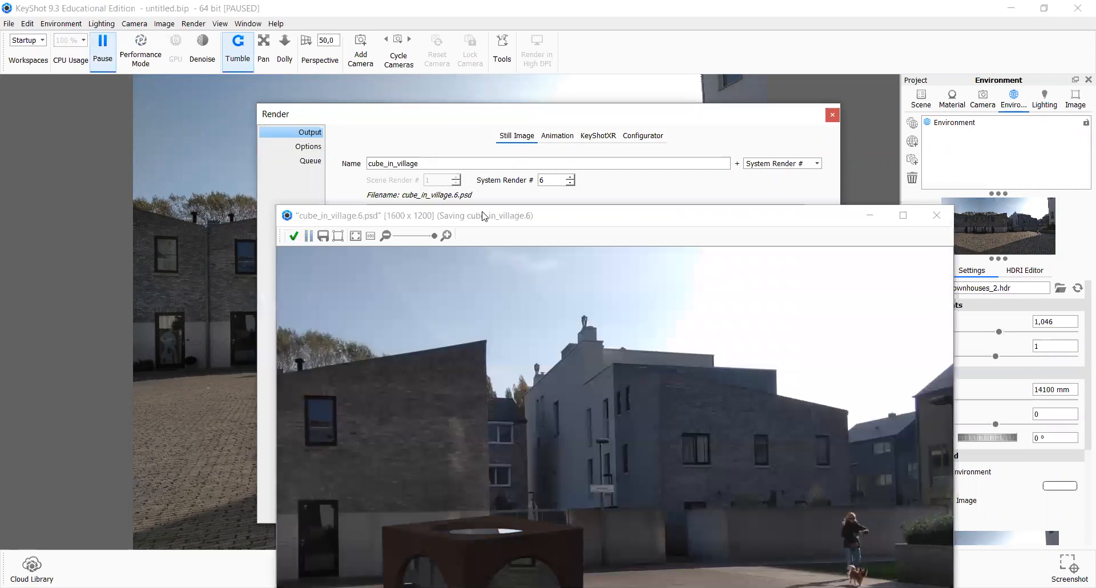
pyautogui.moveTo(483, 216); pyautogui.dragTo(438, 96)
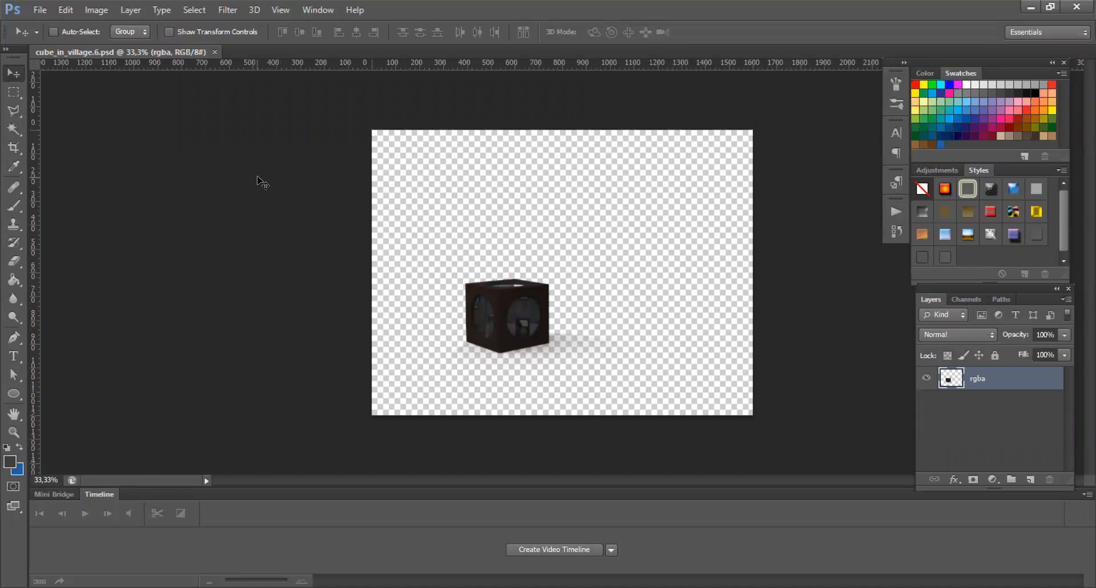
# Step: Place the courtyard photo IMG_20181019_112343 into the render and move it below the rgba layer
pyautogui.click(219, 587)
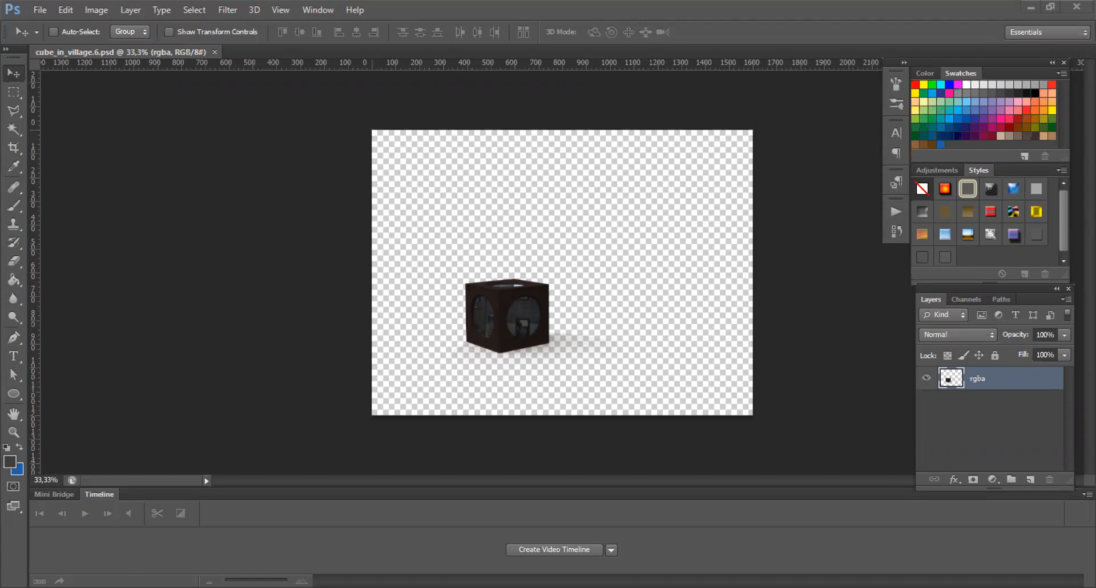
pyautogui.click(15, 75)
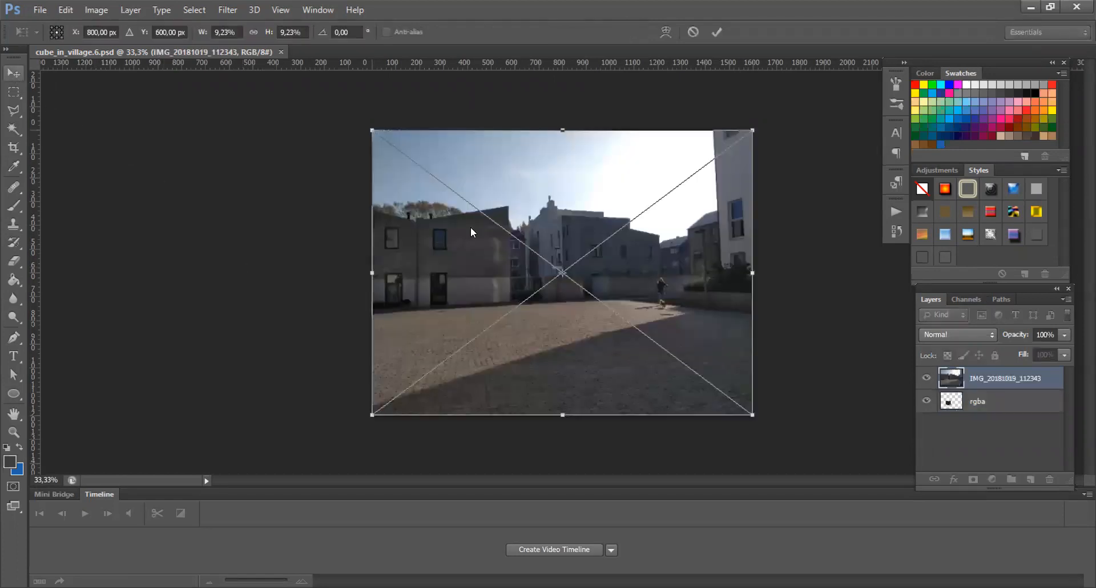
pyautogui.click(473, 232)
pyautogui.moveTo(1005, 379); pyautogui.dragTo(1014, 423)
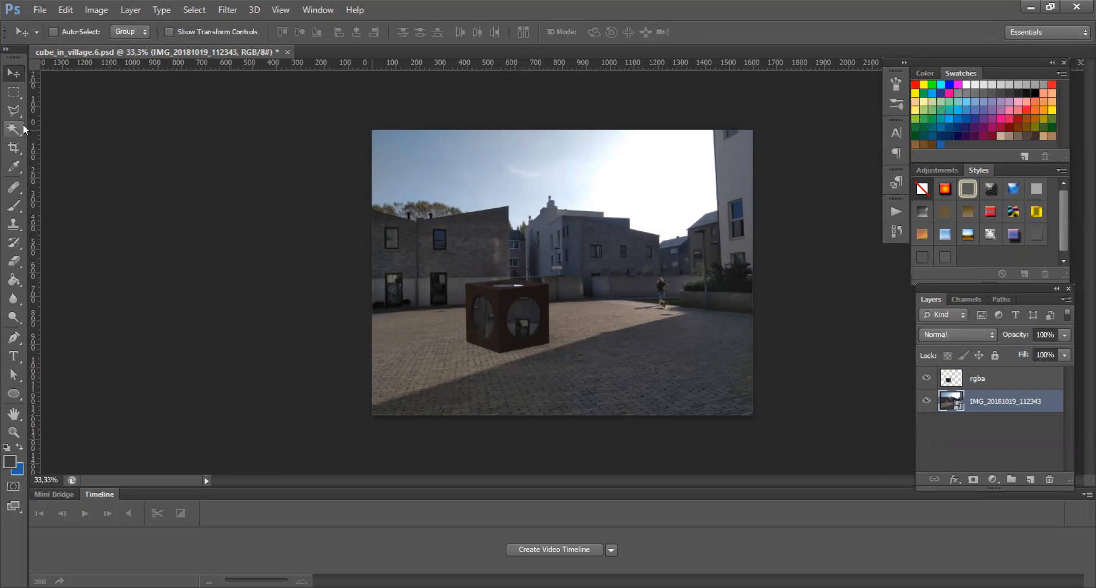
# Step: Select the cube's ground shadow area with a polygonal lasso selection
pyautogui.click(13, 110)
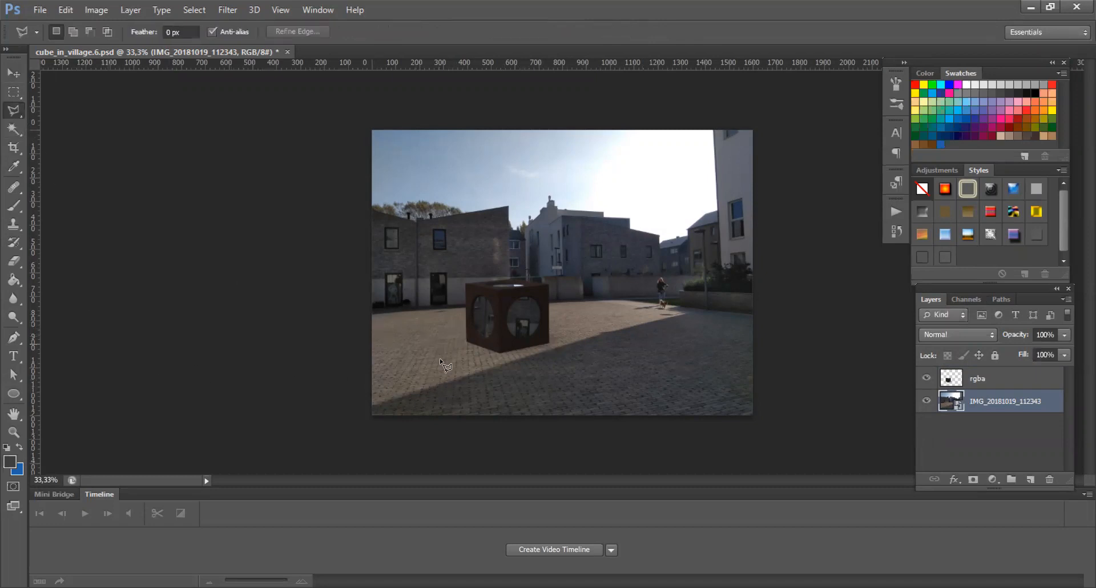
pyautogui.keyDown('alt'); pyautogui.scroll(6, 488, 376); pyautogui.keyUp('alt')
pyautogui.keyDown('alt'); pyautogui.scroll(-3, 669, 327); pyautogui.keyUp('alt')
pyautogui.keyDown('alt'); pyautogui.scroll(3, 645, 340); pyautogui.keyUp('alt')
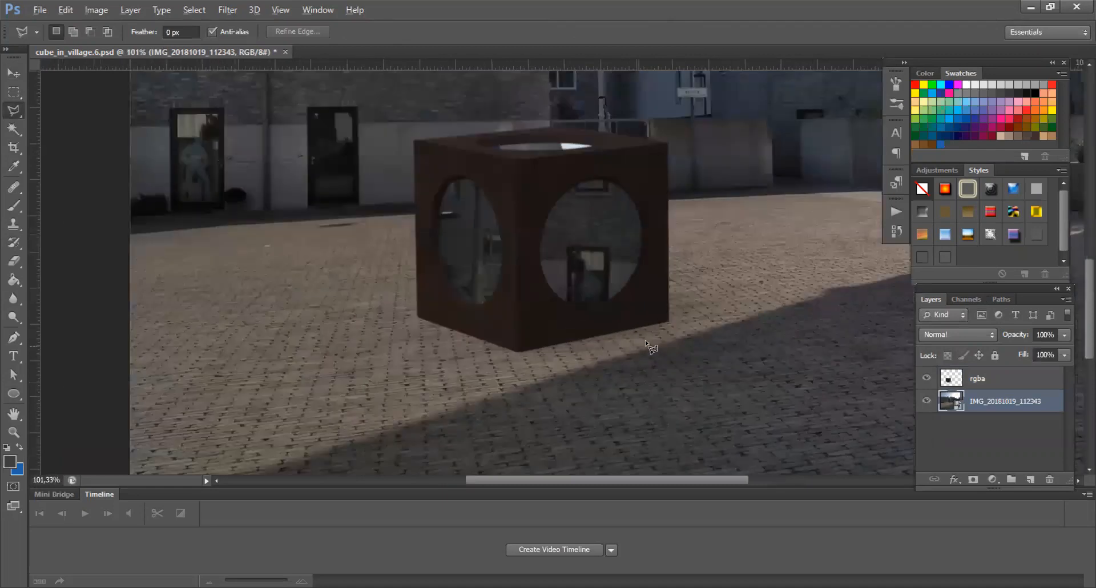
pyautogui.keyDown('alt'); pyautogui.scroll(-2, 645, 340); pyautogui.keyUp('alt')
pyautogui.keyDown('alt'); pyautogui.scroll(2, 668, 320); pyautogui.keyUp('alt')
pyautogui.click(667, 323)
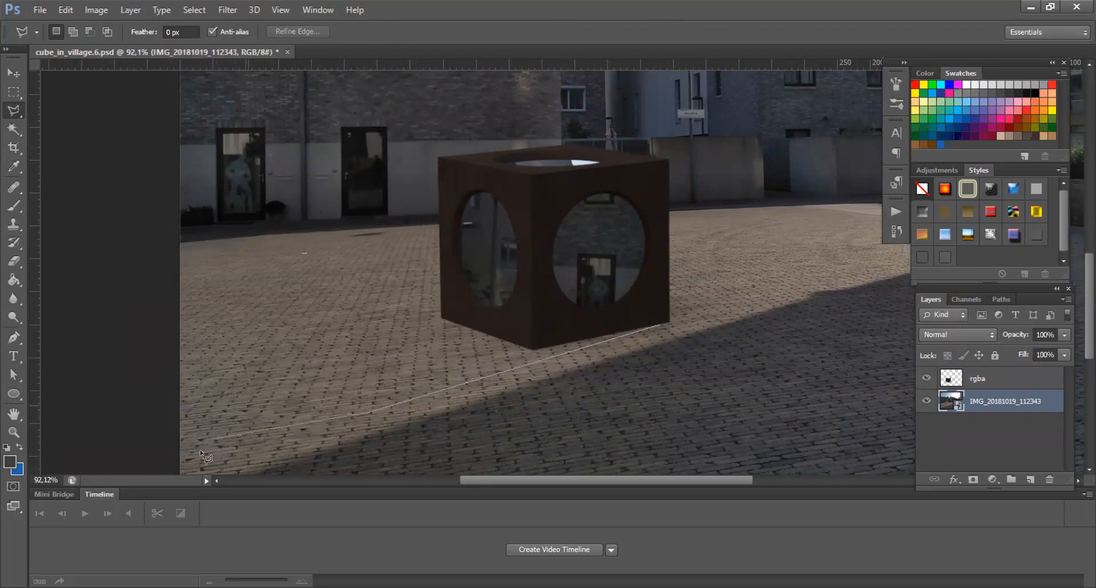
pyautogui.click(161, 471)
pyautogui.click(127, 375)
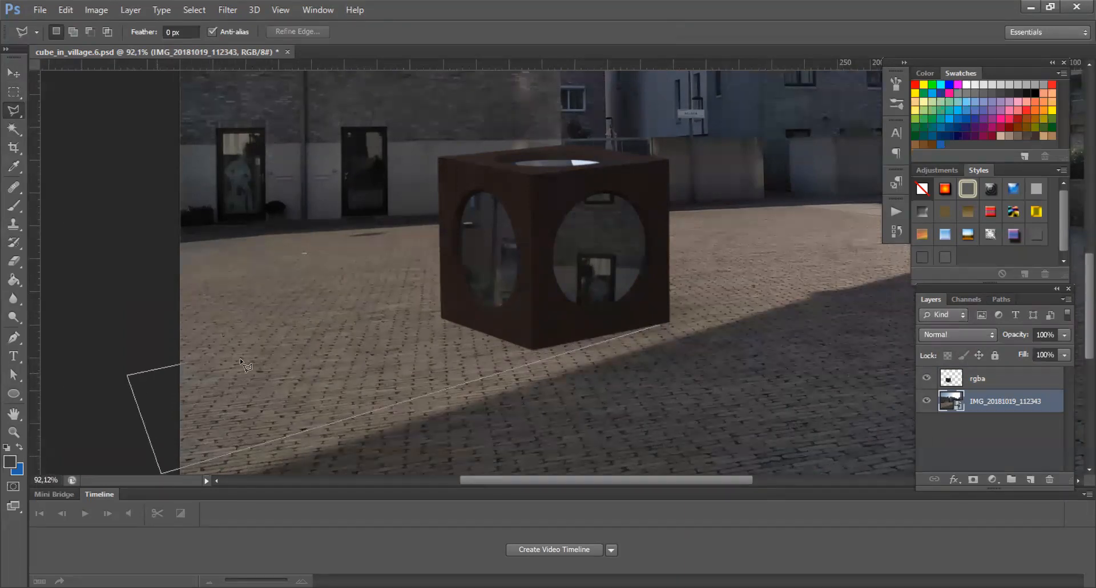
pyautogui.doubleClick(512, 292)
pyautogui.keyDown('alt'); pyautogui.scroll(-3, 629, 318); pyautogui.keyUp('alt')
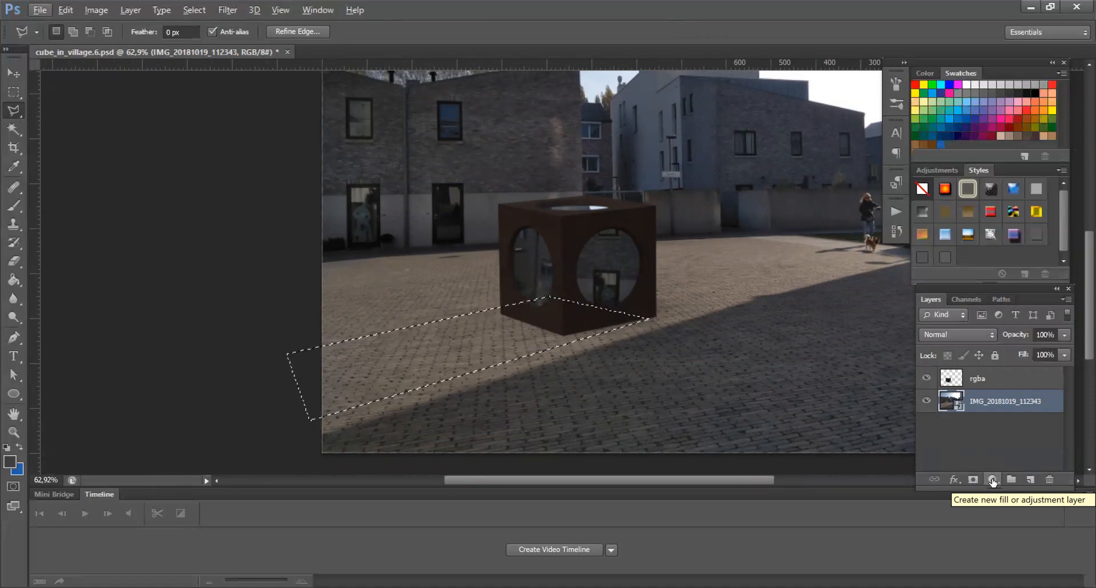
# Step: Add a Brightness/Contrast adjustment layer for the selection with brightness set to -100
pyautogui.click(992, 479)
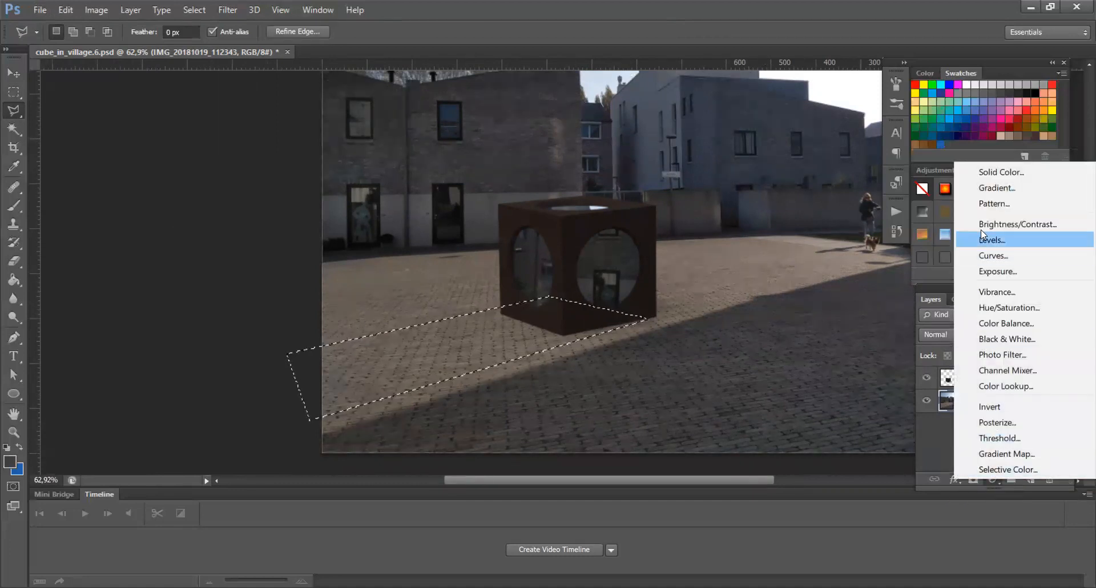
pyautogui.click(998, 226)
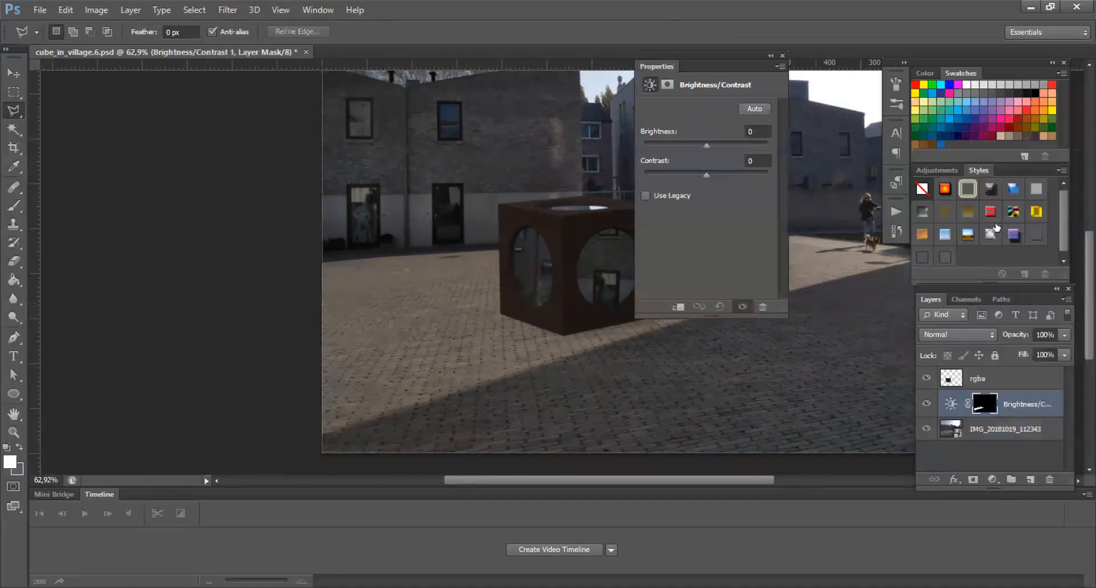
pyautogui.moveTo(707, 144); pyautogui.dragTo(665, 142)
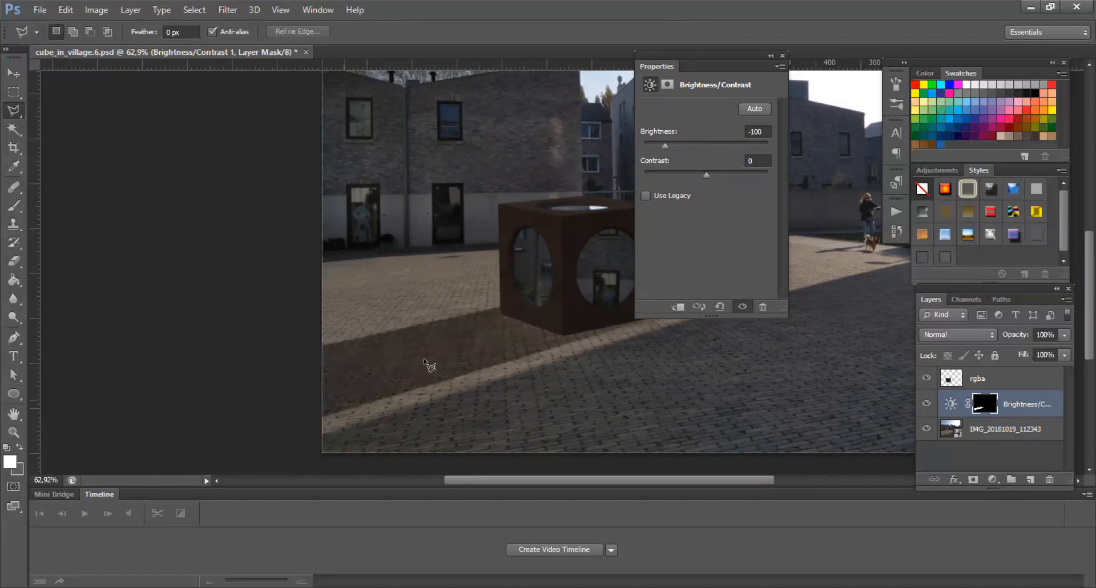
pyautogui.click(783, 55)
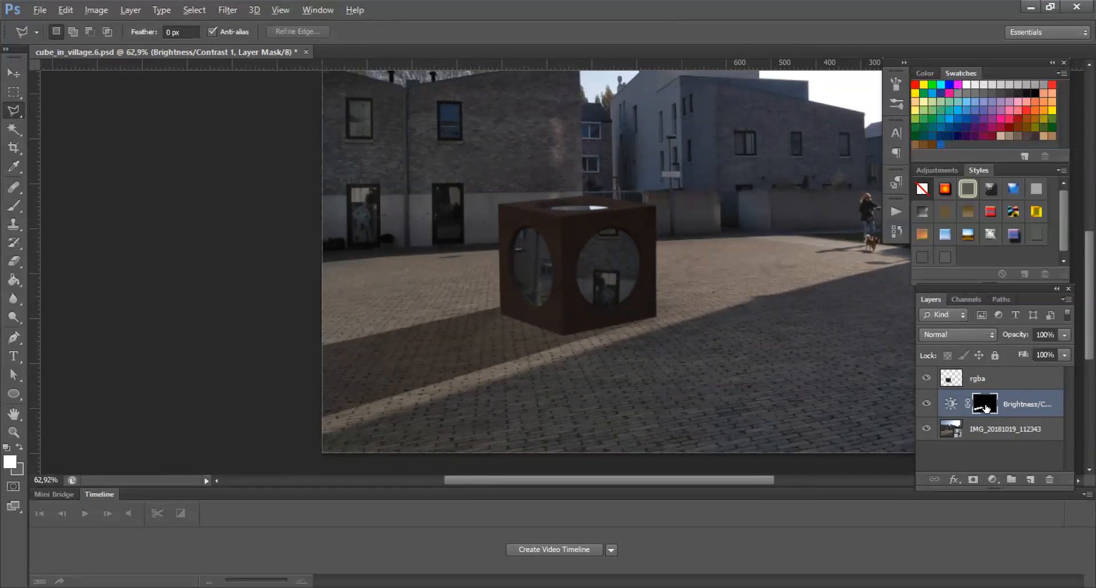
# Step: Soften the Brightness/Contrast layer mask with a Gaussian Blur of 2,4 pixels radius
pyautogui.keyDown('alt'); pyautogui.click(986, 407); pyautogui.keyUp('alt')
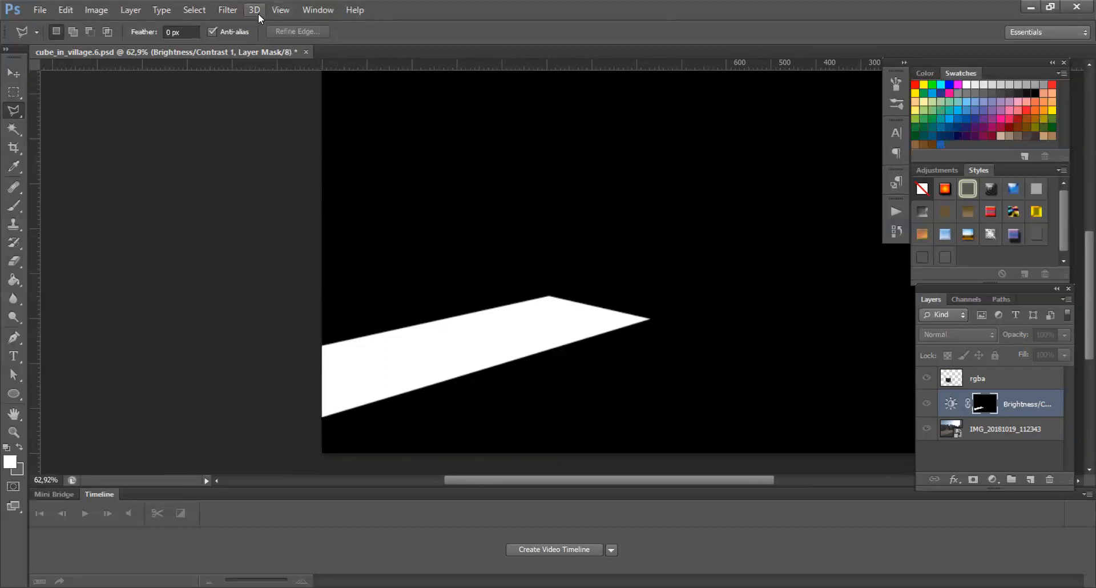
pyautogui.click(228, 10)
pyautogui.moveTo(249, 163)
pyautogui.click(443, 266)
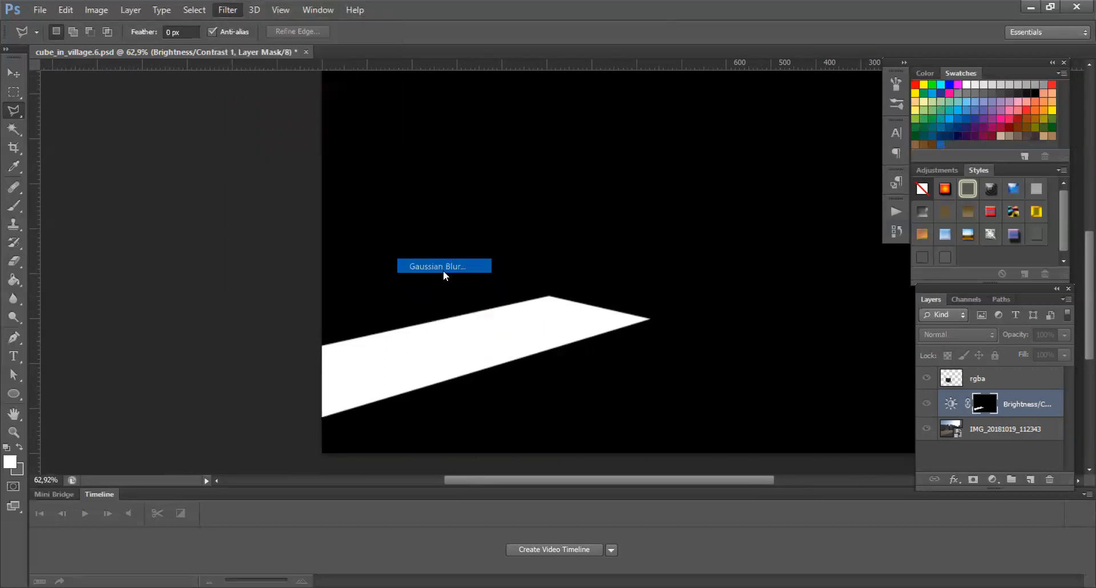
pyautogui.moveTo(695, 383); pyautogui.dragTo(697, 385)
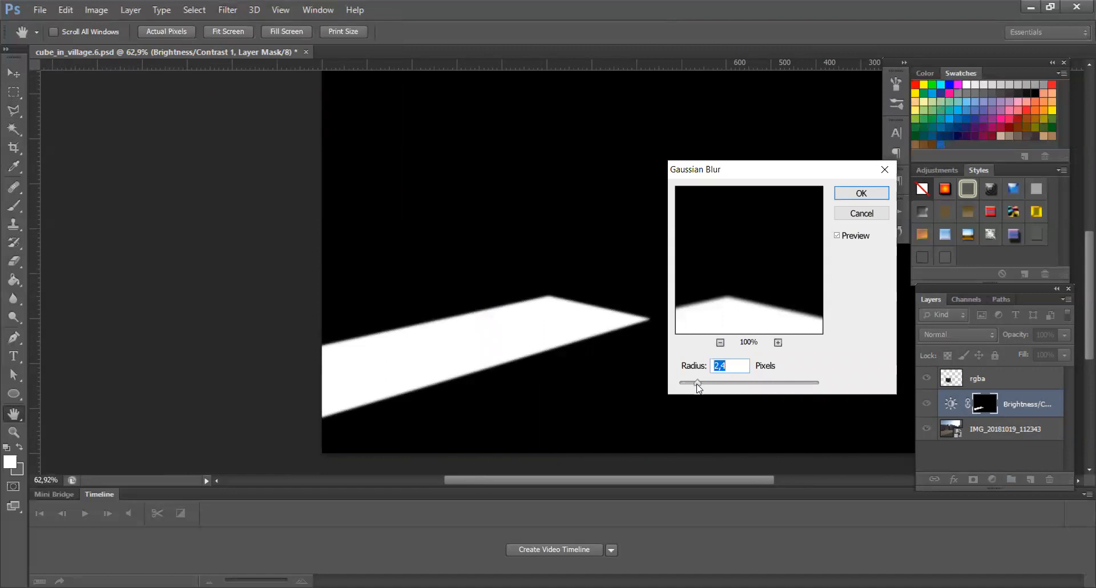
pyautogui.click(861, 193)
# Step: Add a Hue/Saturation adjustment layer above the photo and move it above the Brightness/Contrast layer
pyautogui.press('l')
pyautogui.click(951, 429)
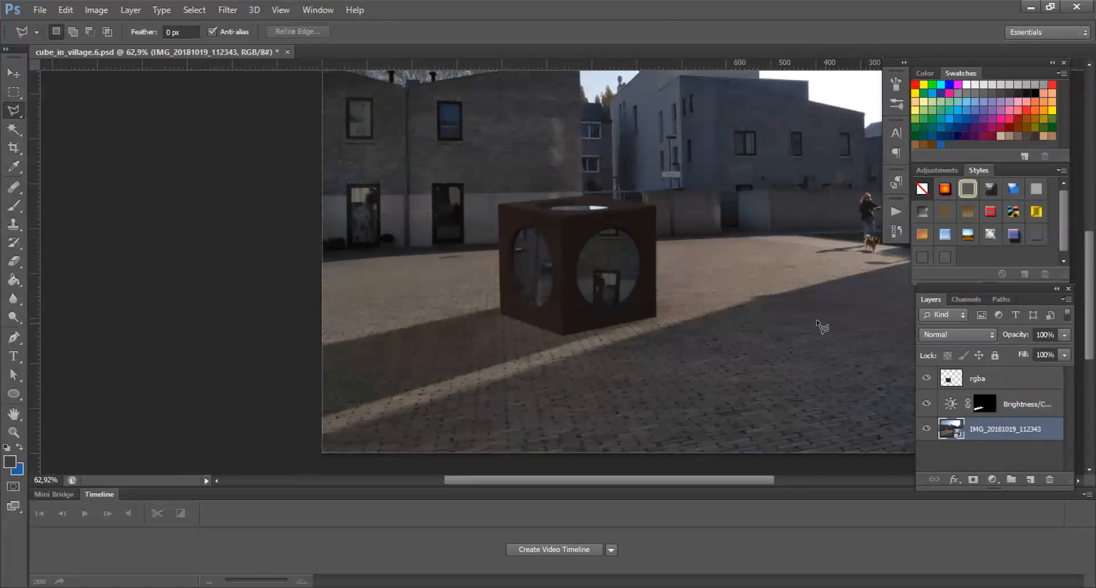
pyautogui.click(993, 479)
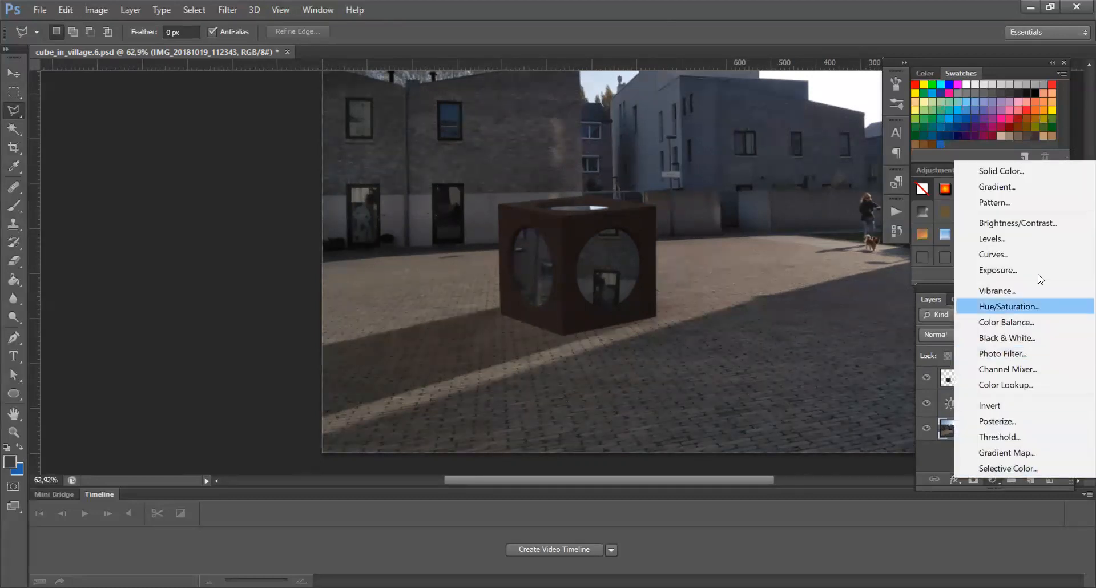
pyautogui.click(1030, 305)
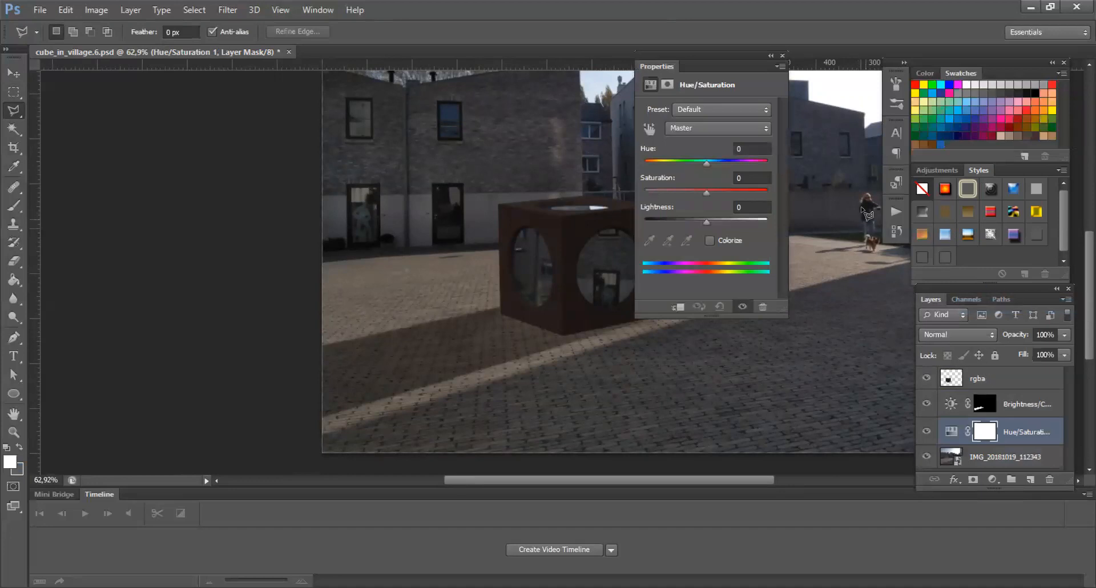
pyautogui.click(782, 56)
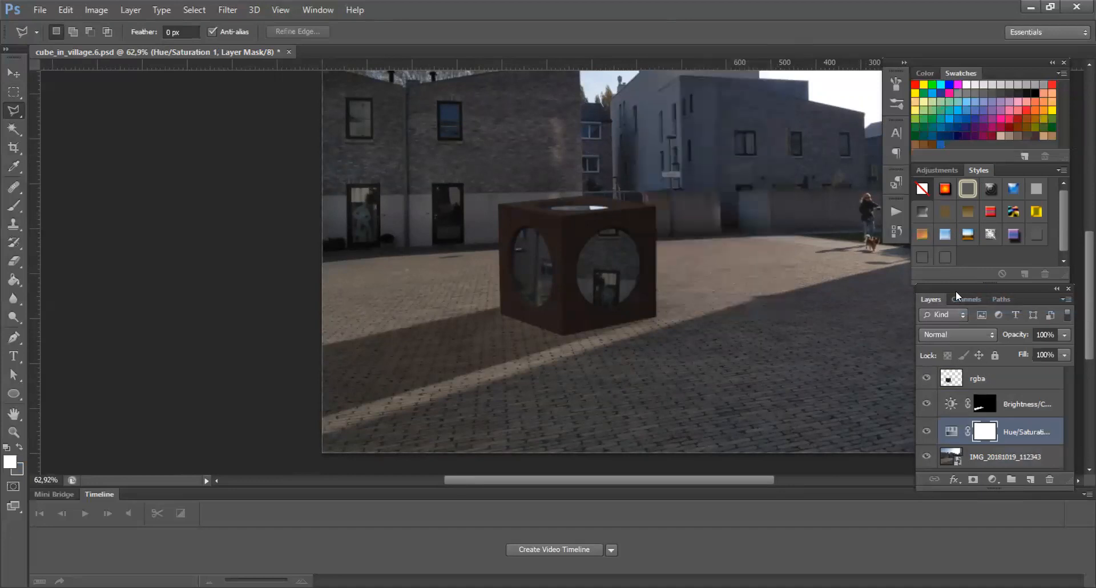
pyautogui.click(1017, 434)
pyautogui.moveTo(1021, 435); pyautogui.dragTo(1018, 397)
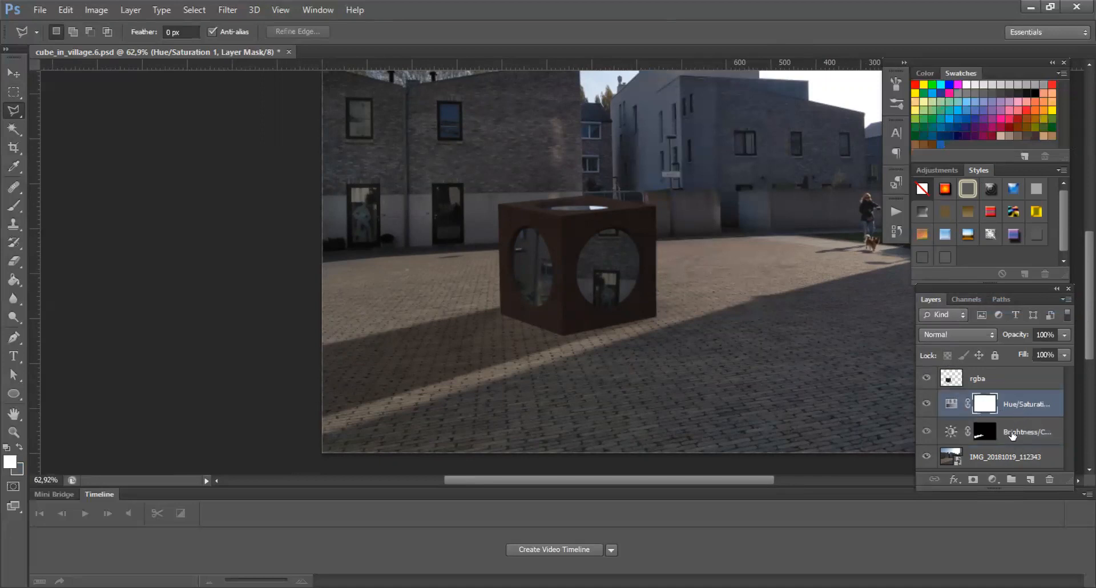
# Step: Copy the Brightness/Contrast layer mask into the Hue/Saturation layer's mask
pyautogui.keyDown('alt'); pyautogui.click(981, 437); pyautogui.keyUp('alt')
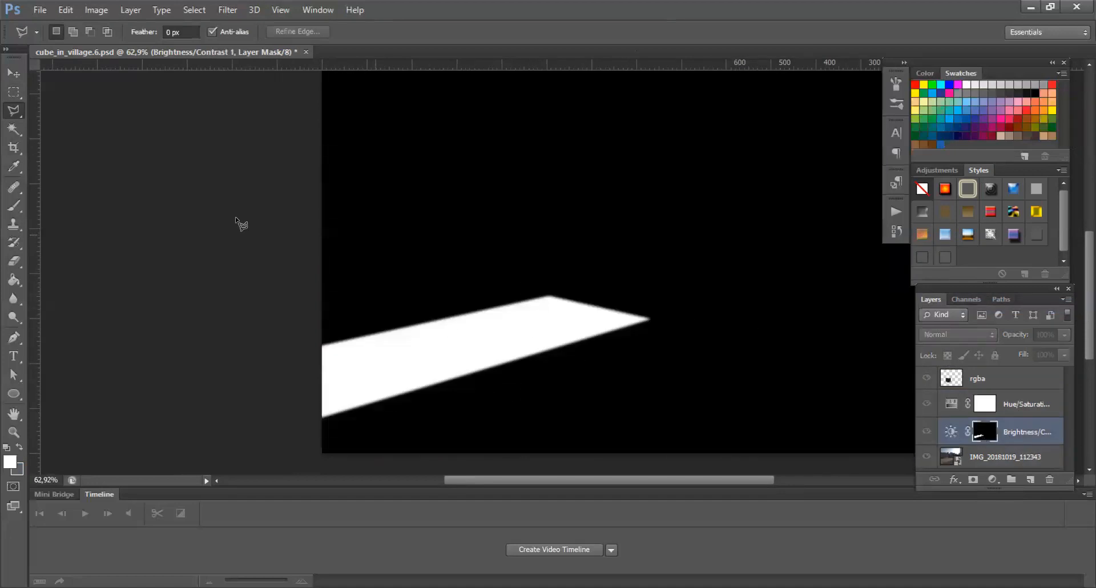
pyautogui.click(5, 75)
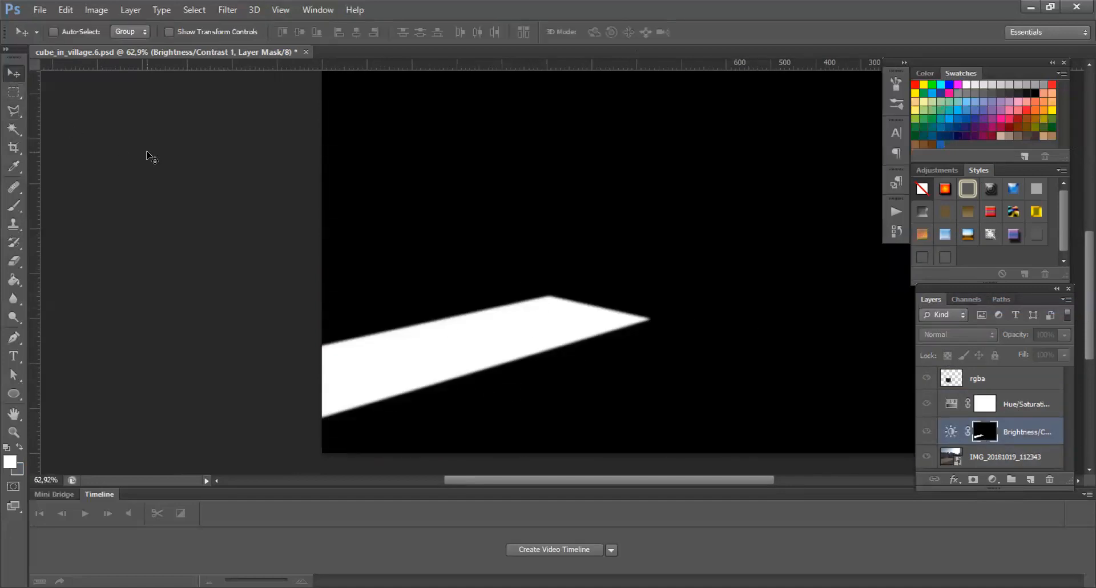
pyautogui.hotkey('ctrl', 'a')
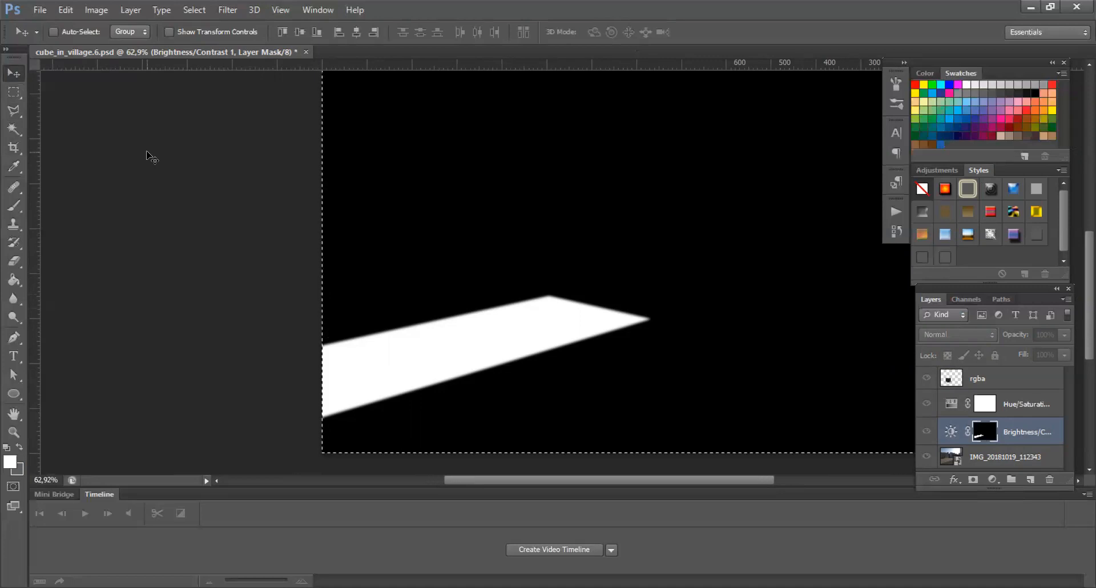
pyautogui.click(952, 404)
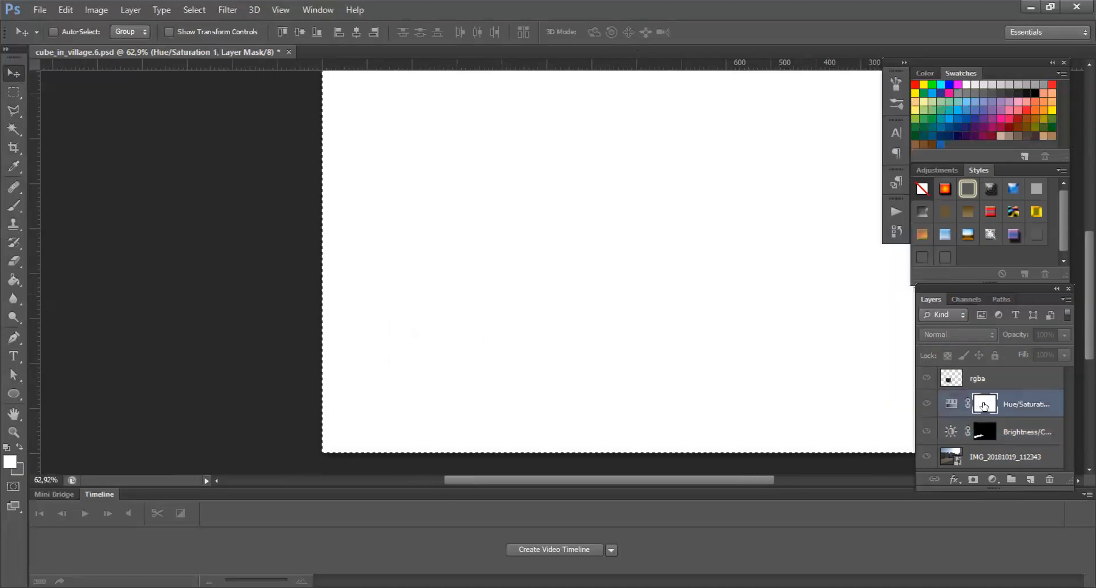
pyautogui.hotkey('ctrl', 'v')
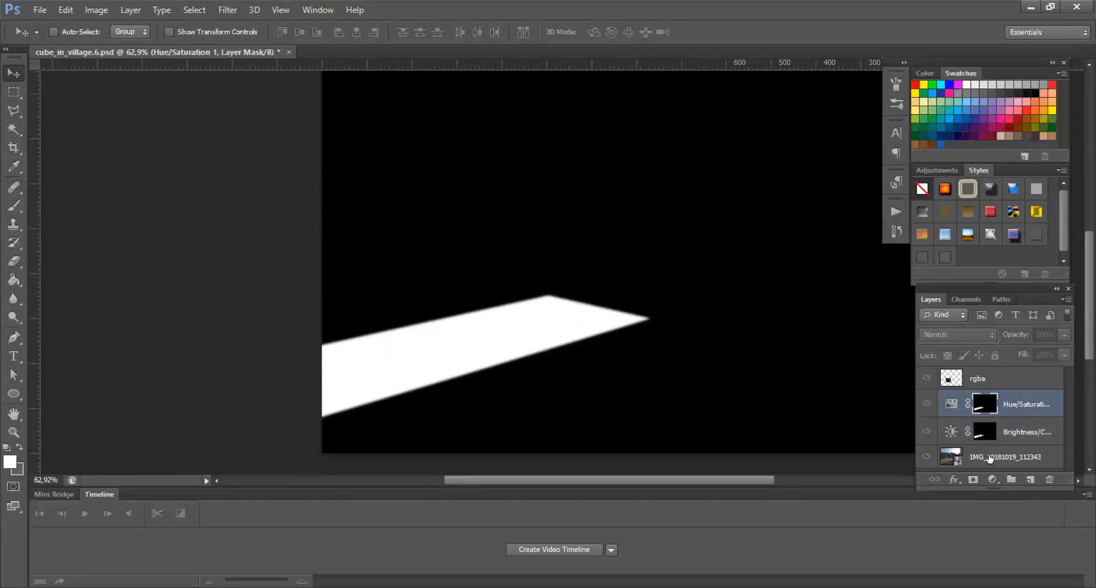
pyautogui.click(989, 458)
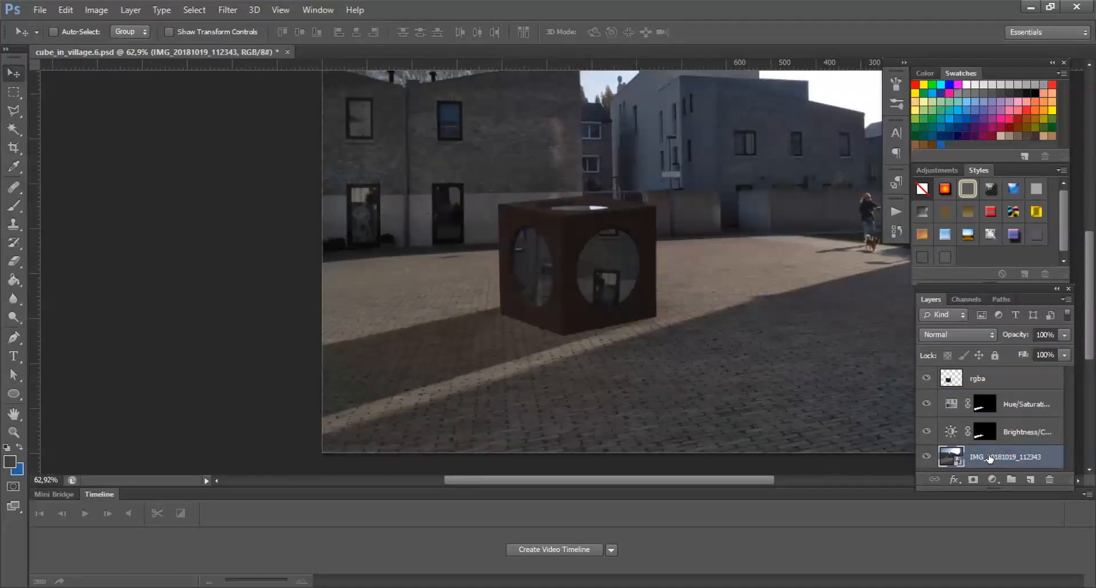
# Step: Set the Hue/Saturation layer's saturation to -100
pyautogui.doubleClick(950, 405)
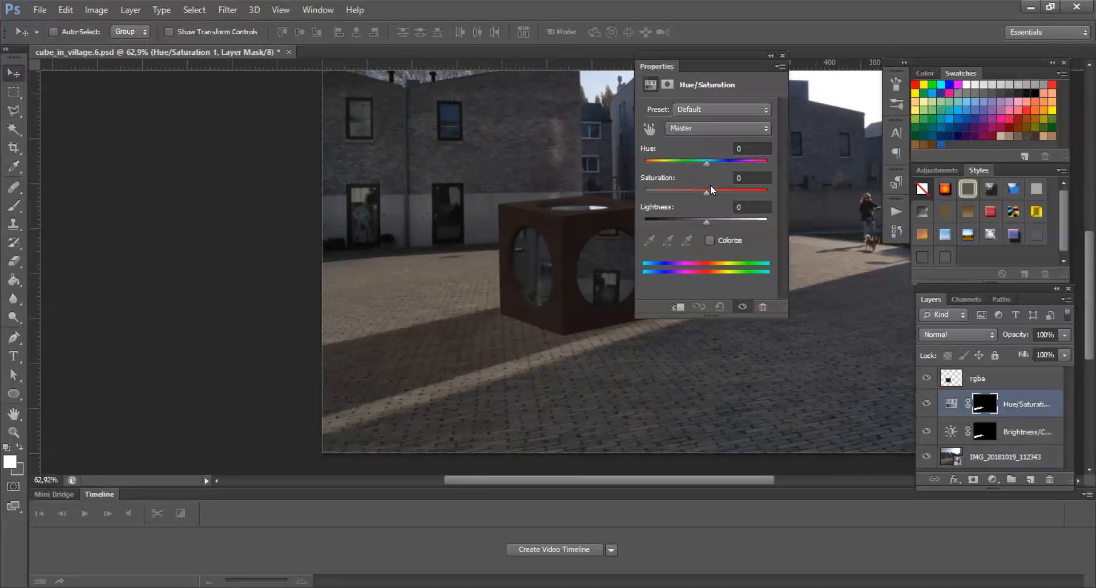
pyautogui.moveTo(707, 191); pyautogui.dragTo(644, 193)
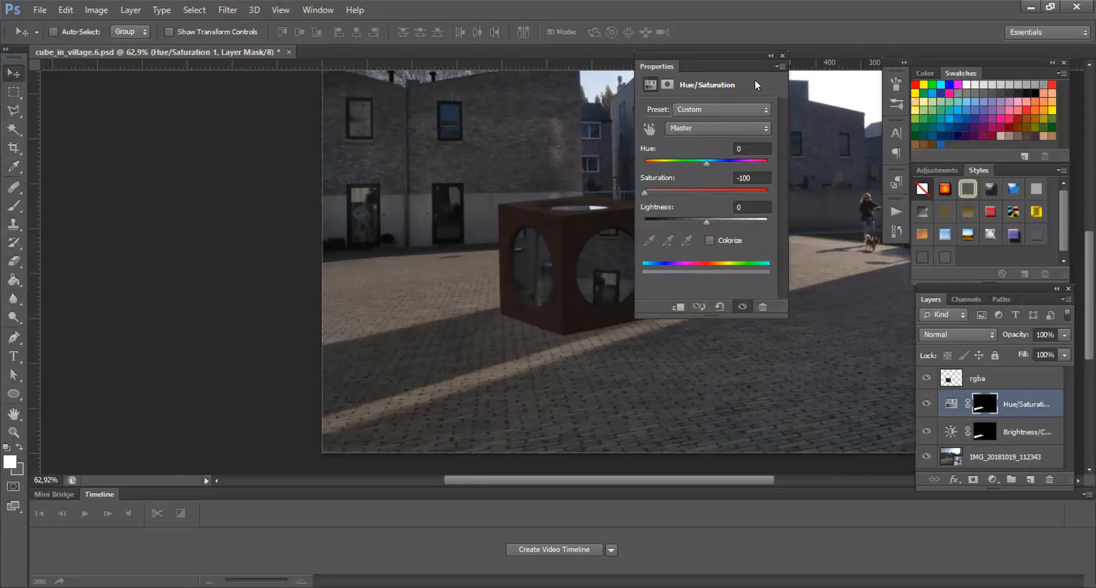
pyautogui.click(780, 57)
# Step: Save the composite as cube_in_village.6b.psd in the 2_Course_Files folder
pyautogui.hotkey('ctrl', '0')
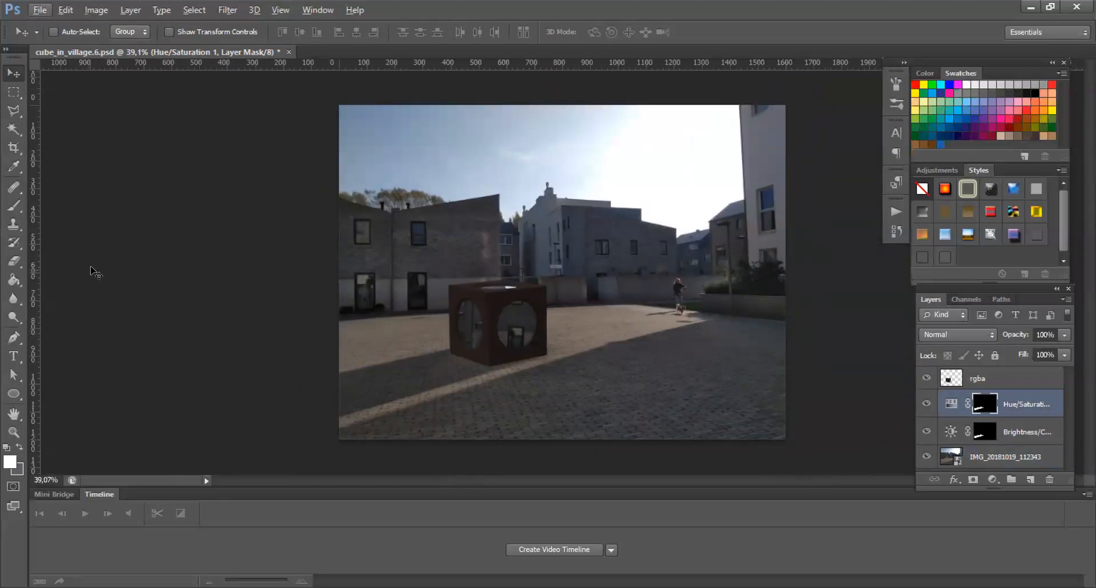
pyautogui.click(40, 10)
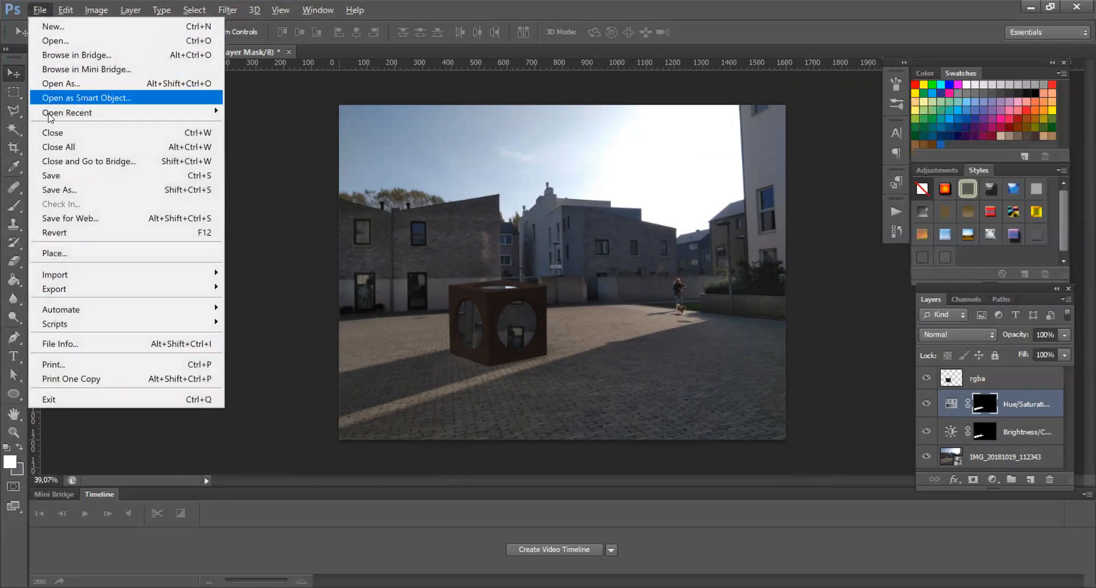
pyautogui.click(53, 188)
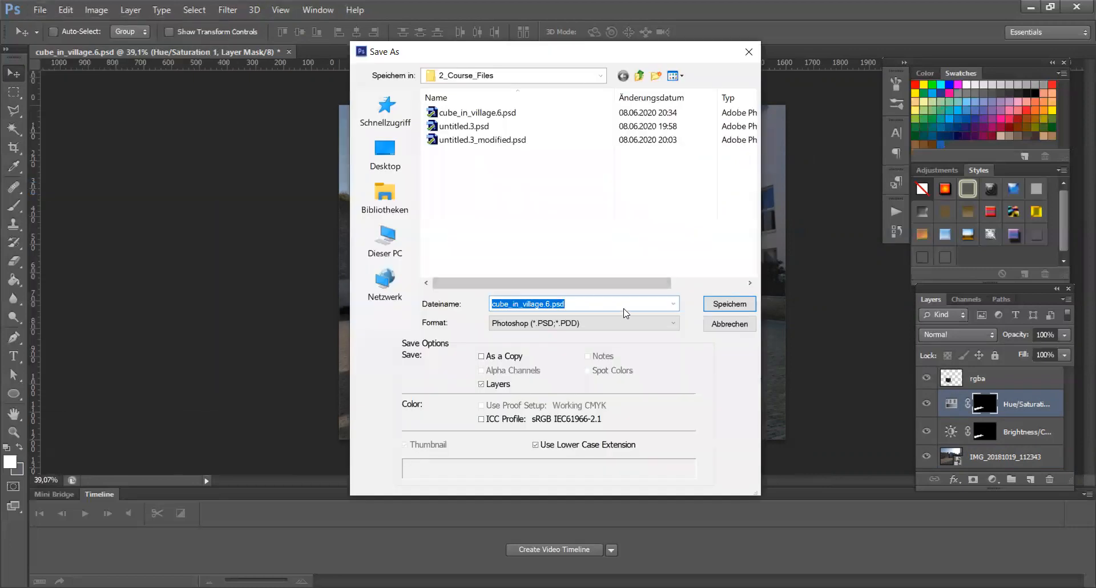
pyautogui.click(547, 304)
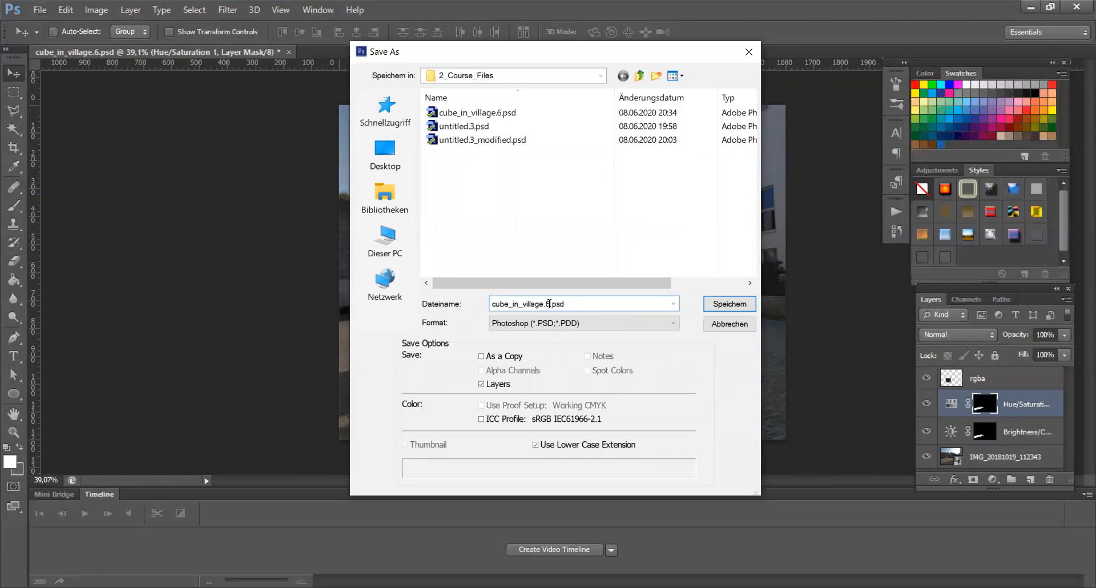
pyautogui.write('b')
pyautogui.click(727, 308)
pyautogui.click(728, 183)
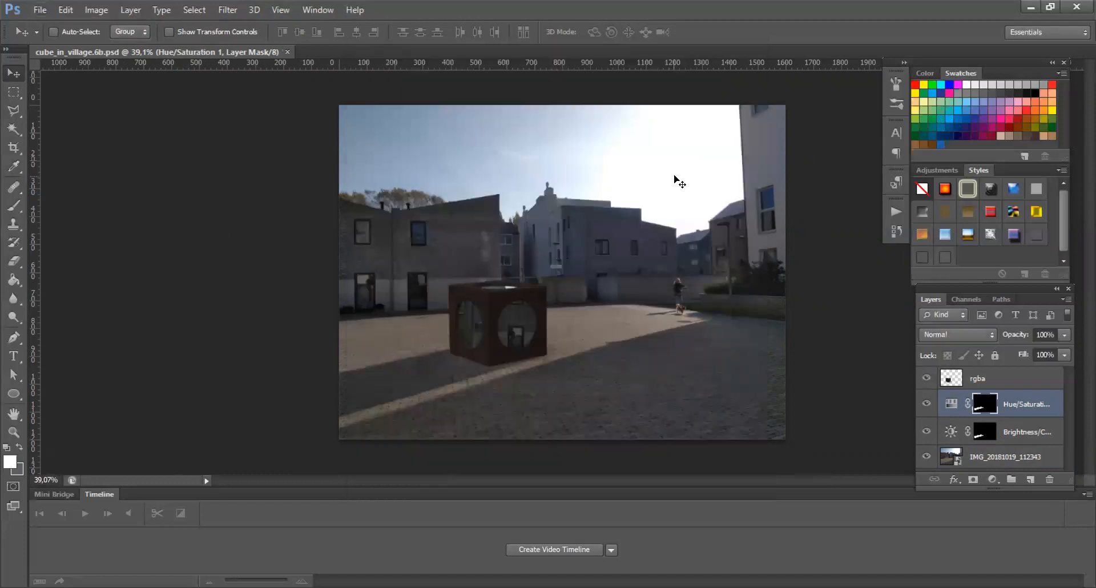